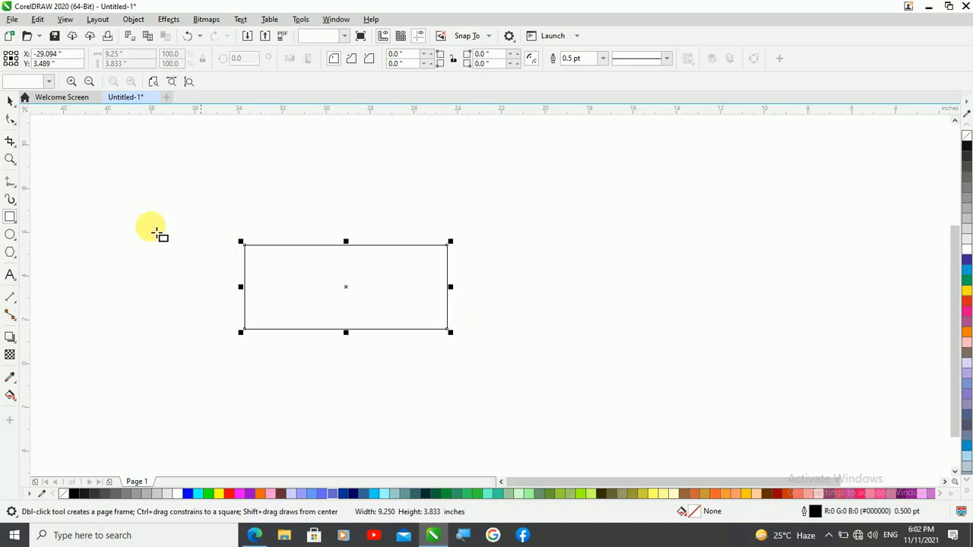
Resize the rectangle to 3.5 by 2.0 inches and fill it with black
{"action": "left_click", "coordinate": [9, 100]}
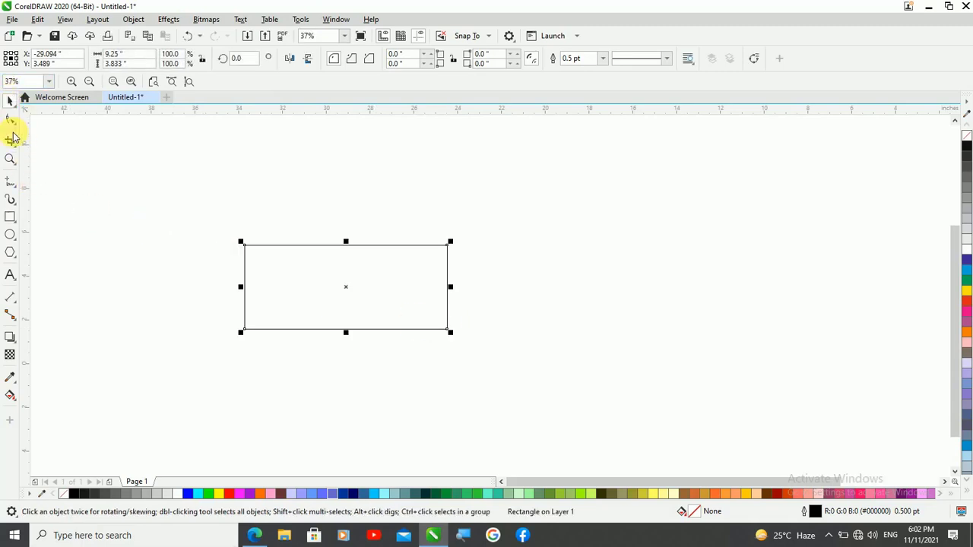
{"action": "left_click", "coordinate": [125, 54]}
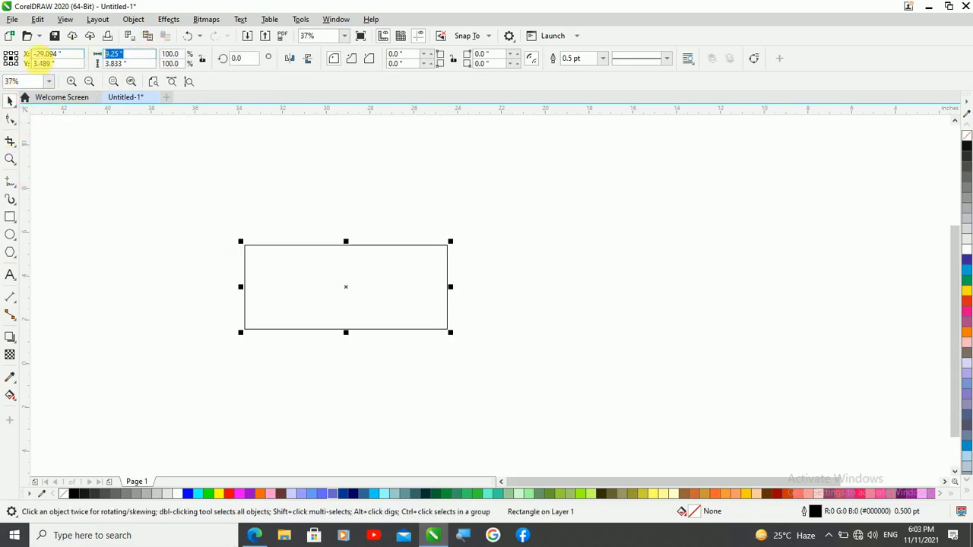
{"action": "type", "text": "3"}
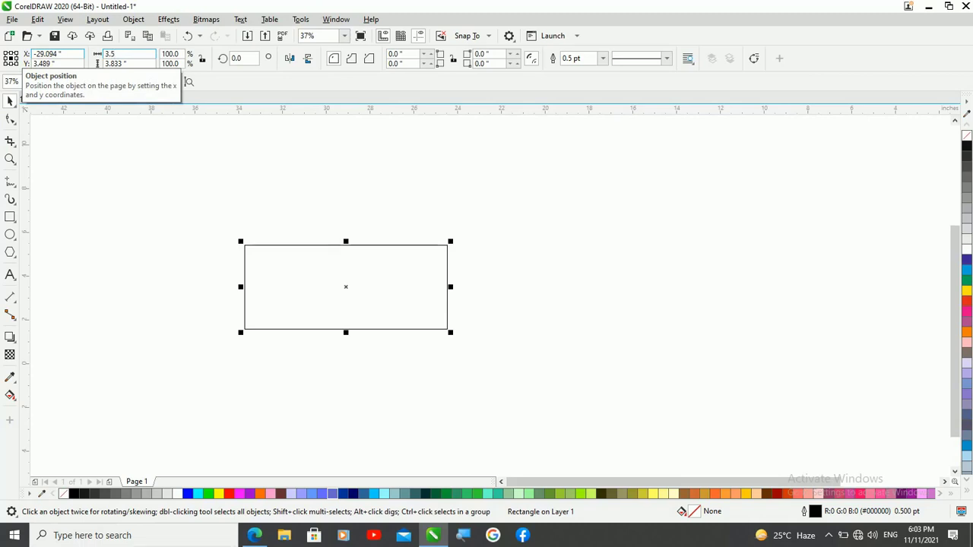
{"action": "type", "text": ".5"}
{"action": "key", "text": "Tab"}
{"action": "key", "text": "Return"}
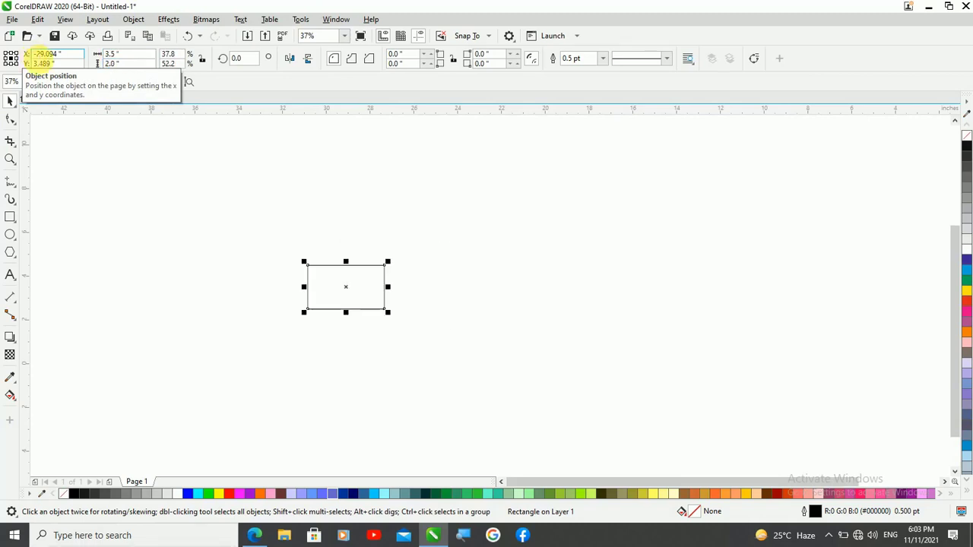
{"action": "key", "text": "shift+F2"}
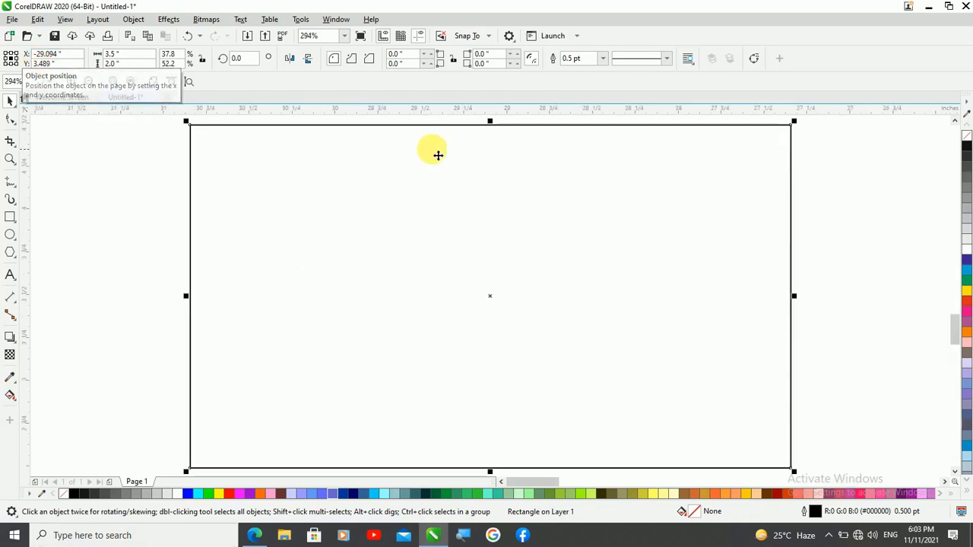
{"action": "left_click", "coordinate": [967, 148]}
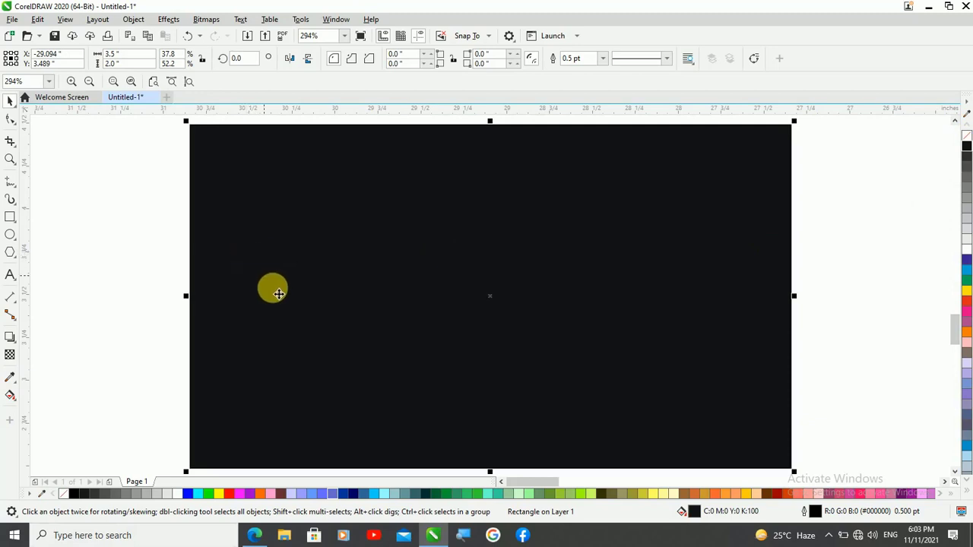
Make a flattened copy of the black rectangle about 0.356 inch high and place it just above the original
{"action": "scroll", "coordinate": [304, 319], "scroll_direction": "down", "scroll_amount": 2}
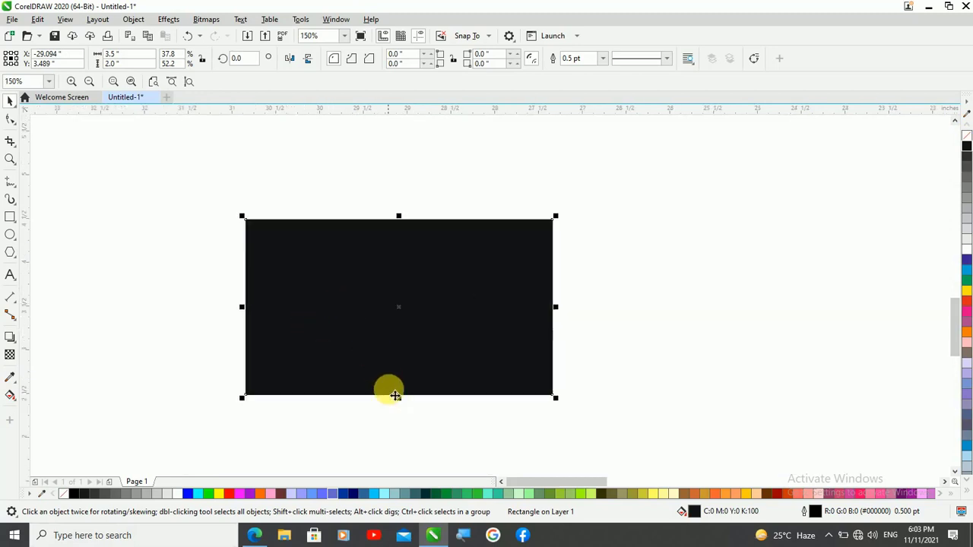
{"action": "left_click_drag", "start_coordinate": [398, 399], "coordinate": [416, 260]}
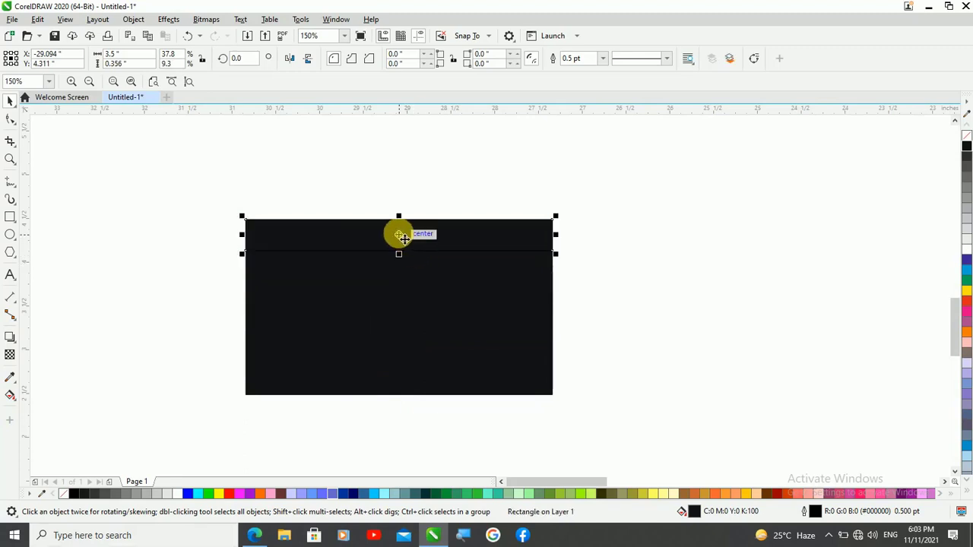
{"action": "left_click_drag", "start_coordinate": [399, 236], "coordinate": [404, 198]}
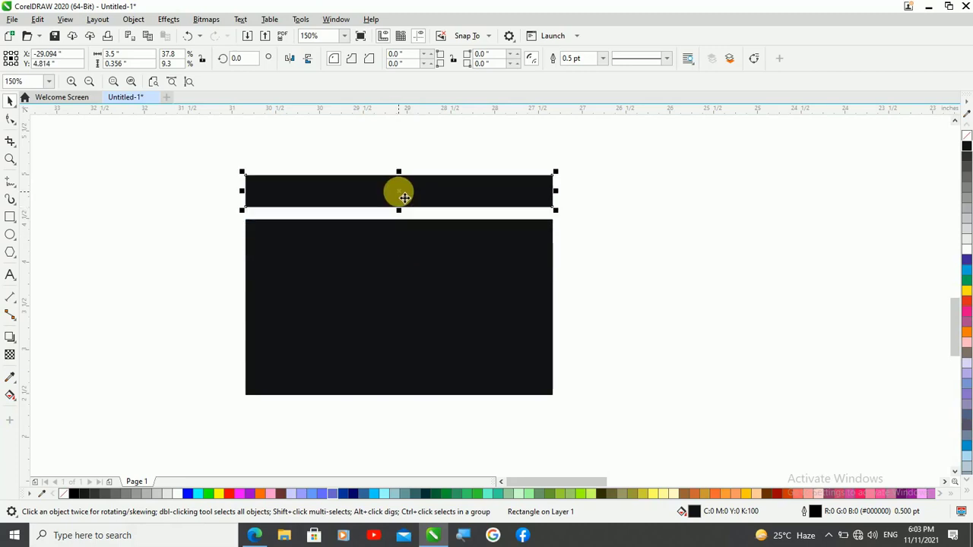
Create a copy of the strip narrowed to about 0.182 inch at its left end and fill it with red
{"action": "scroll", "coordinate": [362, 149], "scroll_direction": "up", "scroll_amount": 1}
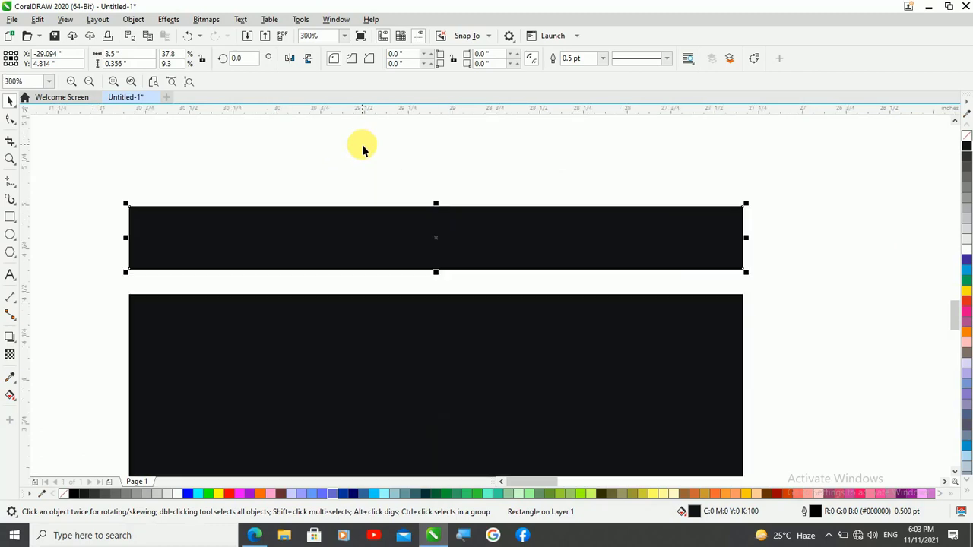
{"action": "left_click_drag", "start_coordinate": [747, 238], "coordinate": [165, 237]}
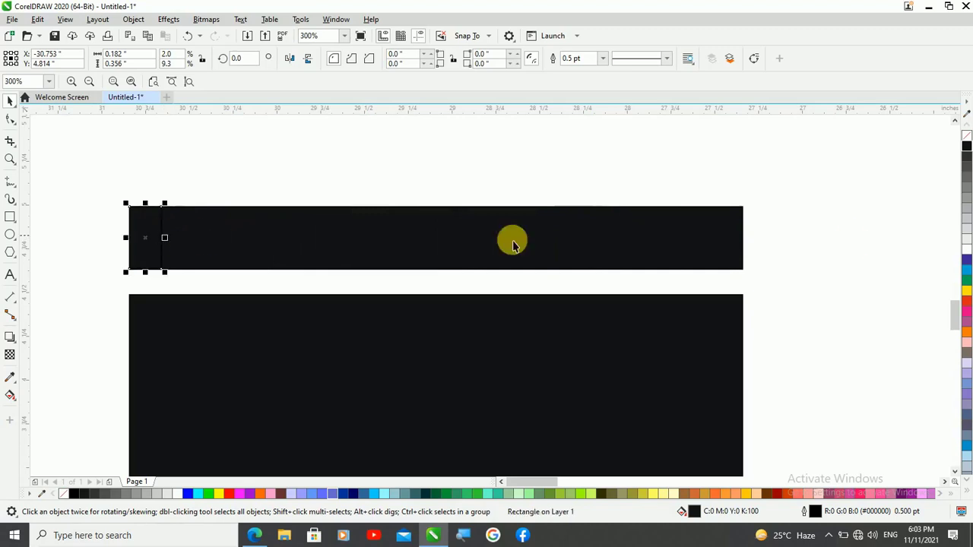
{"action": "left_click", "coordinate": [967, 300]}
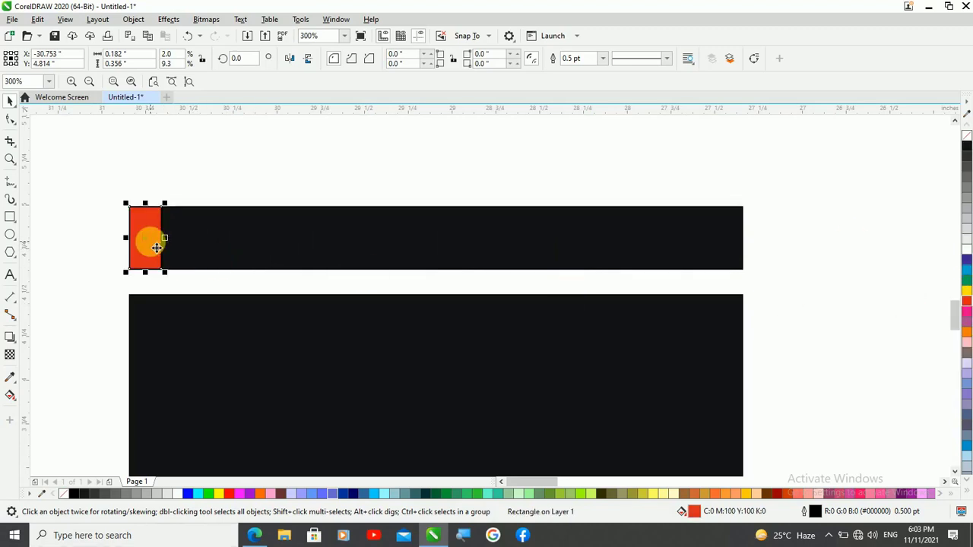
Make a mirrored copy of the red block and align it to the right end of the black strip
{"action": "left_click_drag", "start_coordinate": [125, 238], "coordinate": [183, 247]}
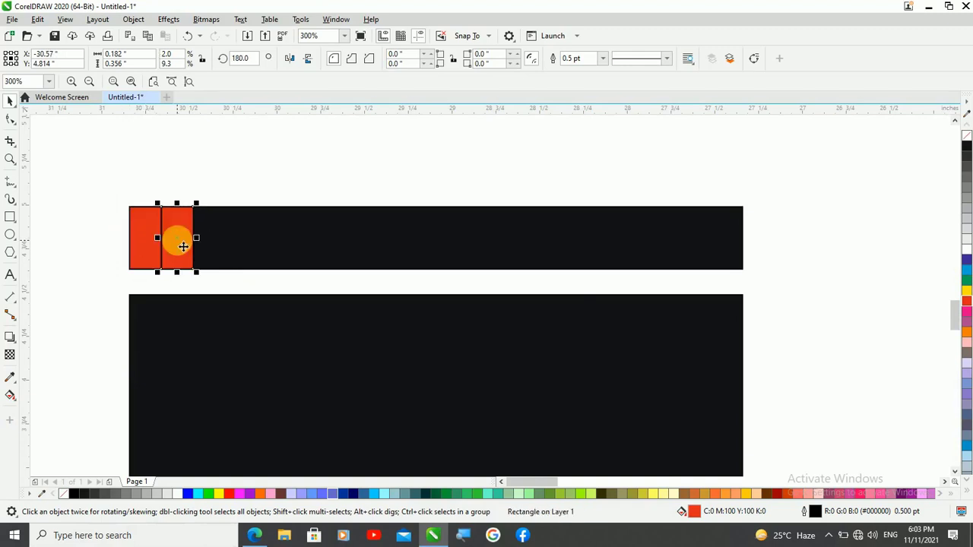
{"action": "left_click", "coordinate": [329, 251], "text": "shift"}
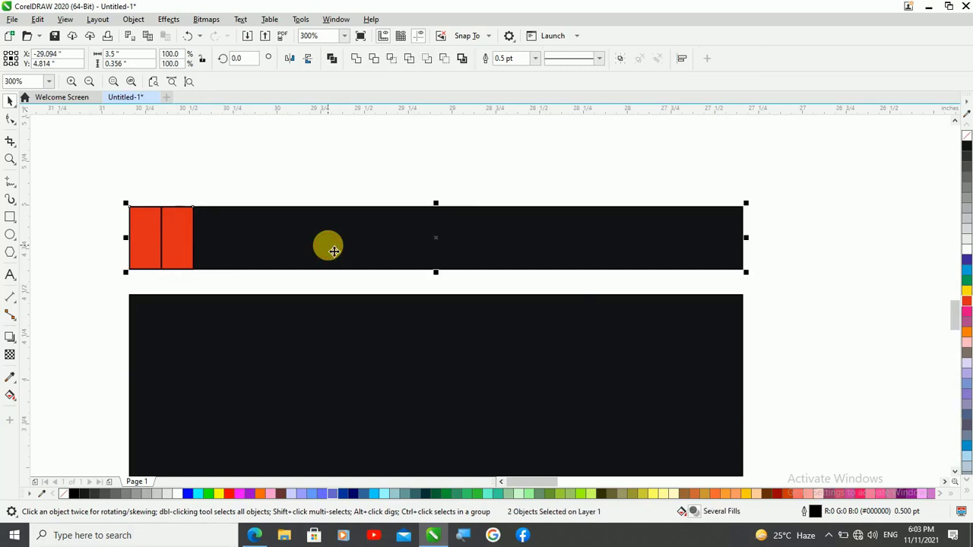
{"action": "key", "text": "r"}
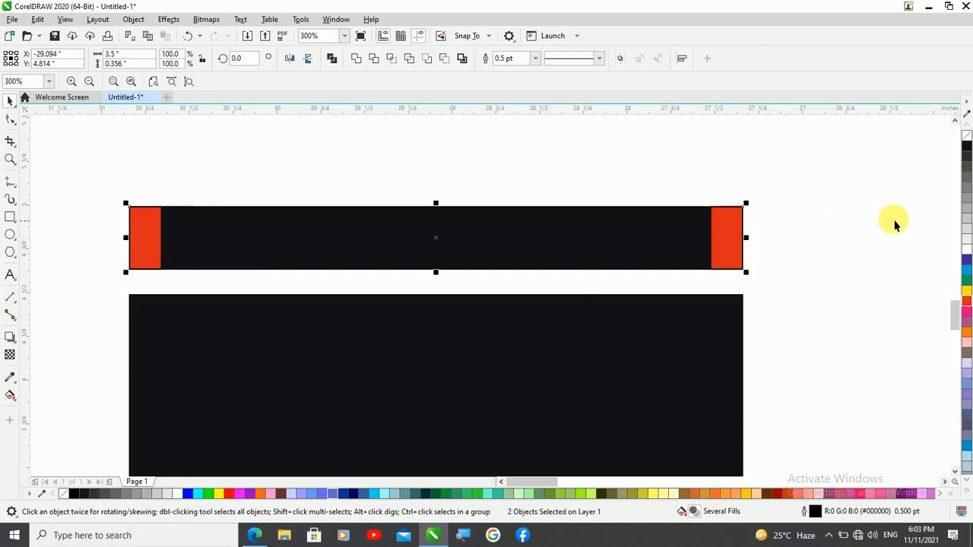
Stretch the right red block leftward to a width of about 2.564 inches
{"action": "left_click", "coordinate": [893, 221]}
{"action": "left_click", "coordinate": [728, 252]}
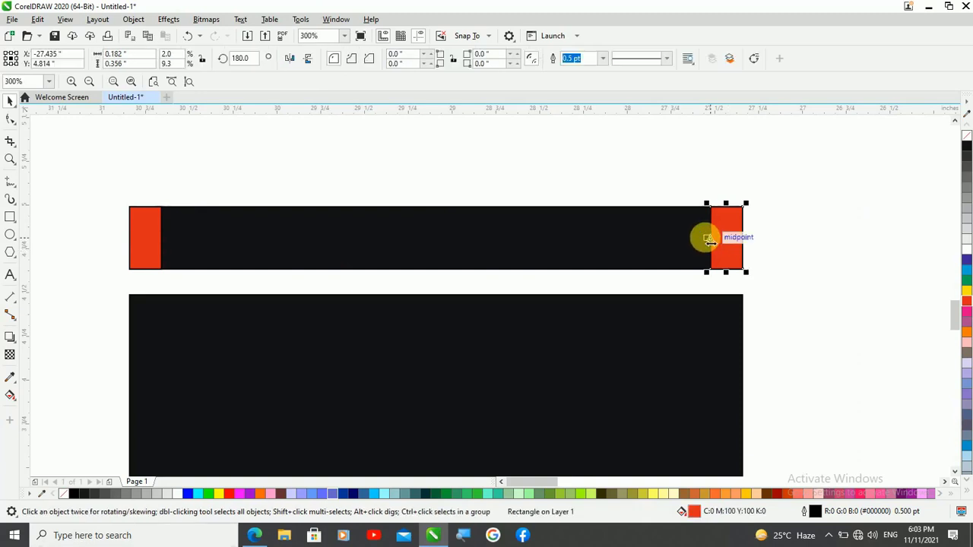
{"action": "mouse_move", "coordinate": [688, 244]}
{"action": "left_mouse_down"}
{"action": "mouse_move", "coordinate": [252, 246]}
{"action": "mouse_move", "coordinate": [273, 251]}
{"action": "left_mouse_up"}
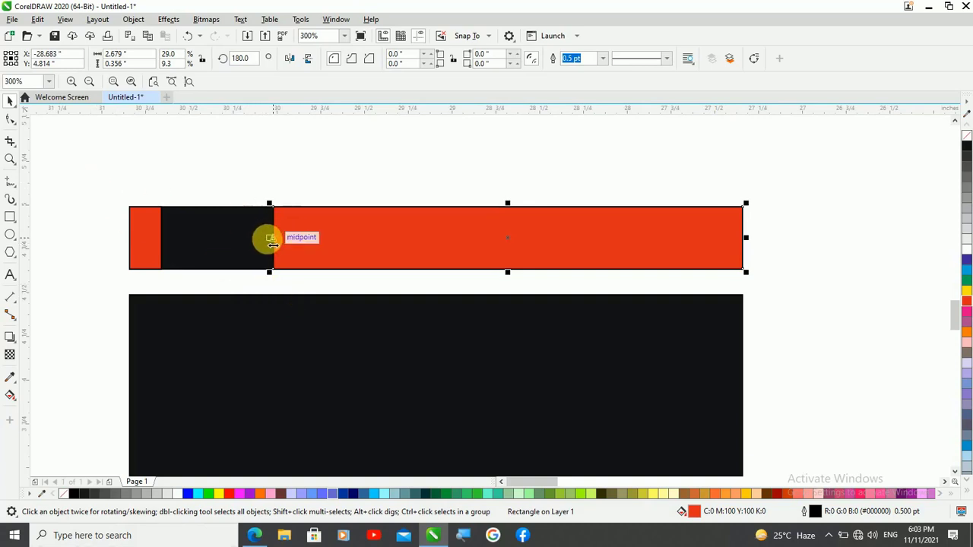
{"action": "left_click_drag", "start_coordinate": [271, 241], "coordinate": [293, 242]}
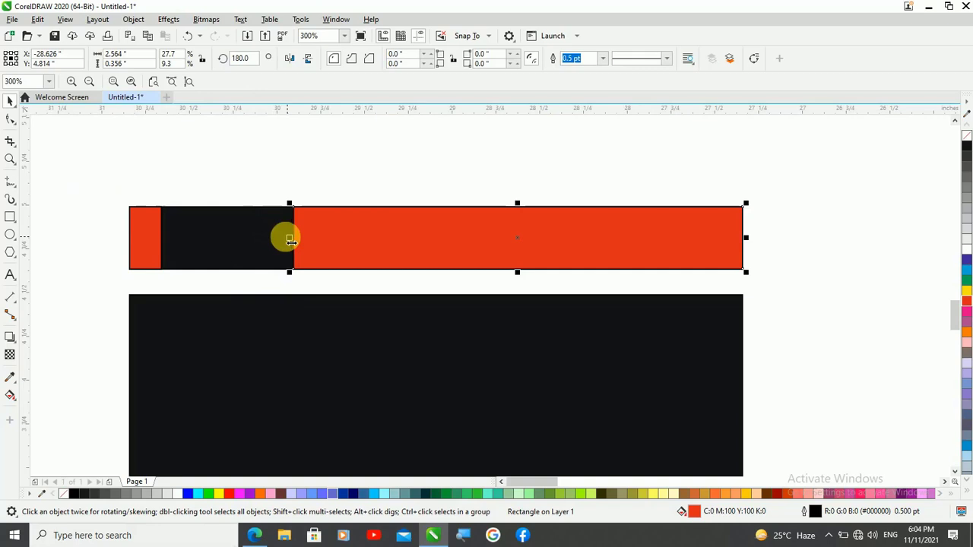
Copy the left red block onto the strip's upper edge within the black gap and widen the copy to about 0.306 inch
{"action": "left_click", "coordinate": [157, 232]}
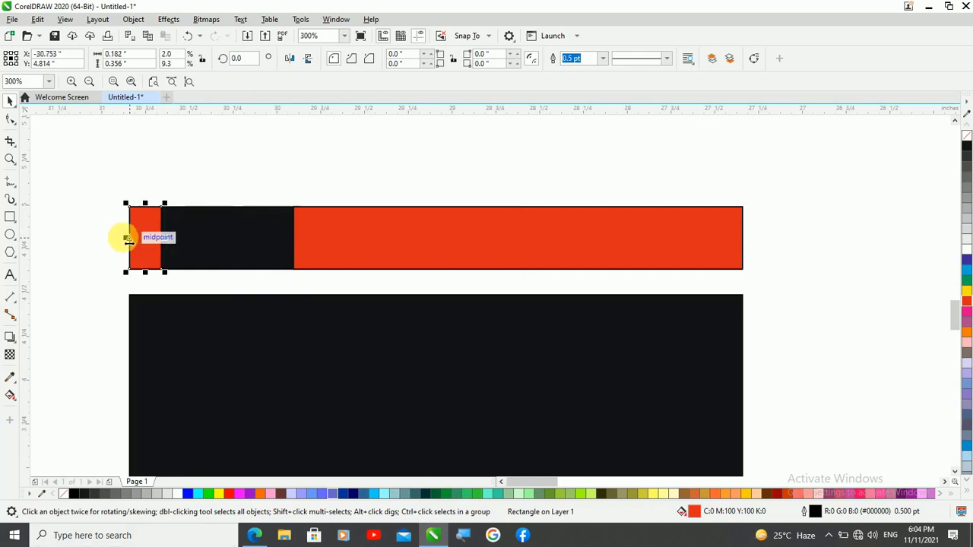
{"action": "left_click_drag", "start_coordinate": [127, 240], "coordinate": [221, 208]}
{"action": "right_click", "coordinate": [193, 245]}
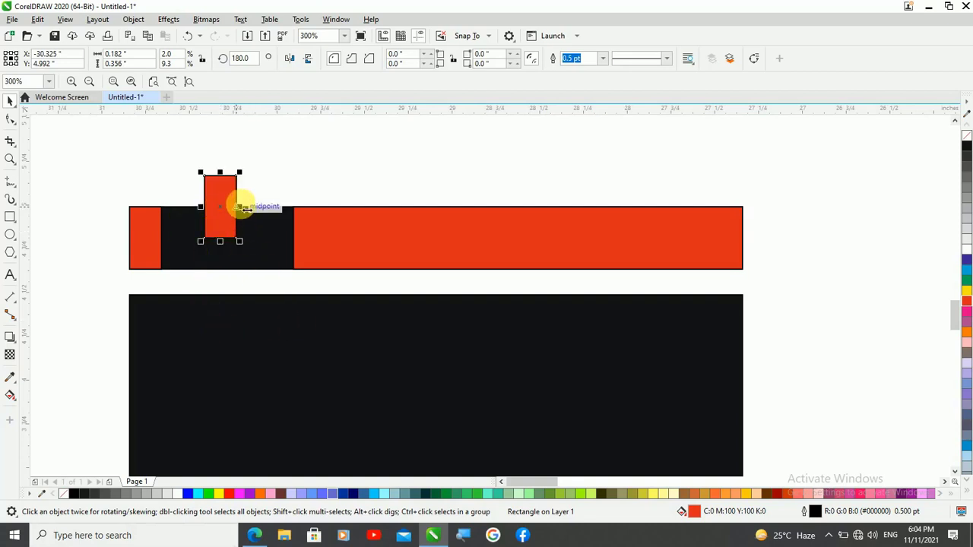
{"action": "left_click_drag", "start_coordinate": [242, 207], "coordinate": [251, 207]}
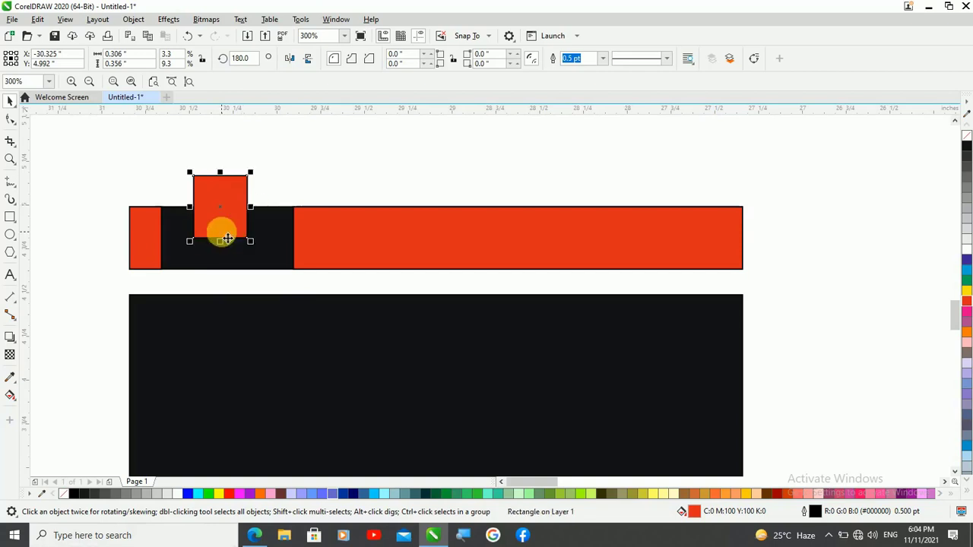
Lower the raised red block by 0.03 inch to Y 4.962 and widen it evenly about its centre
{"action": "key", "text": "Down"}
{"action": "key", "text": "Down"}
{"action": "key", "text": "Down"}
{"action": "key", "text": "Down"}
{"action": "key", "text": "Down"}
{"action": "key", "text": "Down"}
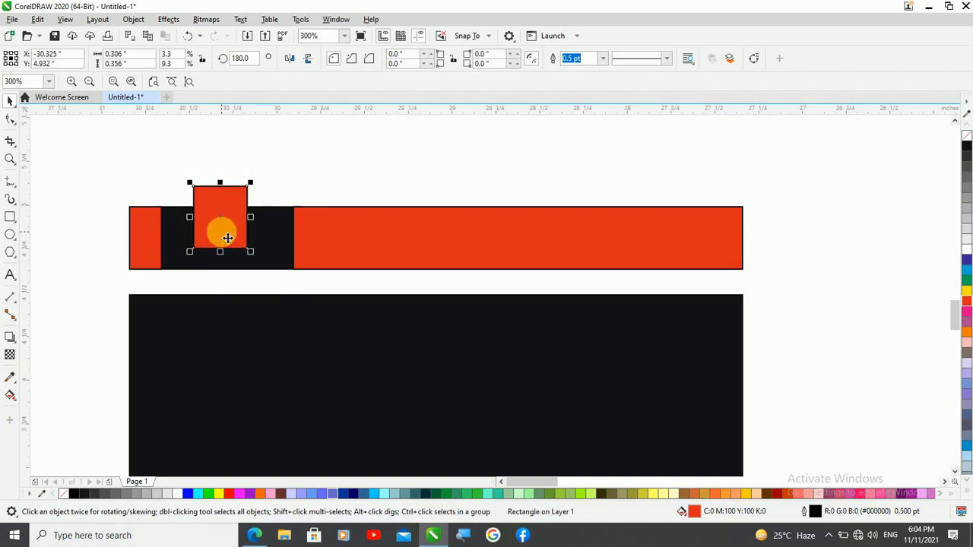
{"action": "left_click", "coordinate": [122, 169]}
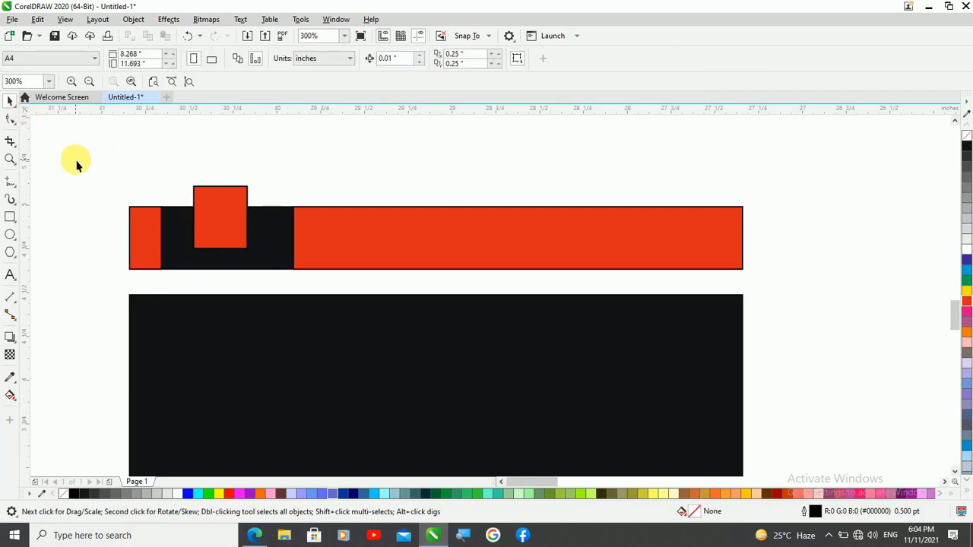
{"action": "left_click", "coordinate": [246, 239]}
{"action": "left_click", "coordinate": [113, 159]}
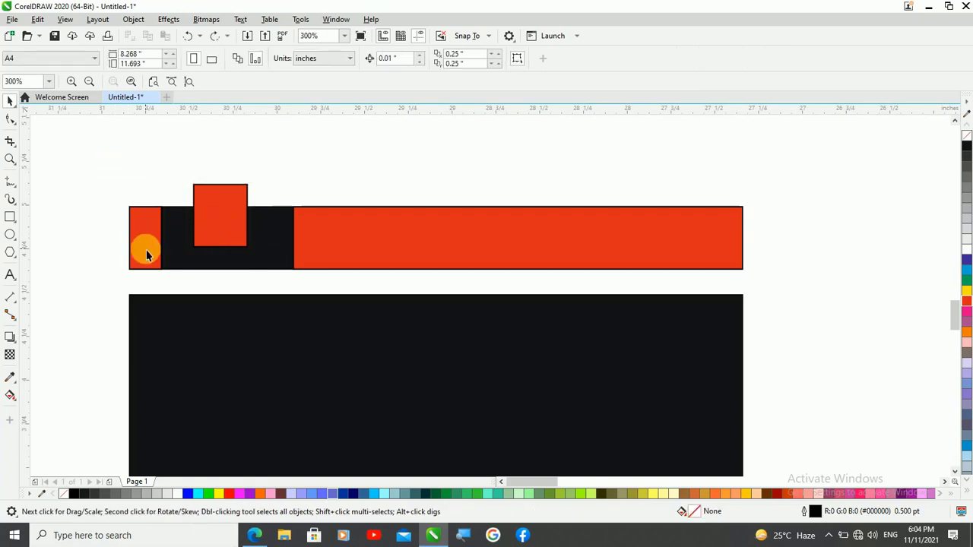
{"action": "key", "text": "ctrl+z"}
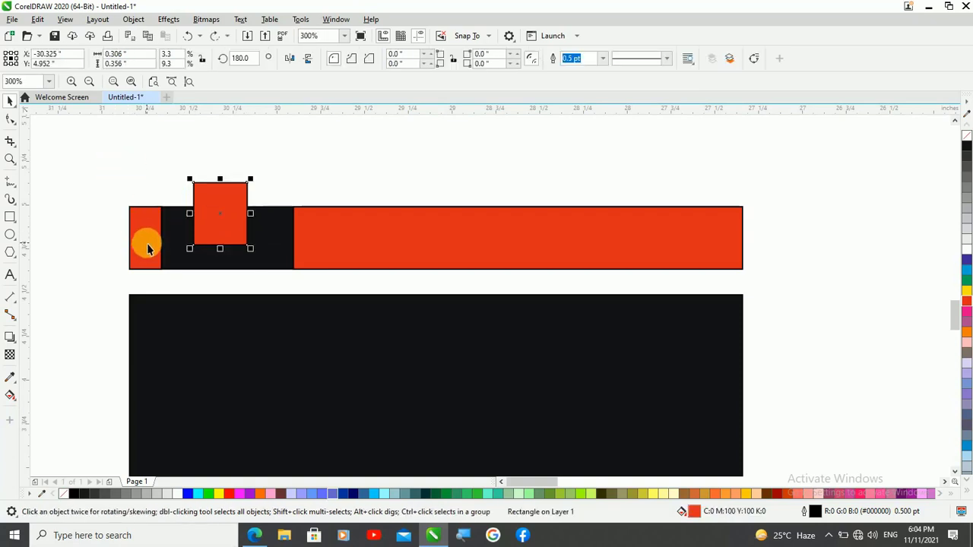
{"action": "key", "text": "ctrl+z"}
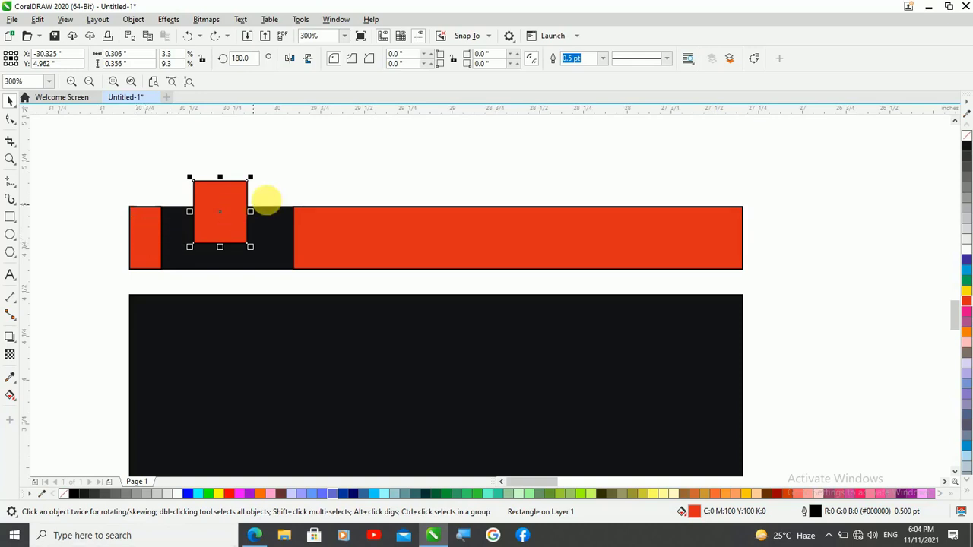
{"action": "left_click_drag", "start_coordinate": [261, 218], "coordinate": [267, 214]}
{"action": "left_click", "coordinate": [113, 160]}
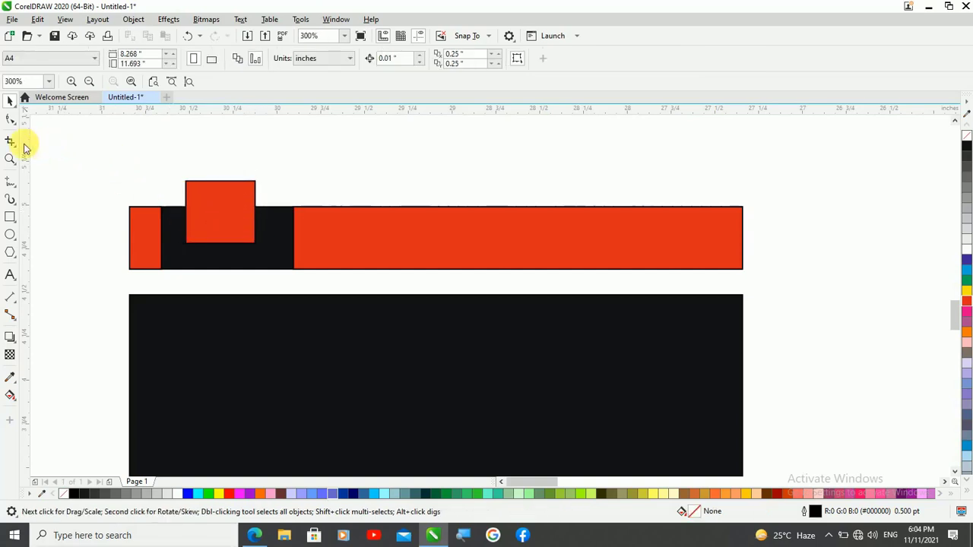
Draw a rectangle about 0.139 by 0.356 inch between the left red block and the raised block, and fill it with red
{"action": "left_click", "coordinate": [10, 217]}
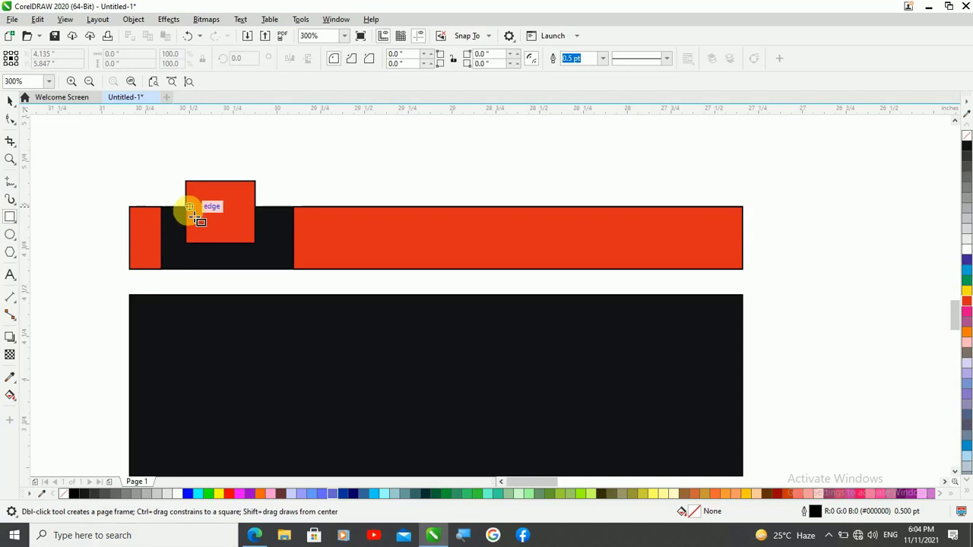
{"action": "scroll", "coordinate": [191, 213], "scroll_direction": "up", "scroll_amount": 2}
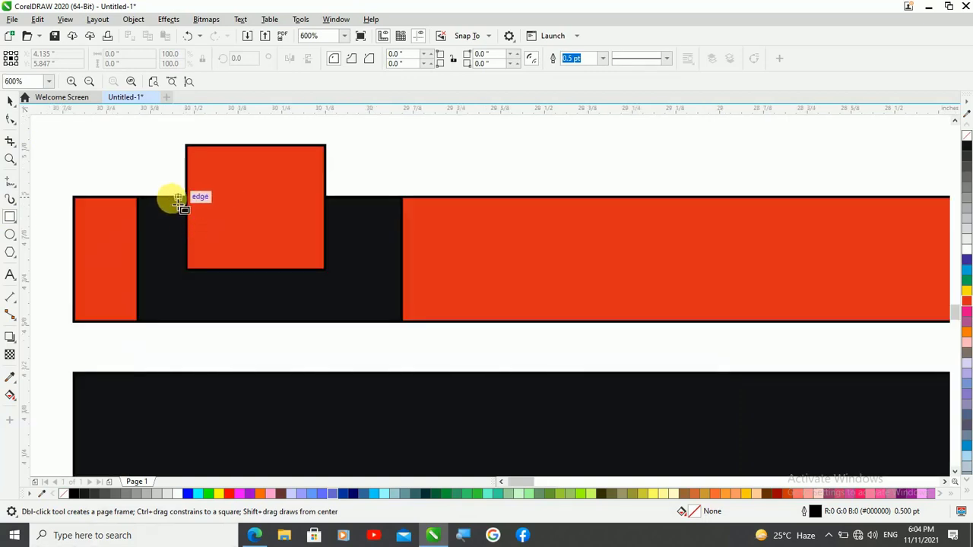
{"action": "left_click_drag", "start_coordinate": [191, 204], "coordinate": [135, 322]}
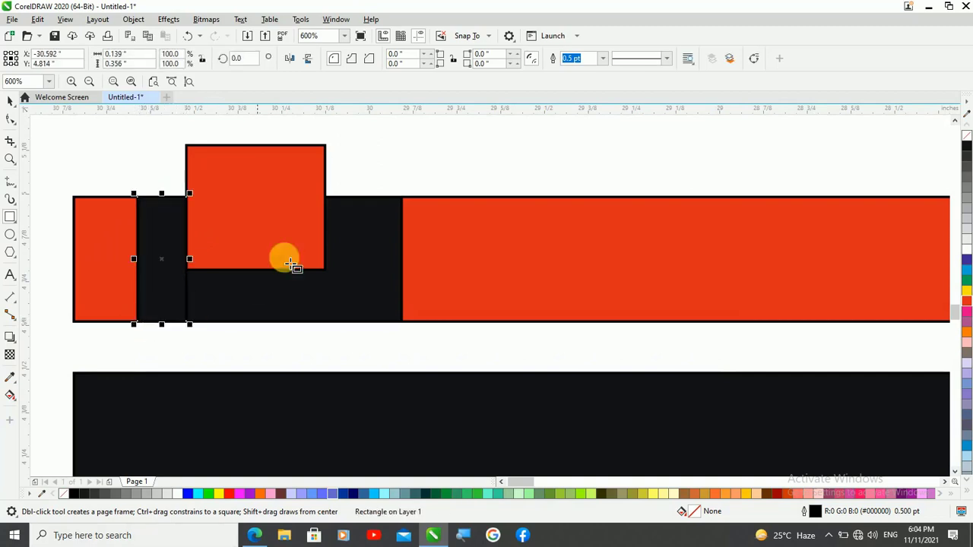
{"action": "left_click", "coordinate": [967, 302]}
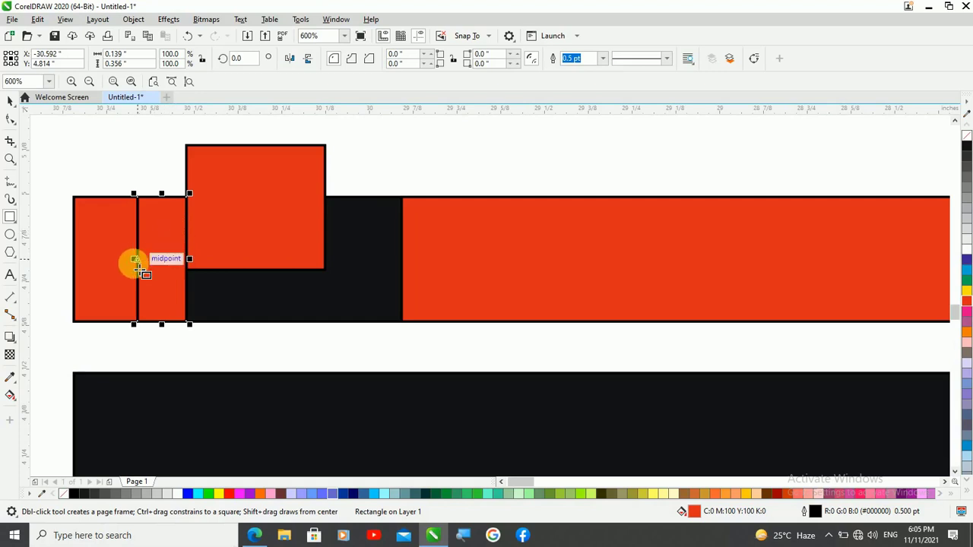
Make a mirrored copy of the new narrow red rectangle and snap it against the raised block's right side
{"action": "left_click_drag", "start_coordinate": [137, 262], "coordinate": [251, 265]}
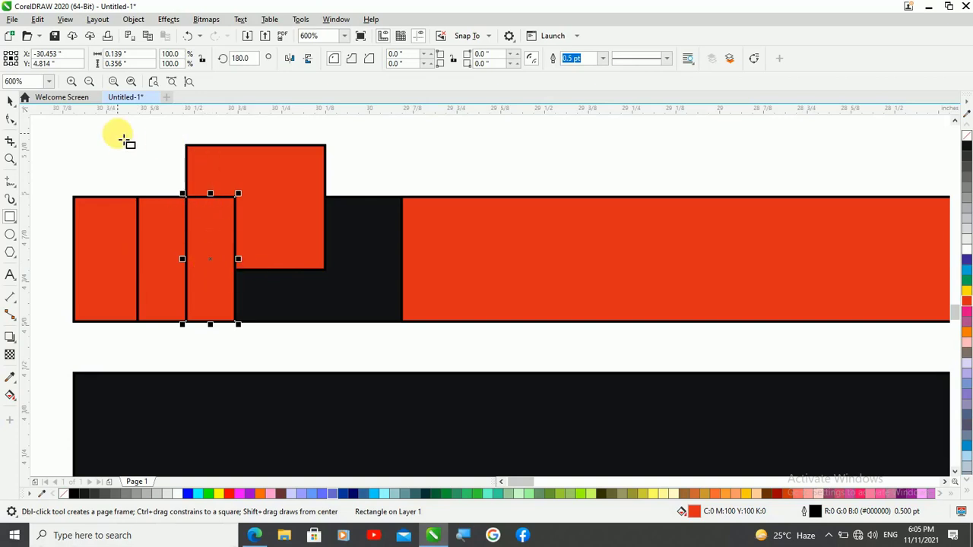
{"action": "left_click", "coordinate": [10, 99]}
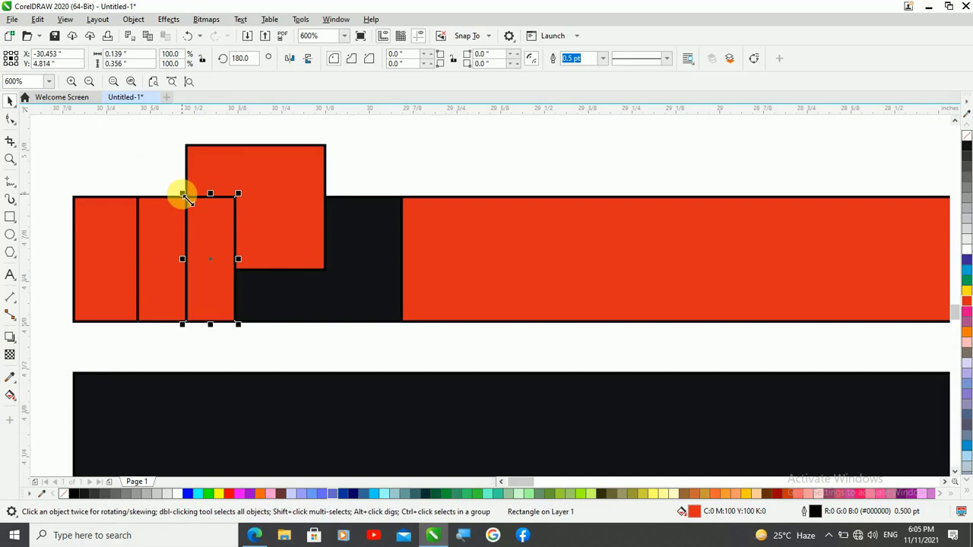
{"action": "left_click_drag", "start_coordinate": [184, 197], "coordinate": [326, 197]}
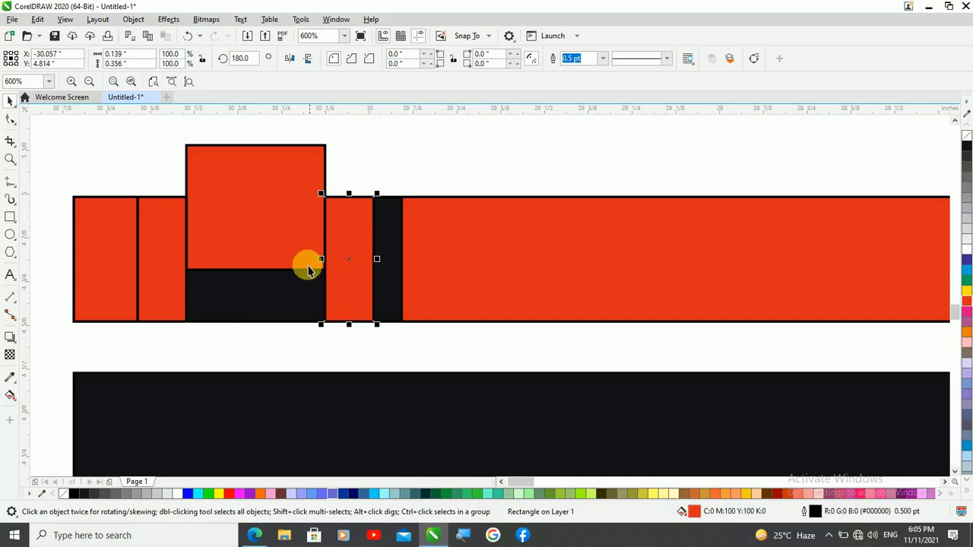
{"action": "left_click", "coordinate": [419, 175]}
{"action": "scroll", "coordinate": [342, 277], "scroll_direction": "up", "scroll_amount": 2}
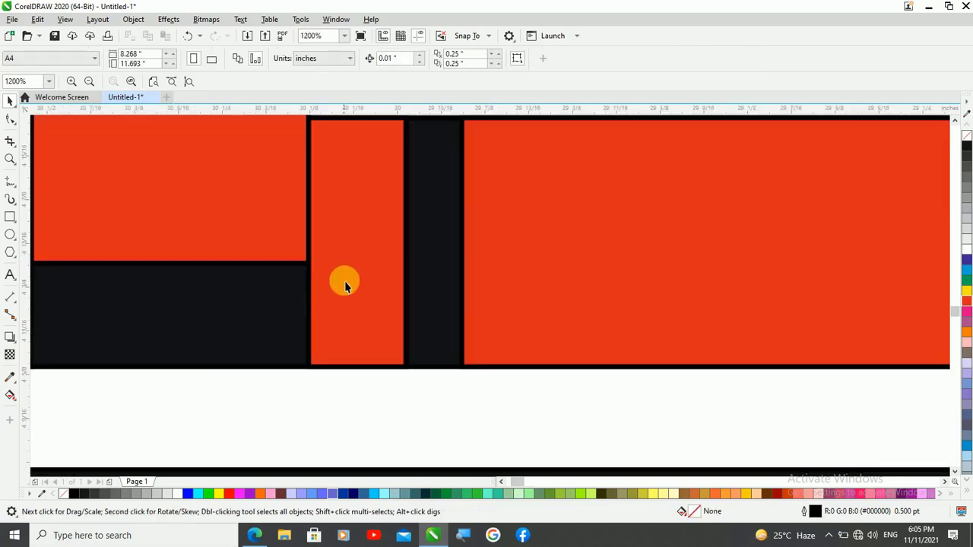
Extend the long red rectangle's left edge to the narrow red rectangle beside the raised block, making it about 2.644 inch wide
{"action": "scroll", "coordinate": [343, 280], "scroll_direction": "down", "scroll_amount": 2}
{"action": "scroll", "coordinate": [382, 191], "scroll_direction": "up", "scroll_amount": 2}
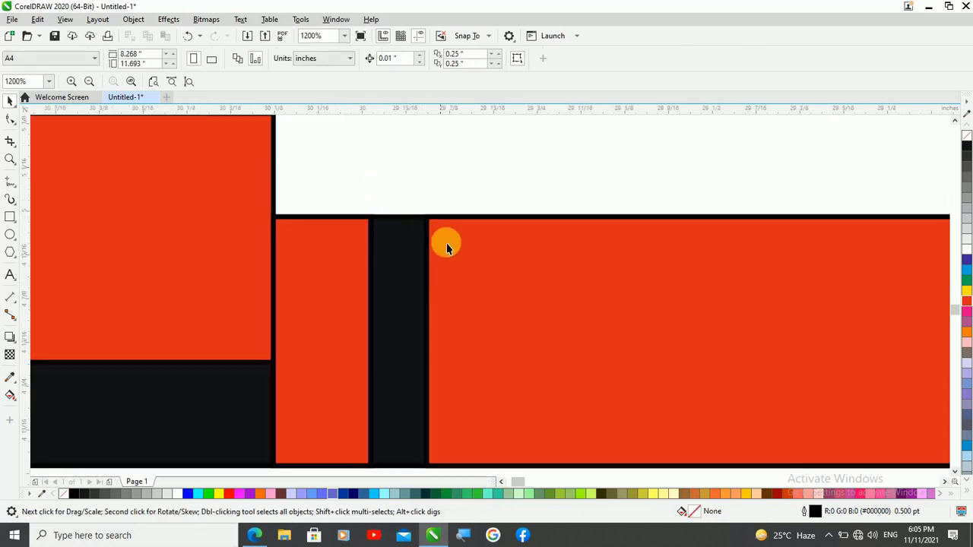
{"action": "left_click", "coordinate": [441, 283]}
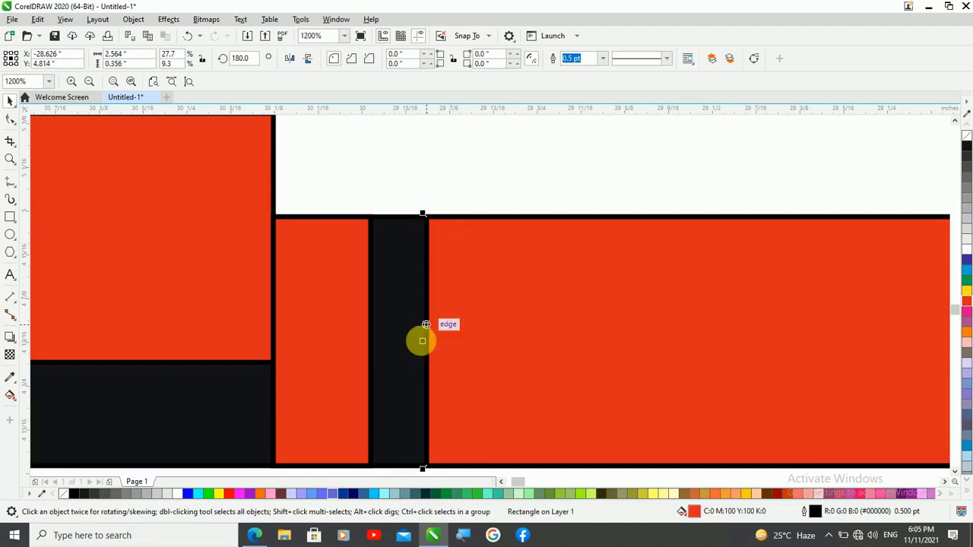
{"action": "left_click_drag", "start_coordinate": [423, 342], "coordinate": [365, 348]}
{"action": "scroll", "coordinate": [348, 204], "scroll_direction": "down", "scroll_amount": 4}
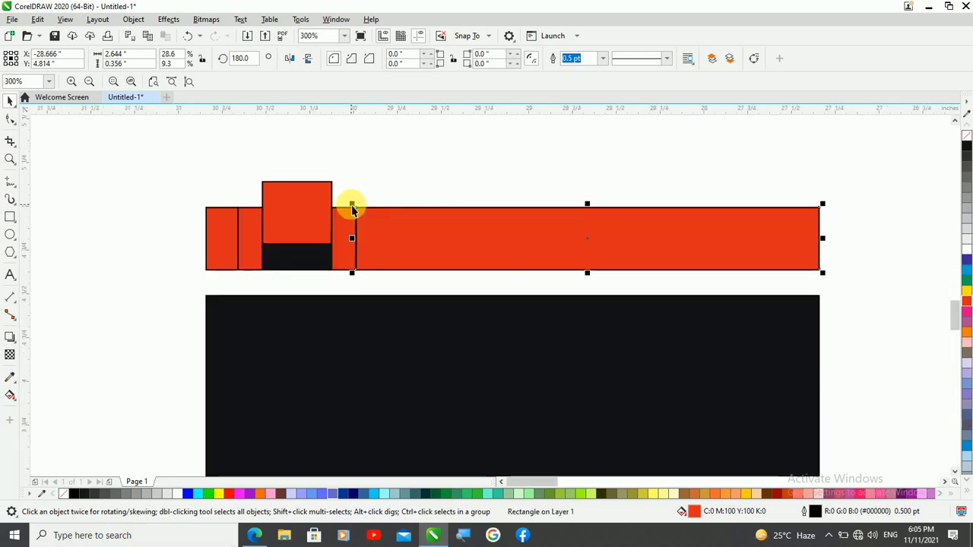
Convert the narrow red rectangle right of the raised block to curves and raise its left-side nodes to the block's upper and lower corners
{"action": "scroll", "coordinate": [285, 158], "scroll_direction": "up", "scroll_amount": 2}
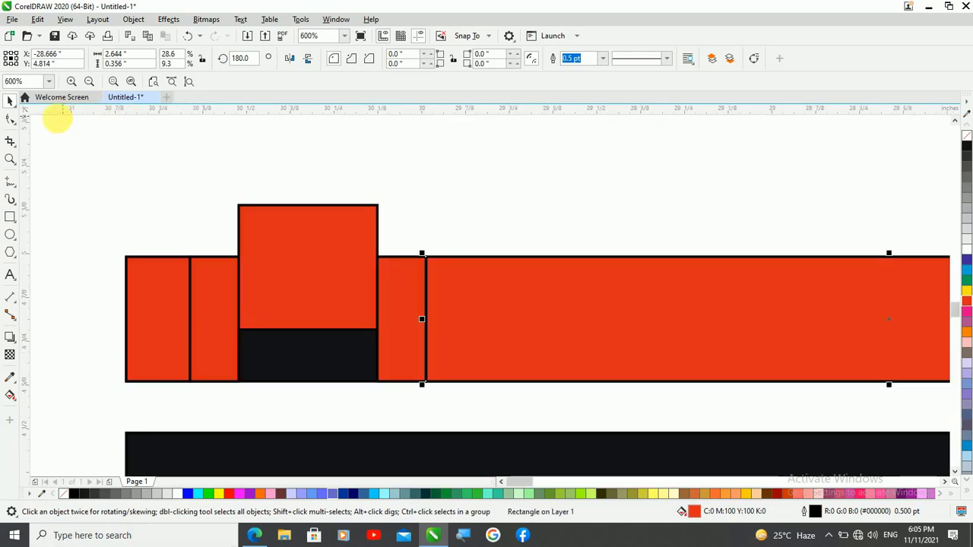
{"action": "left_click", "coordinate": [10, 118]}
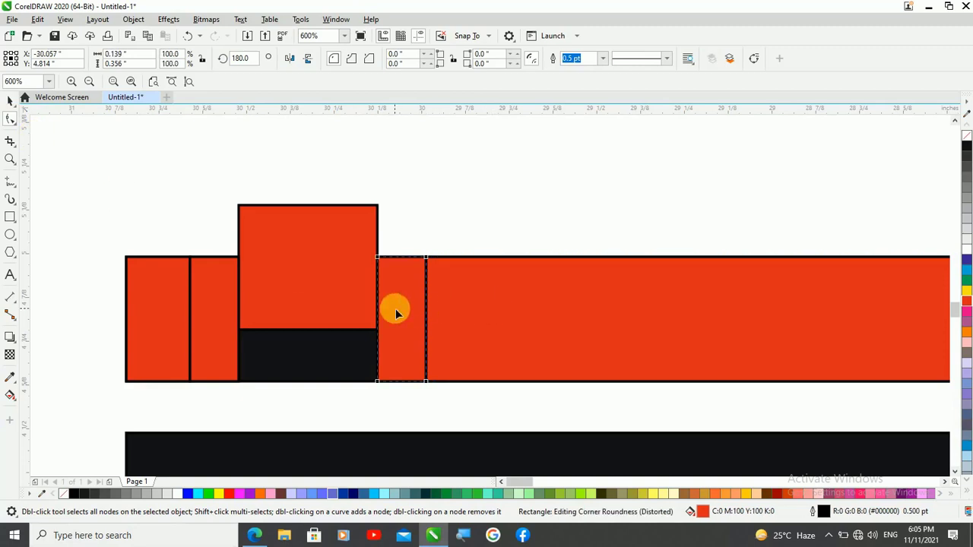
{"action": "left_click", "coordinate": [754, 58]}
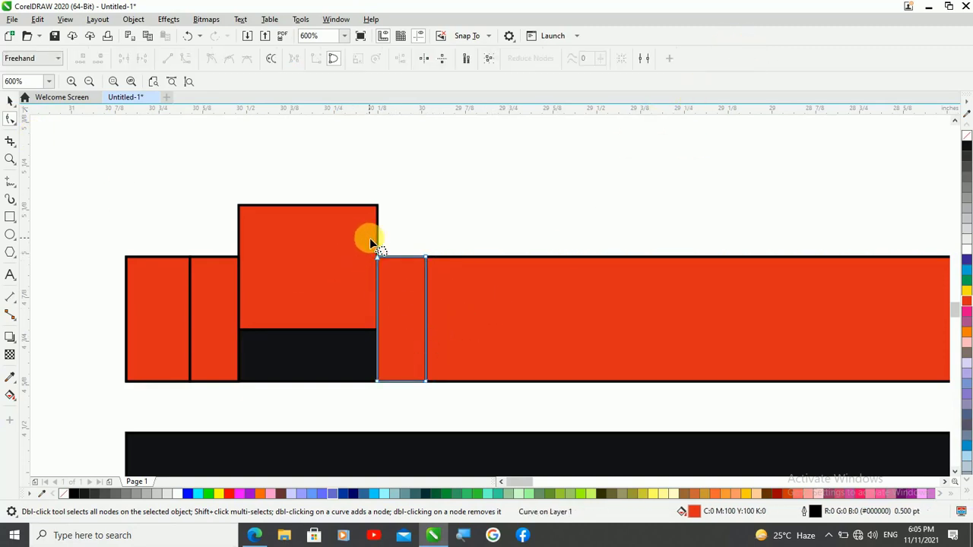
{"action": "mouse_move", "coordinate": [370, 242]}
{"action": "left_mouse_down"}
{"action": "mouse_move", "coordinate": [385, 254]}
{"action": "mouse_move", "coordinate": [402, 303]}
{"action": "mouse_move", "coordinate": [373, 397]}
{"action": "left_mouse_up"}
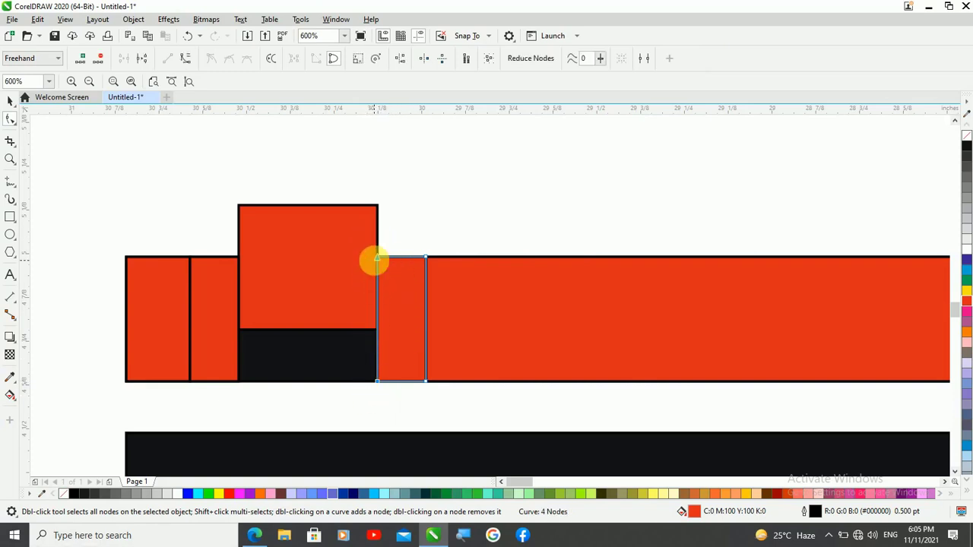
{"action": "left_click_drag", "start_coordinate": [377, 258], "coordinate": [378, 209]}
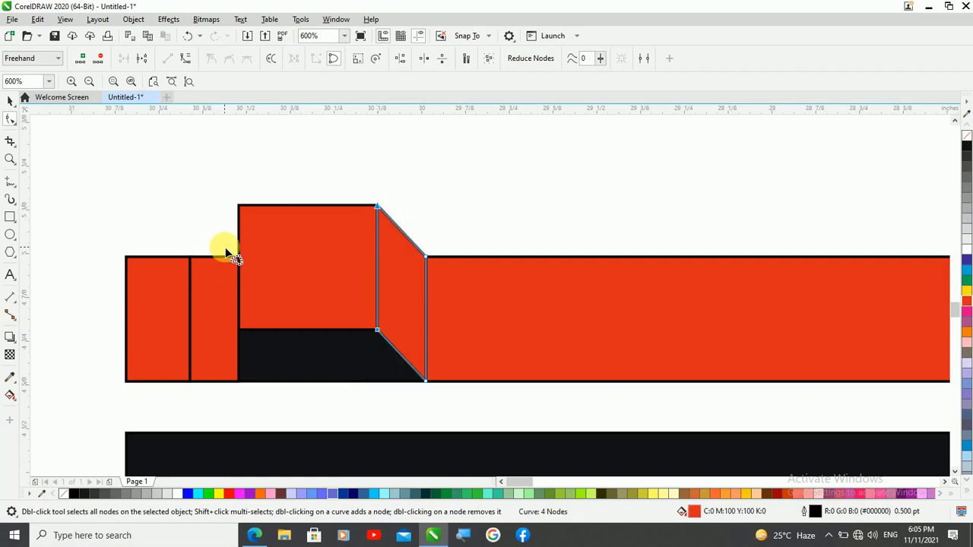
Convert the narrow rectangle left of the raised block to curves and raise its right-side nodes to the block's corners
{"action": "left_click", "coordinate": [221, 271]}
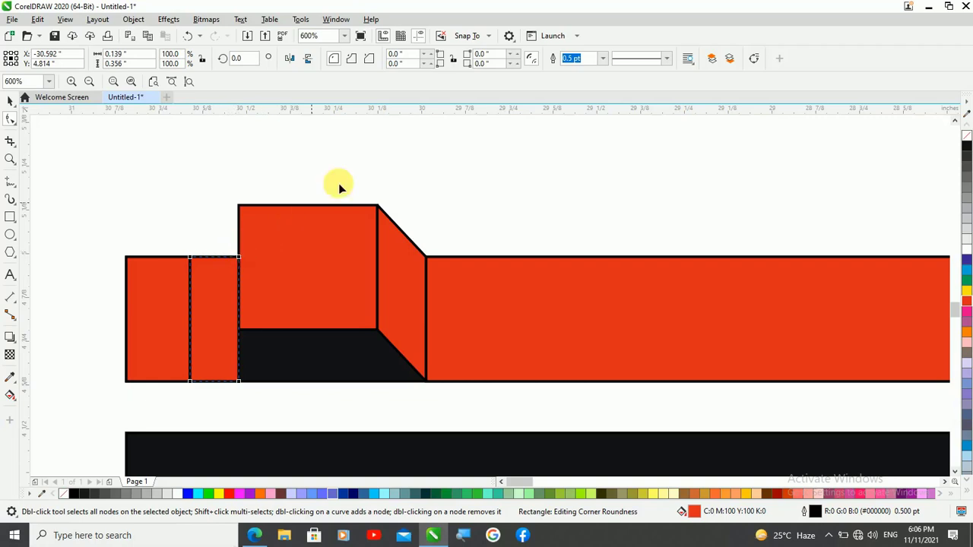
{"action": "left_click", "coordinate": [753, 58]}
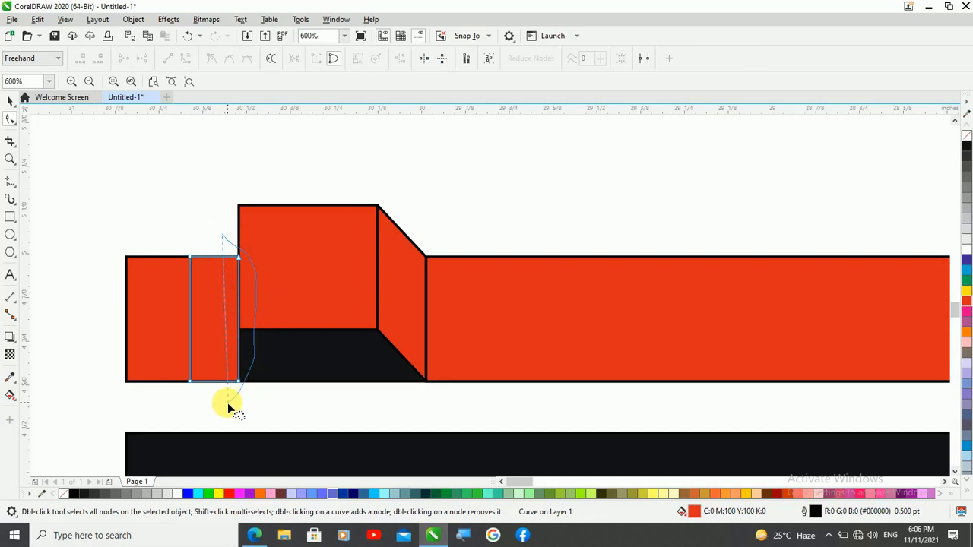
{"action": "left_click_drag", "start_coordinate": [228, 407], "coordinate": [231, 396]}
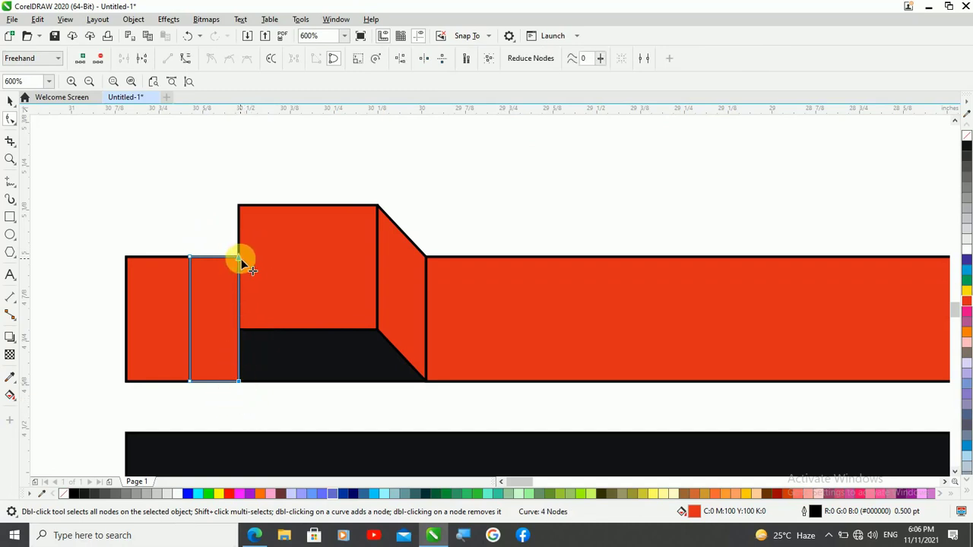
{"action": "left_click_drag", "start_coordinate": [241, 259], "coordinate": [242, 207]}
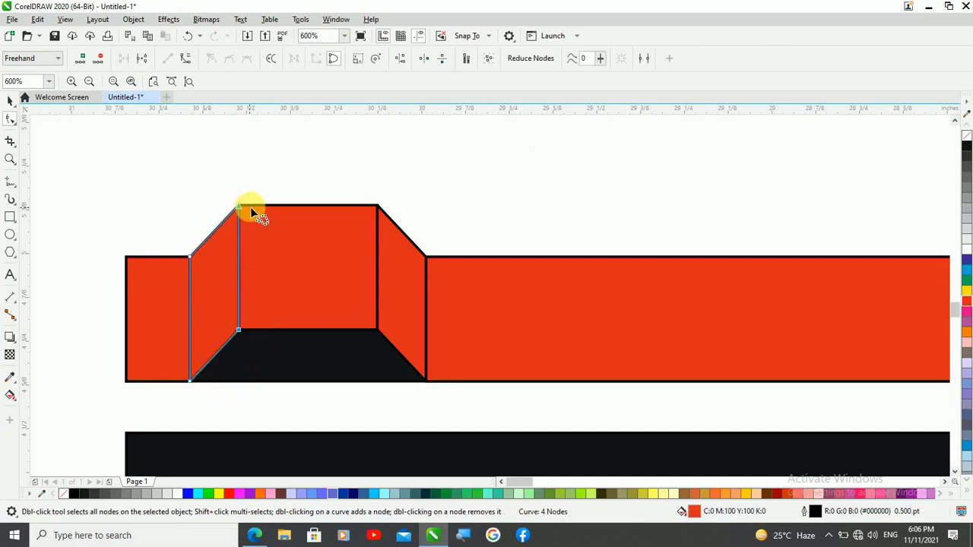
{"action": "scroll", "coordinate": [250, 207], "scroll_direction": "down", "scroll_amount": 2}
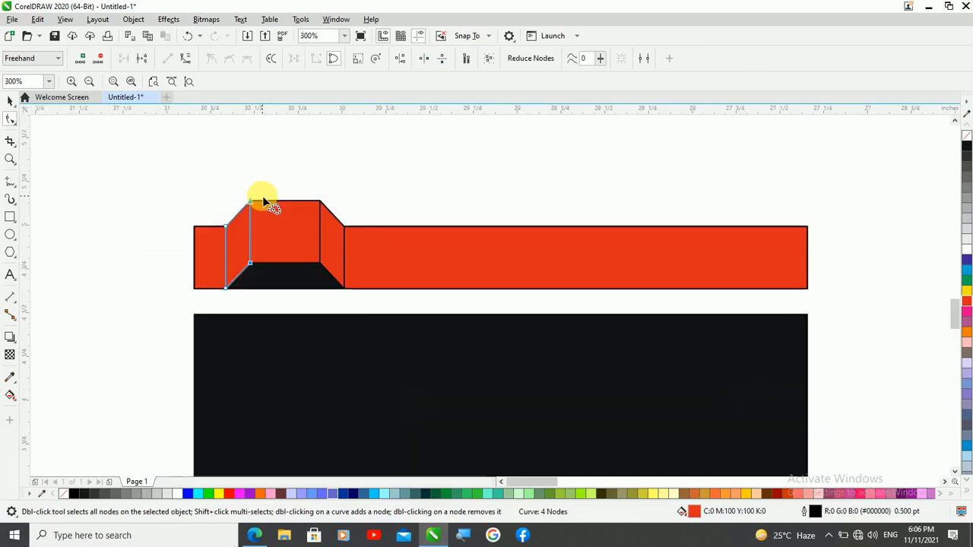
Remove the outlines from all six pieces of the red and black strip
{"action": "left_click", "coordinate": [11, 101]}
{"action": "left_click_drag", "start_coordinate": [108, 175], "coordinate": [847, 303]}
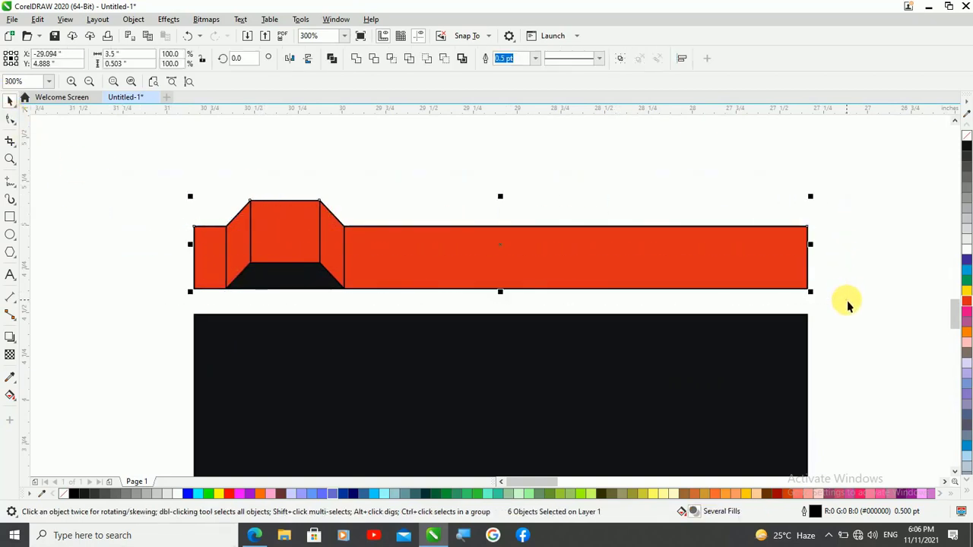
{"action": "right_click", "coordinate": [967, 137]}
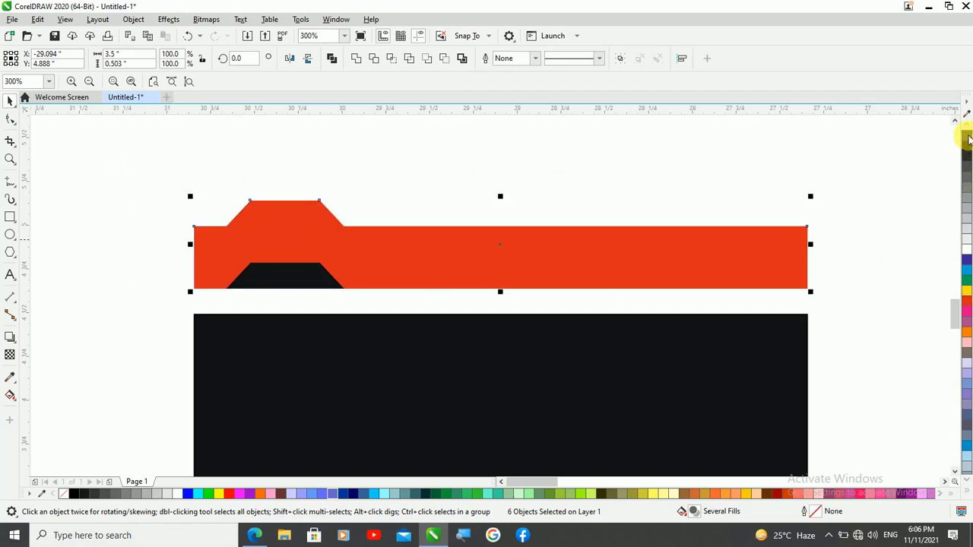
{"action": "left_click", "coordinate": [177, 281]}
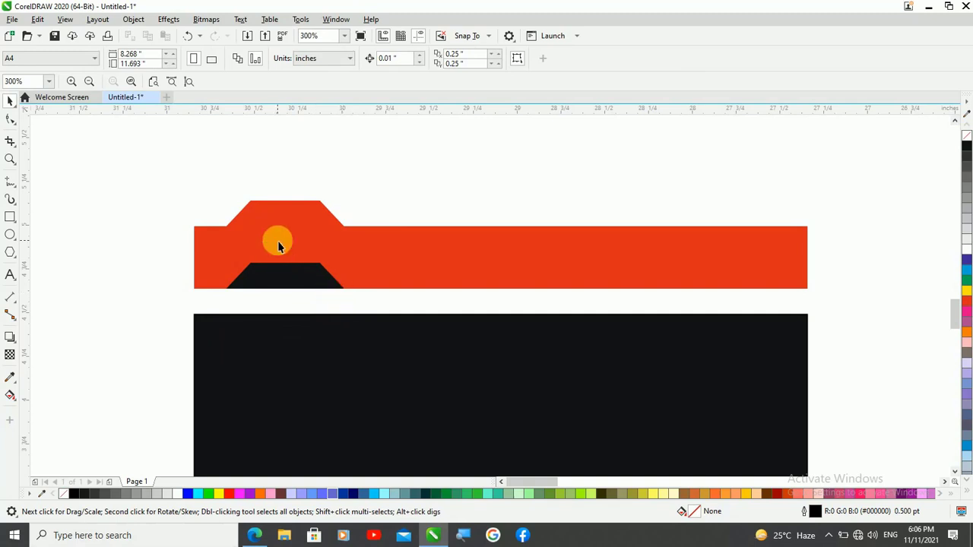
{"action": "scroll", "coordinate": [278, 244], "scroll_direction": "up", "scroll_amount": 2}
{"action": "scroll", "coordinate": [264, 252], "scroll_direction": "down", "scroll_amount": 1}
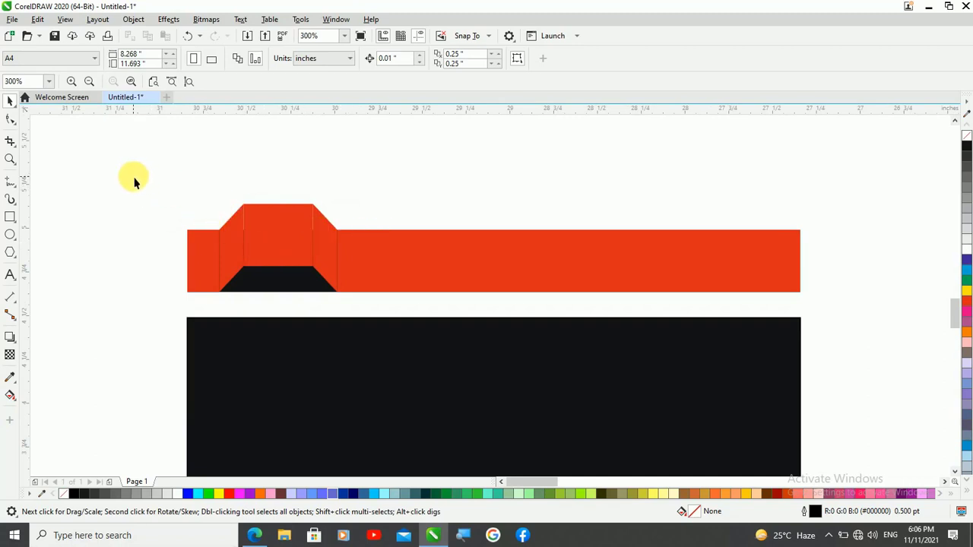
Apply a vertical black-to-white fountain fill to the strip's black base rectangle and shift the gradient midpoint towards the black end
{"action": "scroll", "coordinate": [252, 296], "scroll_direction": "down", "scroll_amount": 2}
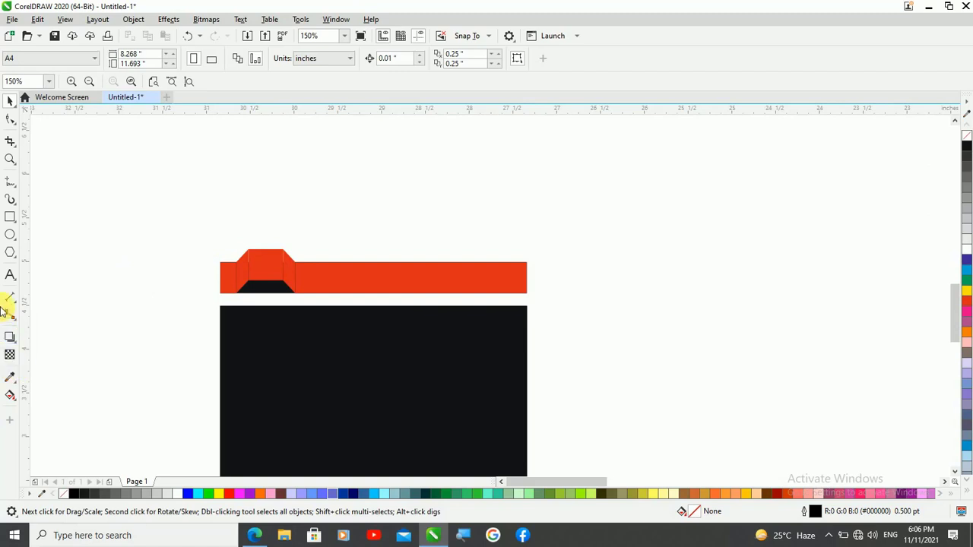
{"action": "left_click", "coordinate": [10, 395]}
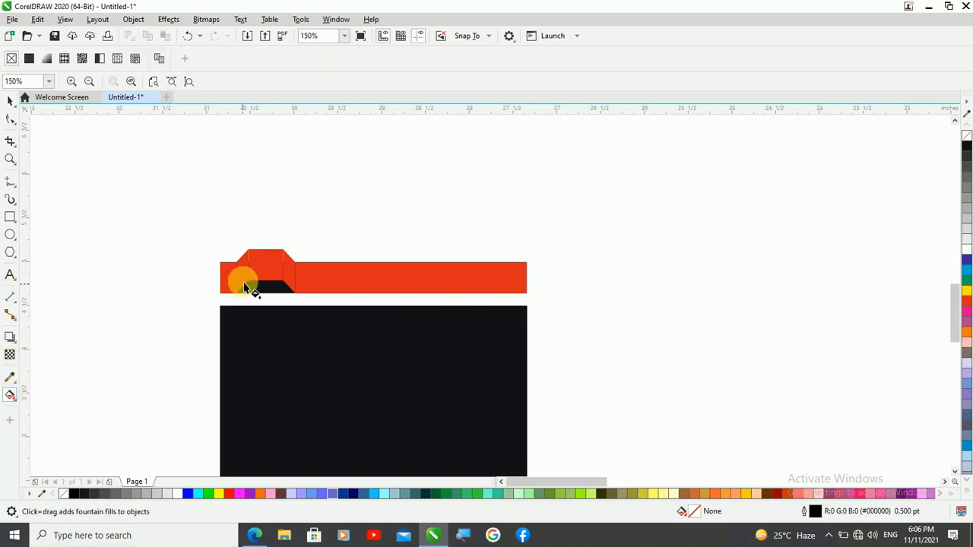
{"action": "scroll", "coordinate": [245, 287], "scroll_direction": "up", "scroll_amount": 3}
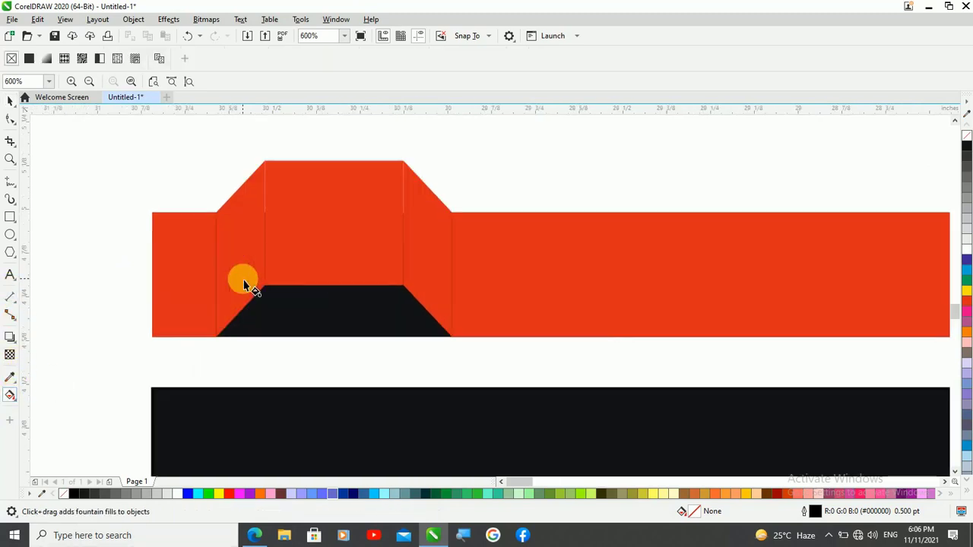
{"action": "left_click", "coordinate": [324, 336]}
{"action": "left_click_drag", "start_coordinate": [323, 335], "coordinate": [324, 162]}
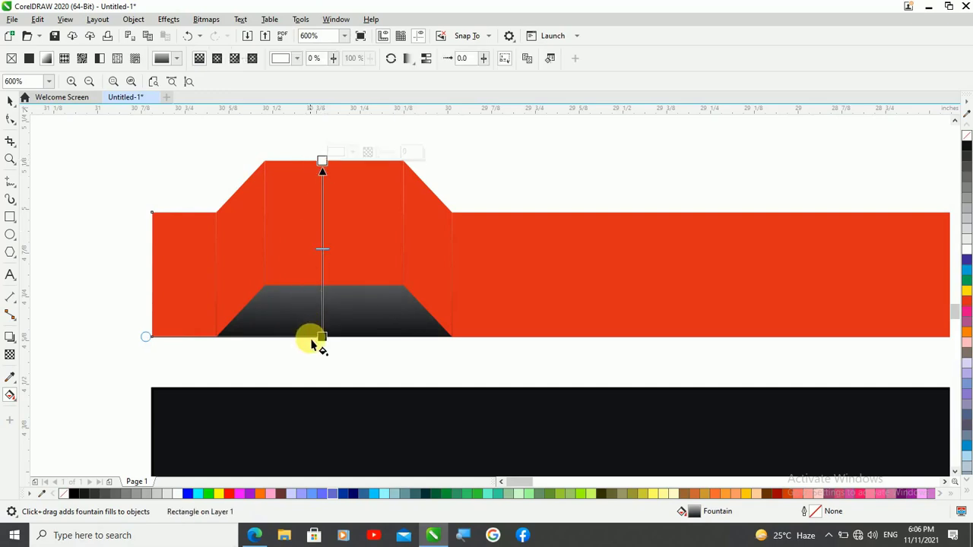
{"action": "left_click_drag", "start_coordinate": [329, 255], "coordinate": [323, 309]}
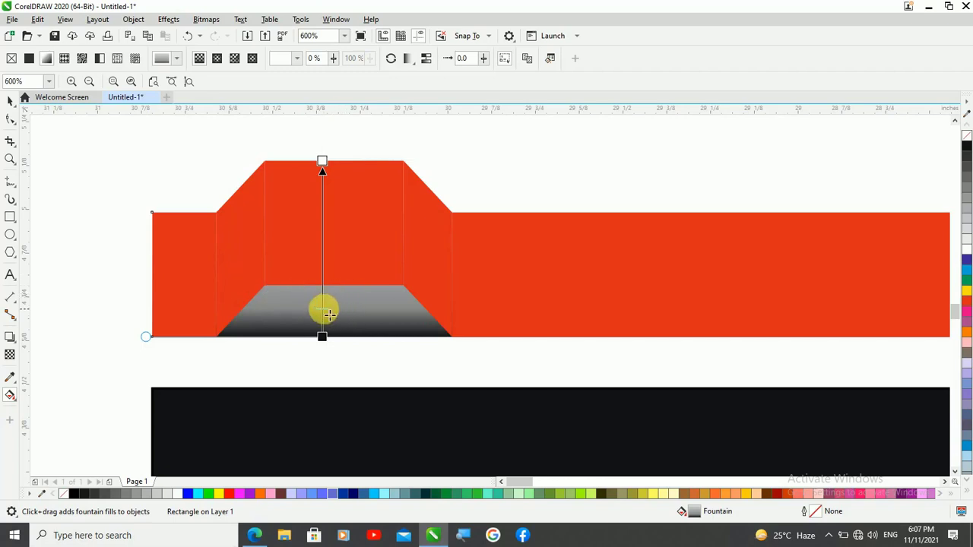
{"action": "left_click_drag", "start_coordinate": [323, 310], "coordinate": [322, 301]}
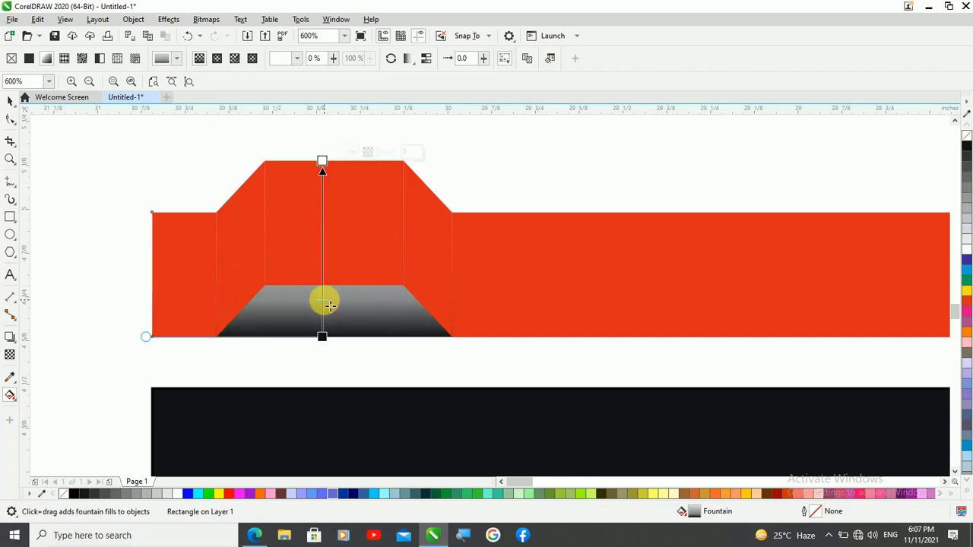
{"action": "scroll", "coordinate": [228, 262], "scroll_direction": "down", "scroll_amount": 2}
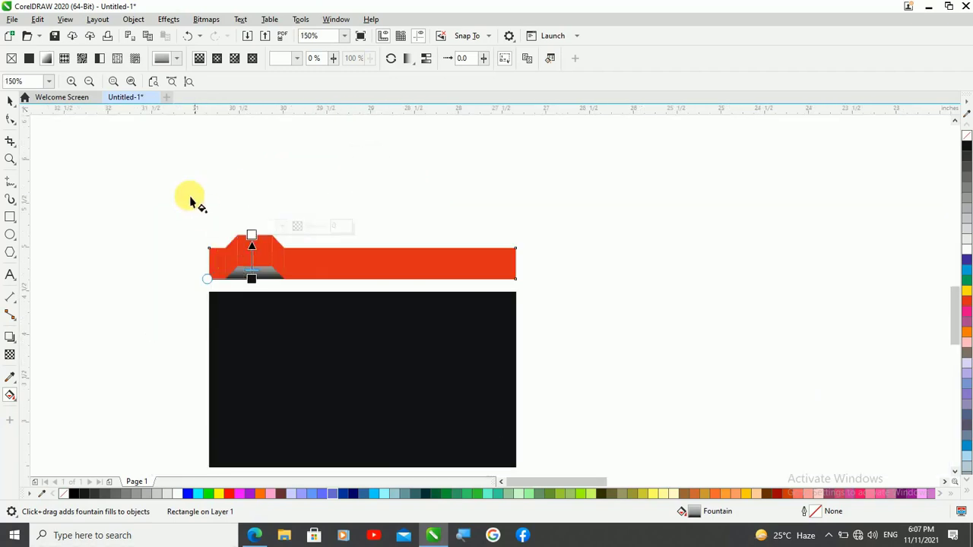
Copy the entire six-piece strip straight up above the original, at Y 5.59 inch
{"action": "left_click", "coordinate": [10, 99]}
{"action": "left_click", "coordinate": [86, 207]}
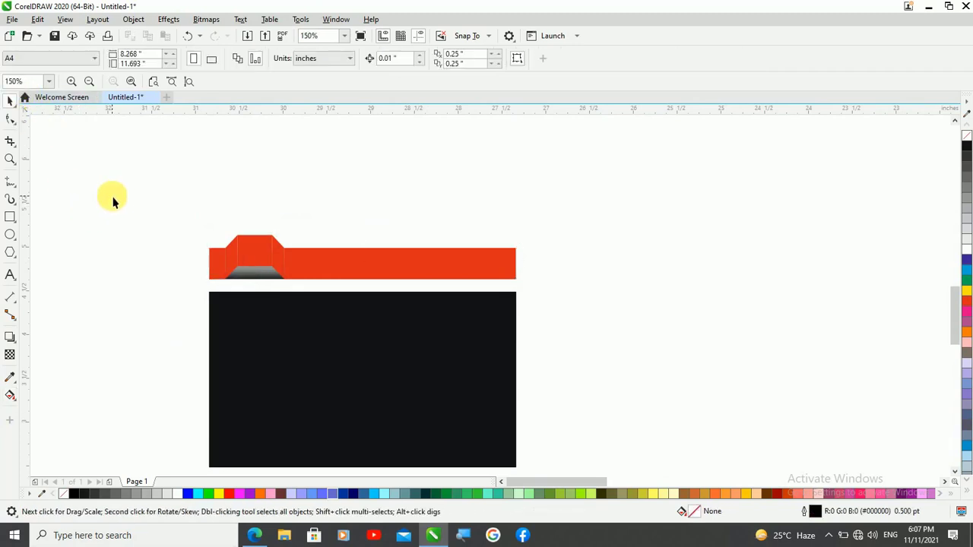
{"action": "left_click_drag", "start_coordinate": [112, 199], "coordinate": [573, 290]}
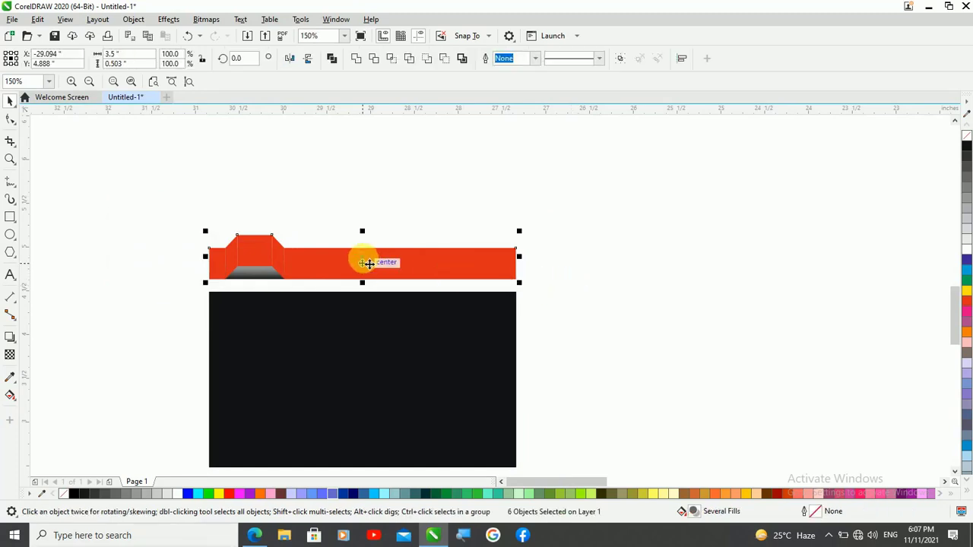
{"action": "left_click_drag", "start_coordinate": [368, 263], "coordinate": [359, 206]}
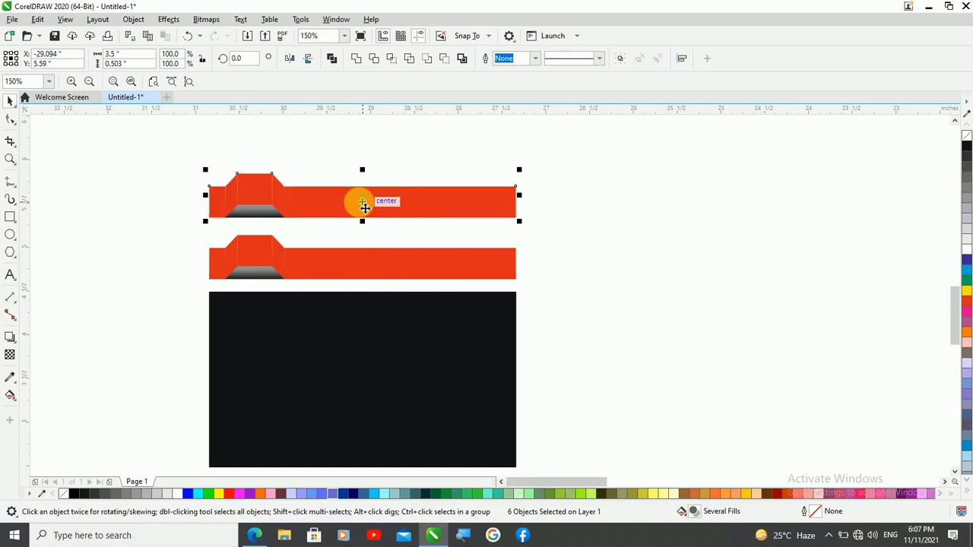
Convert the upper strip's long red rectangle to curves and shorten its right end to near the 28-inch ruler mark
{"action": "left_click", "coordinate": [10, 119]}
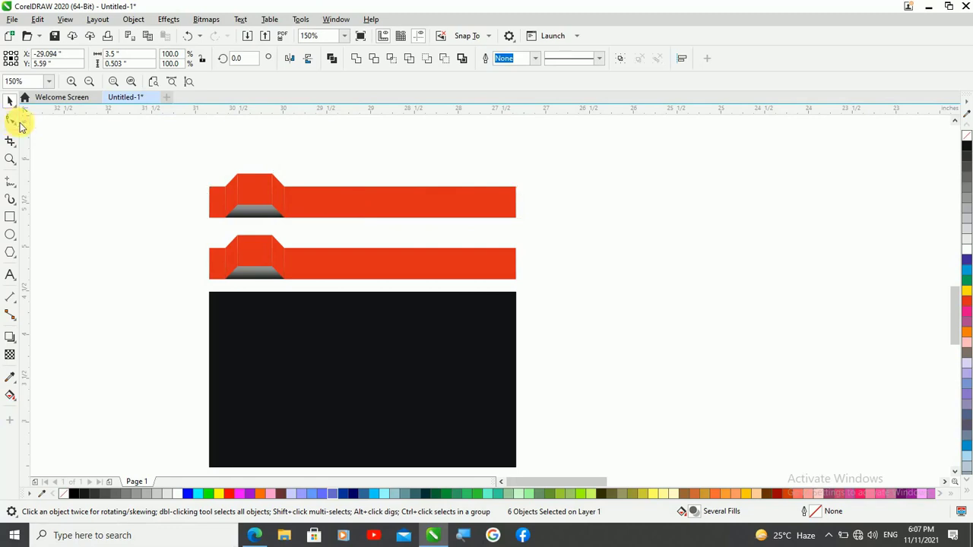
{"action": "left_click", "coordinate": [510, 203]}
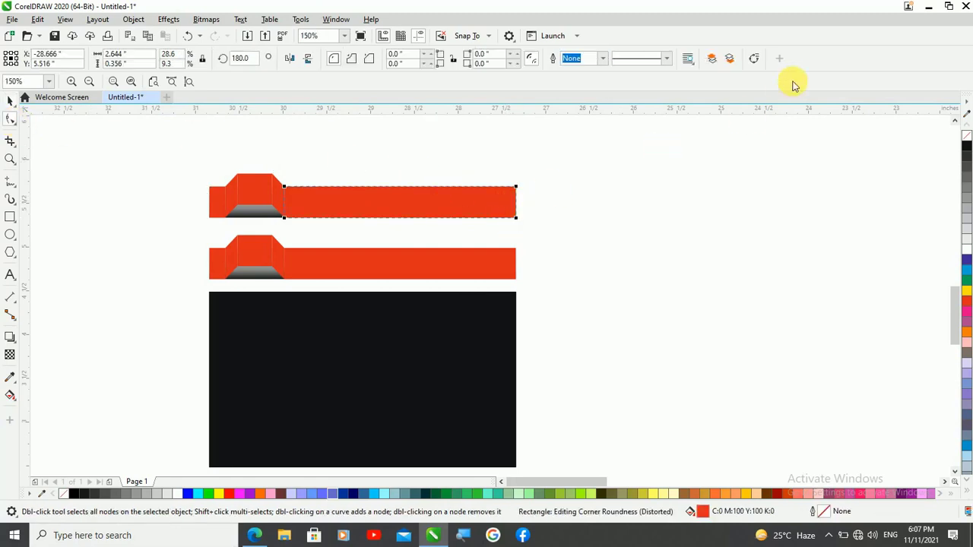
{"action": "left_click", "coordinate": [754, 61]}
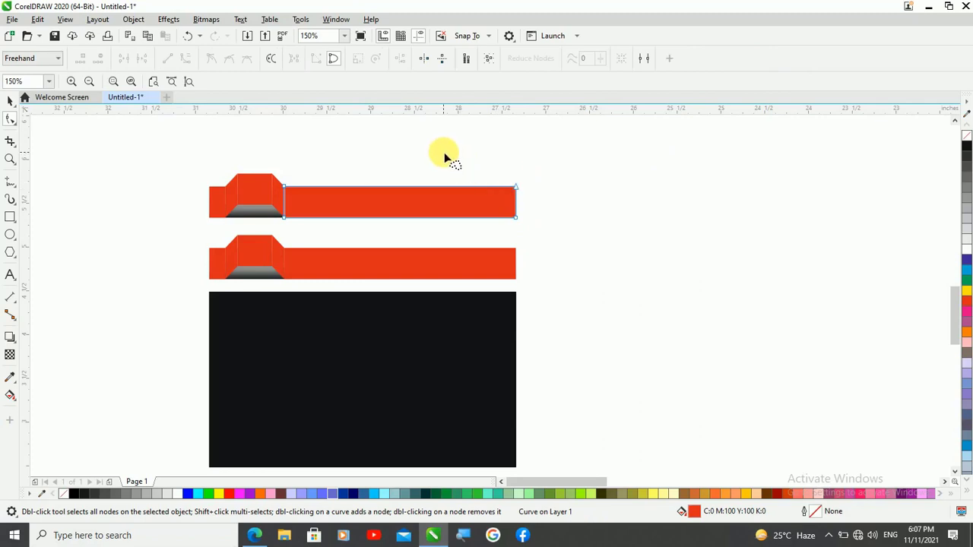
{"action": "mouse_move", "coordinate": [549, 212]}
{"action": "left_mouse_down"}
{"action": "mouse_move", "coordinate": [530, 260]}
{"action": "mouse_move", "coordinate": [520, 216]}
{"action": "mouse_move", "coordinate": [448, 222]}
{"action": "mouse_move", "coordinate": [466, 219]}
{"action": "left_mouse_up"}
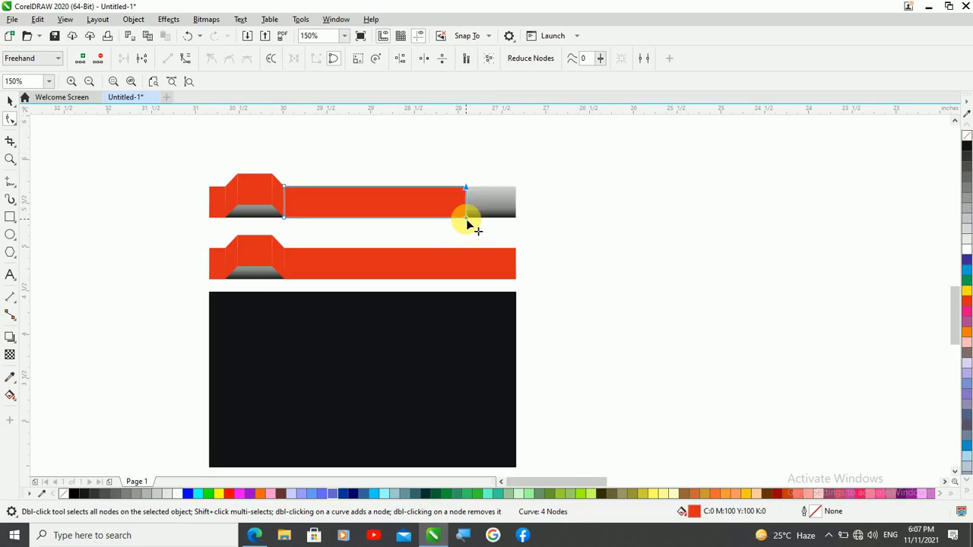
Convert the upper strip's gradient base rectangle to curves and pull its right end flush with the shortened red rectangle
{"action": "left_click", "coordinate": [515, 213]}
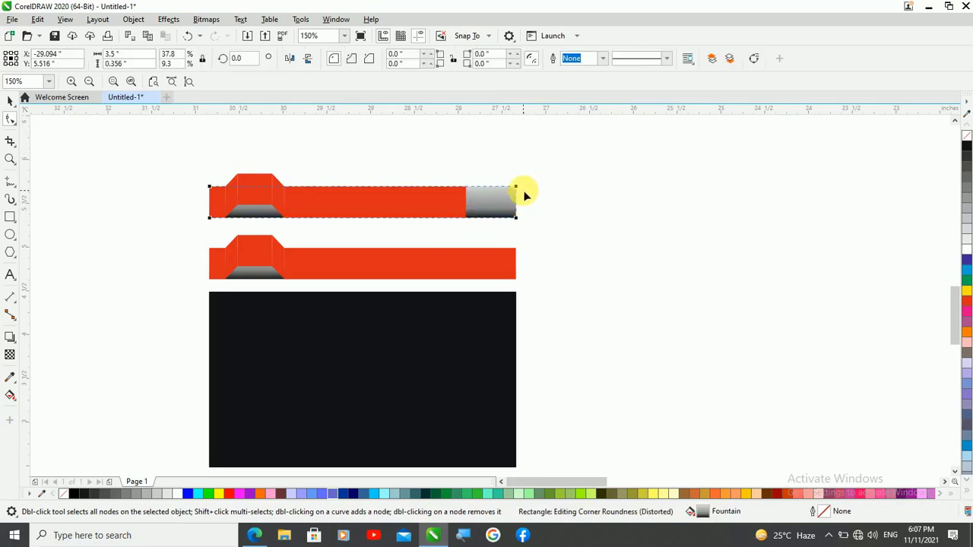
{"action": "left_click", "coordinate": [753, 61]}
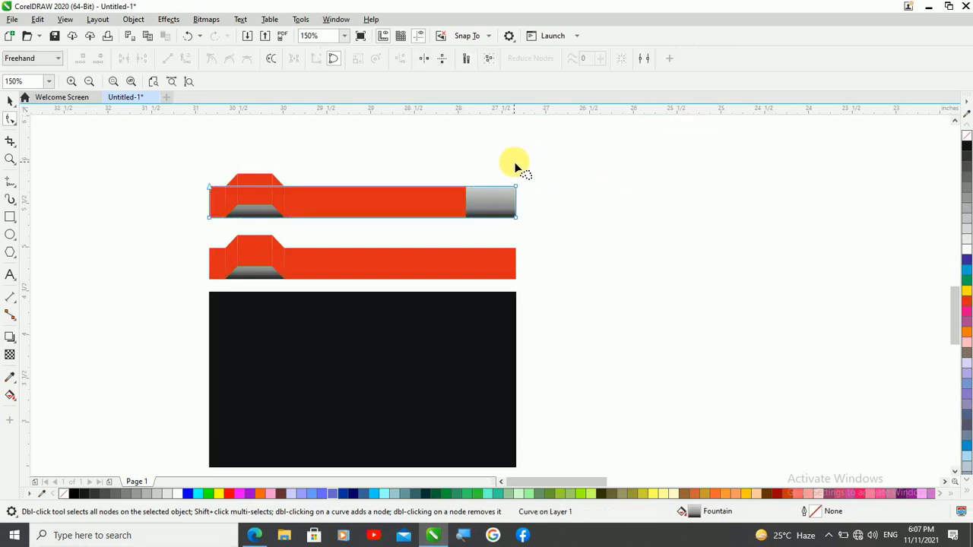
{"action": "mouse_move", "coordinate": [547, 201]}
{"action": "left_mouse_down"}
{"action": "mouse_move", "coordinate": [503, 240]}
{"action": "mouse_move", "coordinate": [517, 219]}
{"action": "mouse_move", "coordinate": [467, 219]}
{"action": "left_mouse_up"}
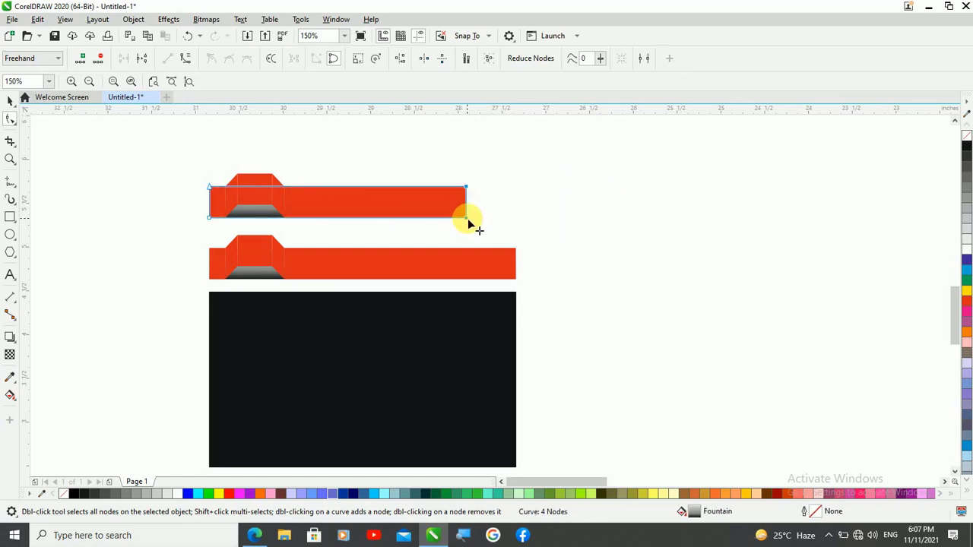
{"action": "left_click", "coordinate": [10, 100]}
{"action": "left_click", "coordinate": [75, 224]}
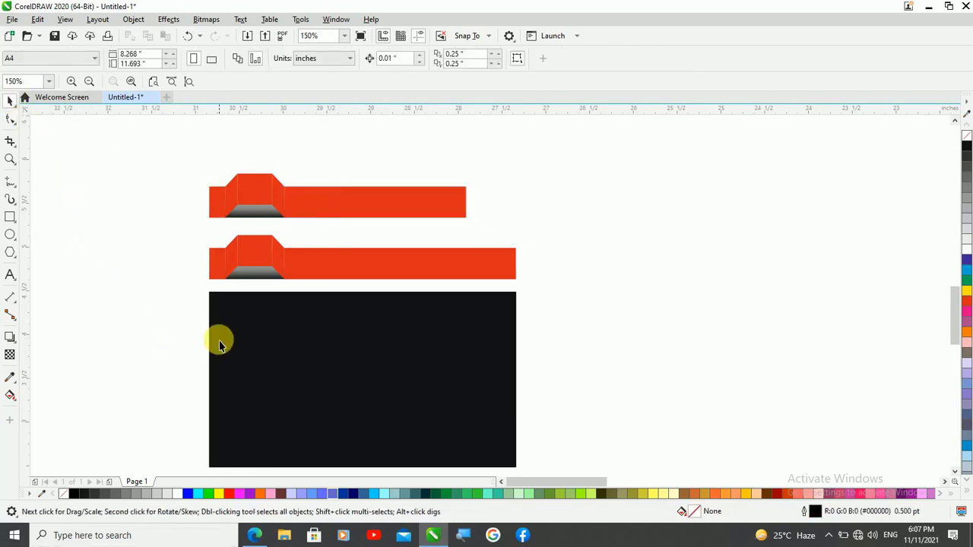
Group the full-width strip's six pieces and move the group straight down so its band lines up with the black card's upper edge
{"action": "left_click_drag", "start_coordinate": [158, 229], "coordinate": [556, 287]}
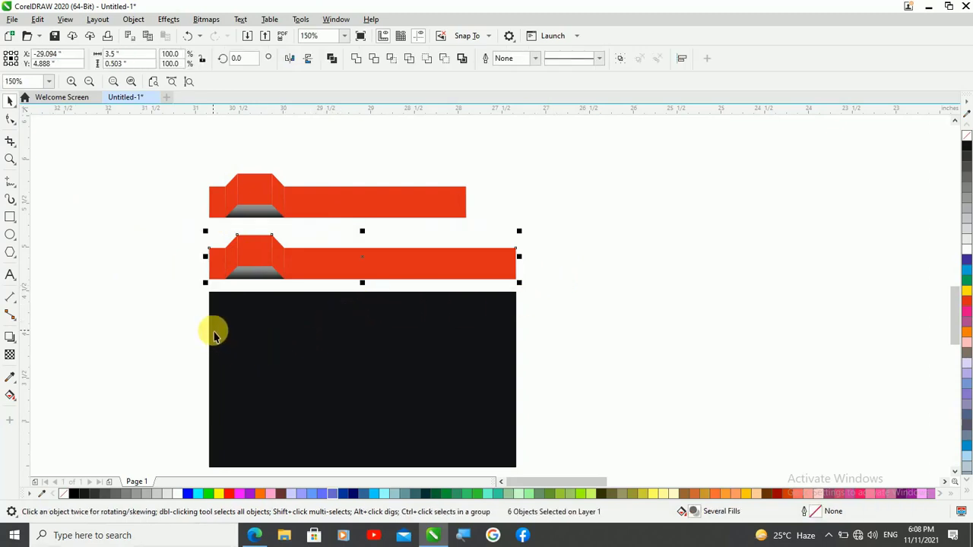
{"action": "key", "text": "ctrl+g"}
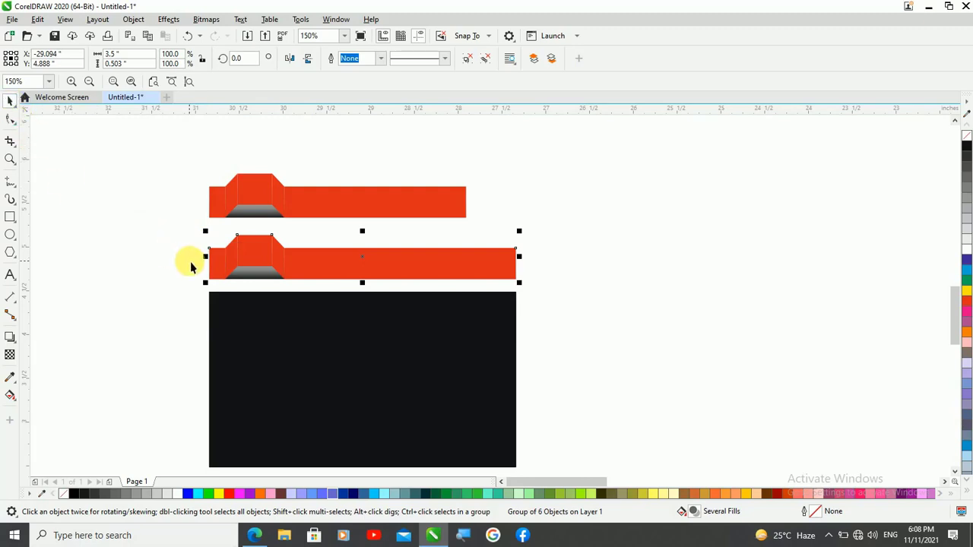
{"action": "scroll", "coordinate": [190, 266], "scroll_direction": "up", "scroll_amount": 2}
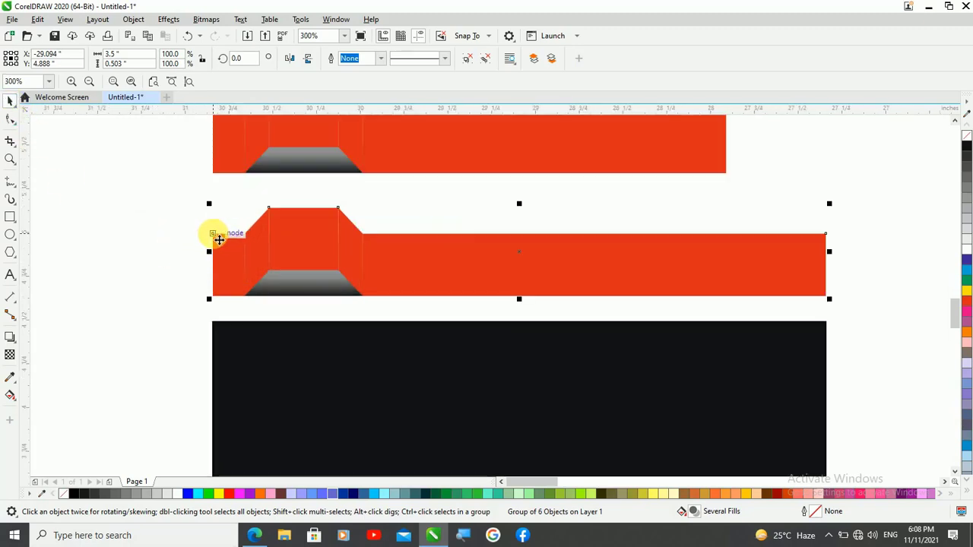
{"action": "left_click_drag", "start_coordinate": [219, 241], "coordinate": [214, 326]}
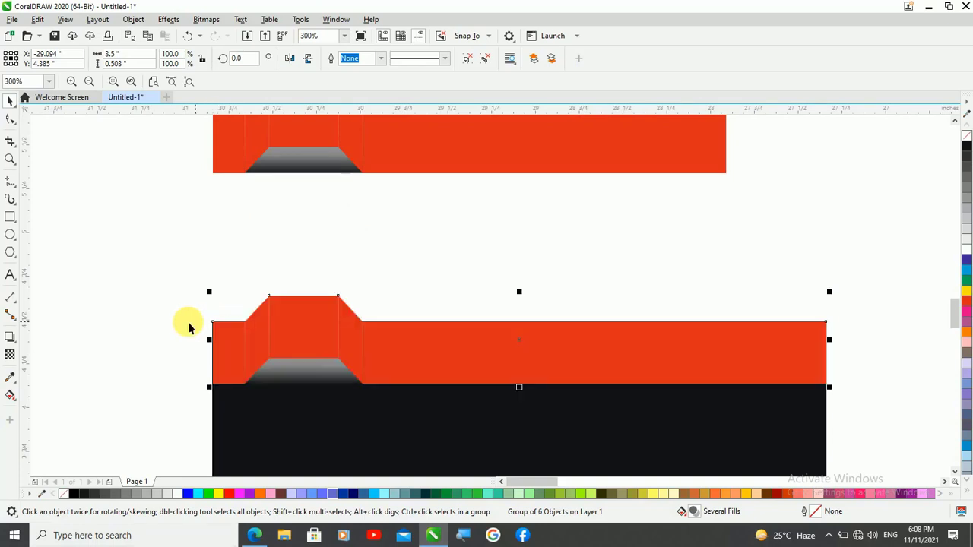
{"action": "left_click", "coordinate": [128, 276]}
{"action": "scroll", "coordinate": [182, 247], "scroll_direction": "down", "scroll_amount": 2}
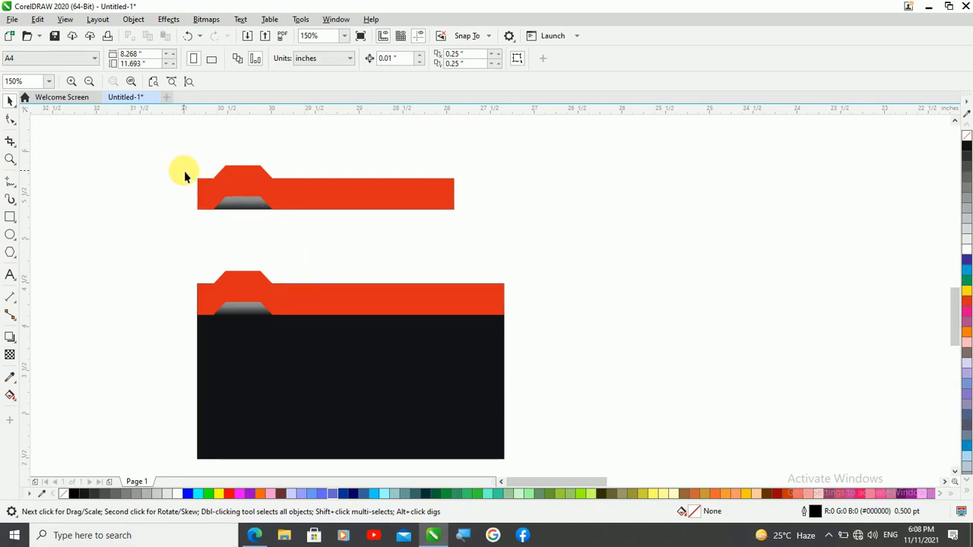
Group the shorter strip's six pieces and move the group straight down onto the black card, to Y 3.707 inch
{"action": "left_click_drag", "start_coordinate": [182, 162], "coordinate": [507, 246]}
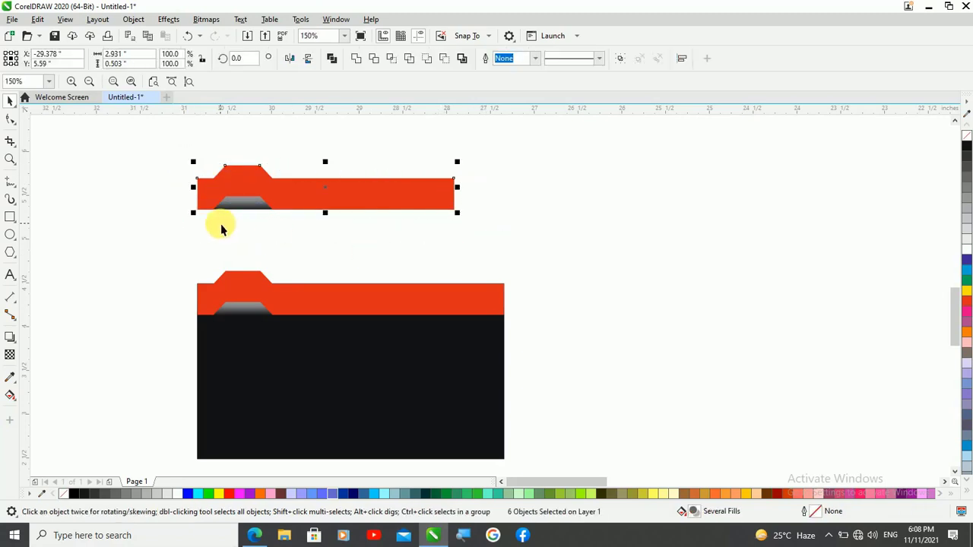
{"action": "key", "text": "ctrl+g"}
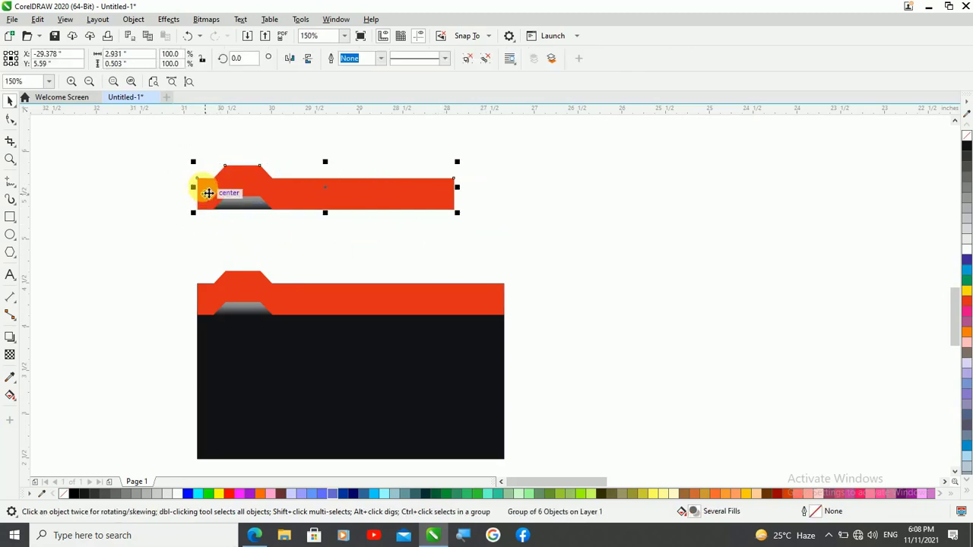
{"action": "left_click_drag", "start_coordinate": [203, 184], "coordinate": [196, 345]}
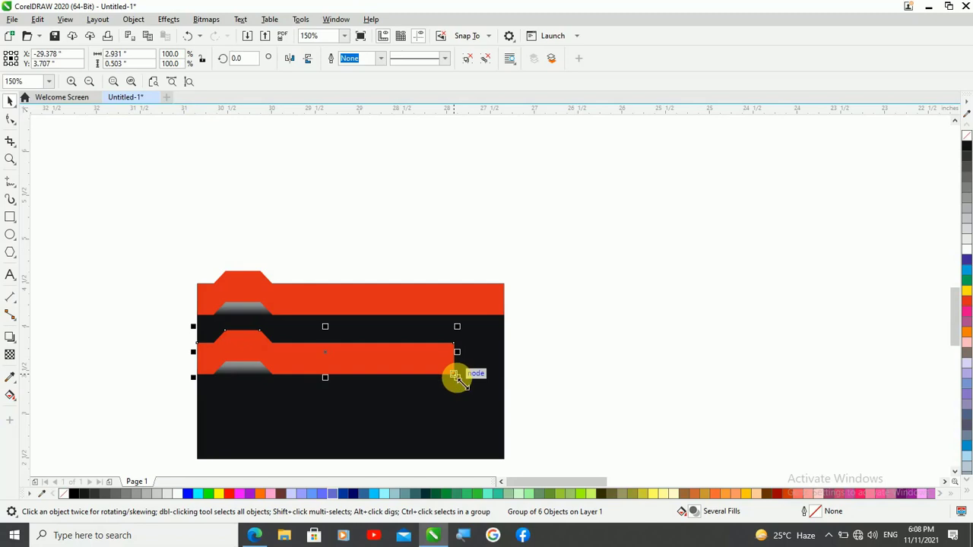
Scale the shorter strip group to 88% and move it flush with the card's left edge at Y 3.793 inch
{"action": "left_click_drag", "start_coordinate": [457, 376], "coordinate": [441, 377]}
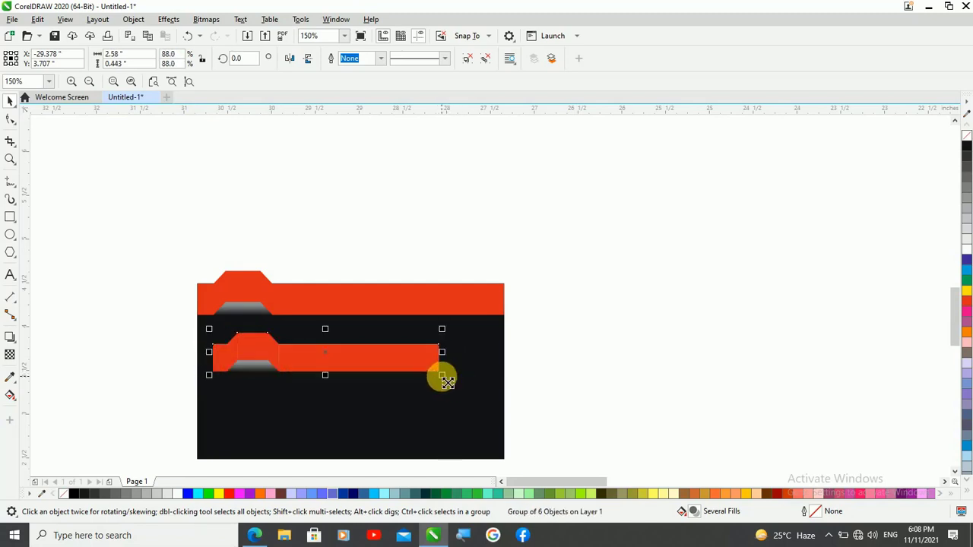
{"action": "scroll", "coordinate": [195, 370], "scroll_direction": "up", "scroll_amount": 2}
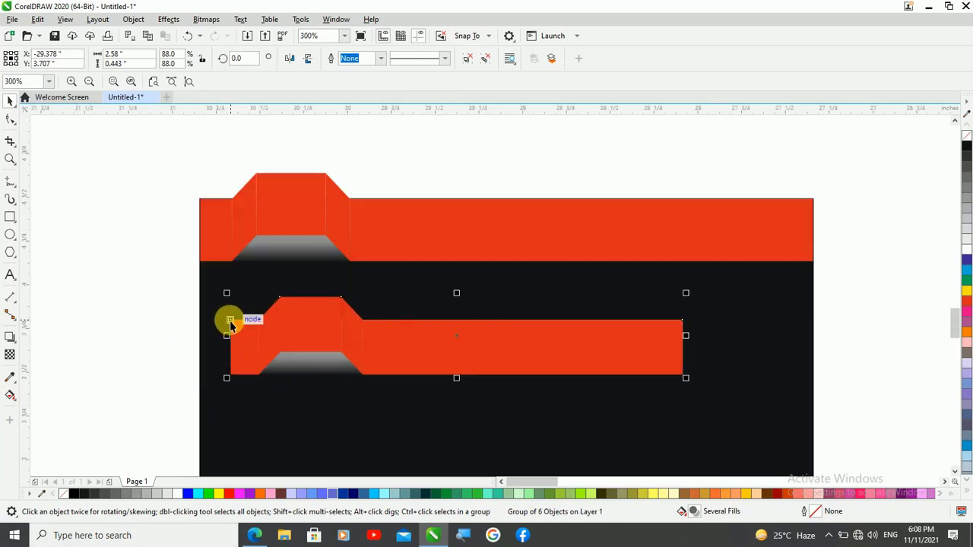
{"action": "left_click_drag", "start_coordinate": [230, 321], "coordinate": [202, 307]}
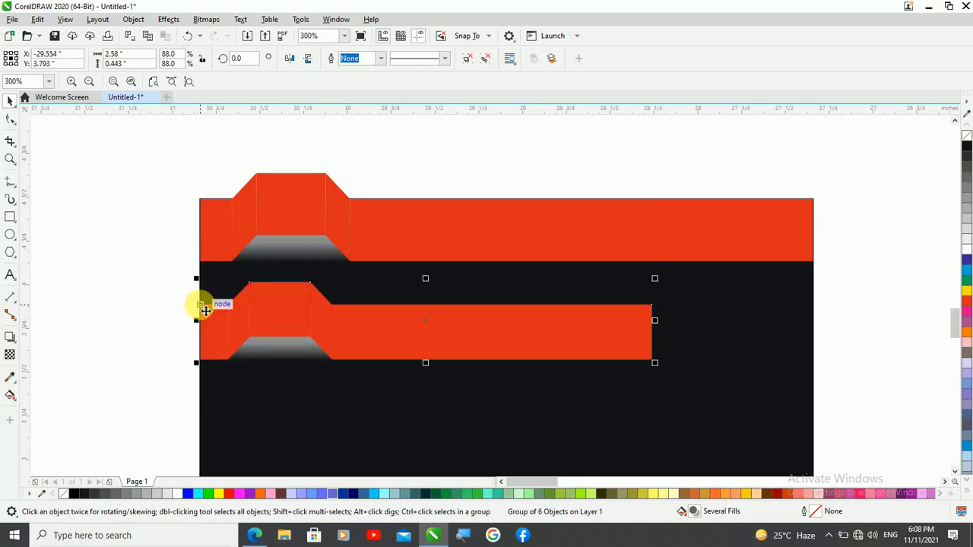
{"action": "scroll", "coordinate": [212, 291], "scroll_direction": "down", "scroll_amount": 1}
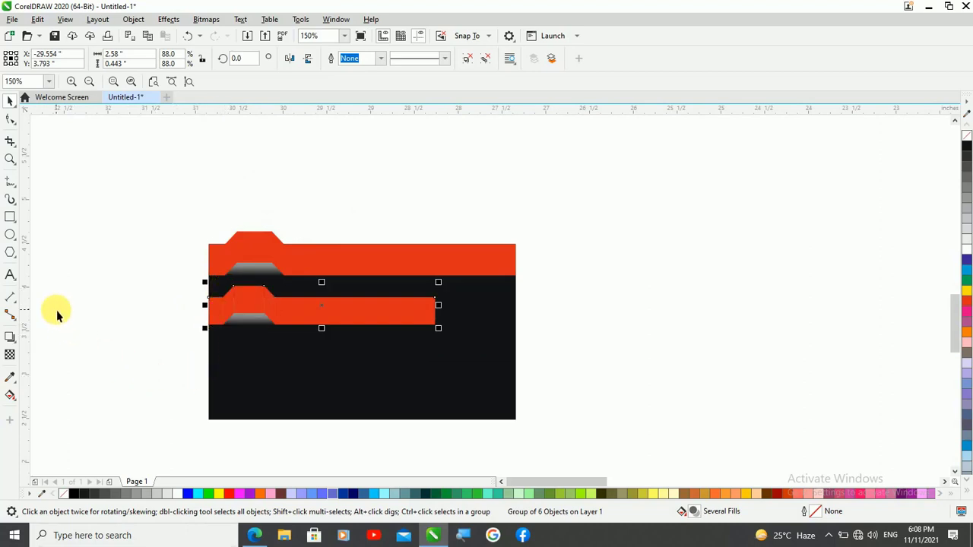
Place a copy of the shorter strip straight below it on the card, at Y 3.313 inch
{"action": "key", "text": "Down"}
{"action": "key", "text": "Down"}
{"action": "key", "text": "Down"}
{"action": "key", "text": "Down"}
{"action": "key", "text": "Down"}
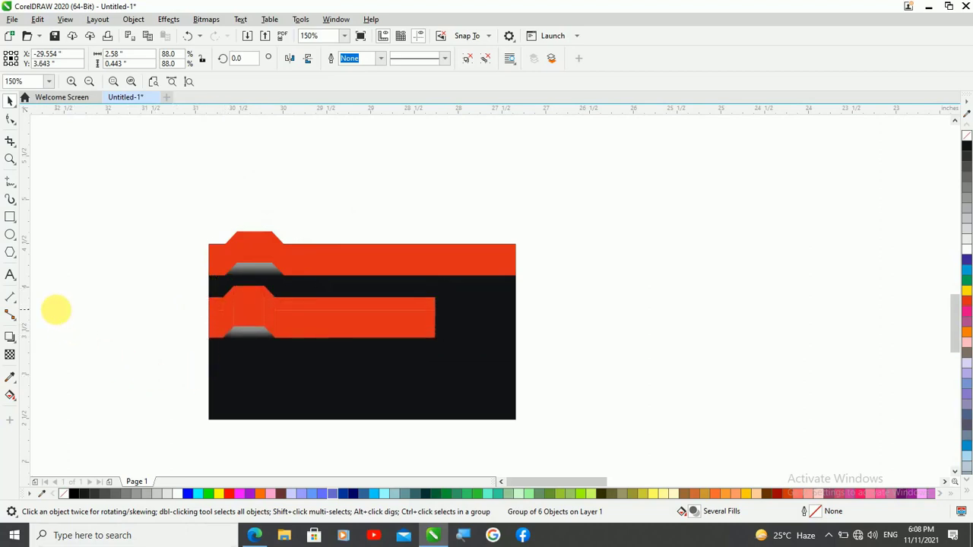
{"action": "key", "text": "Down"}
{"action": "key", "text": "Down"}
{"action": "key", "text": "Down"}
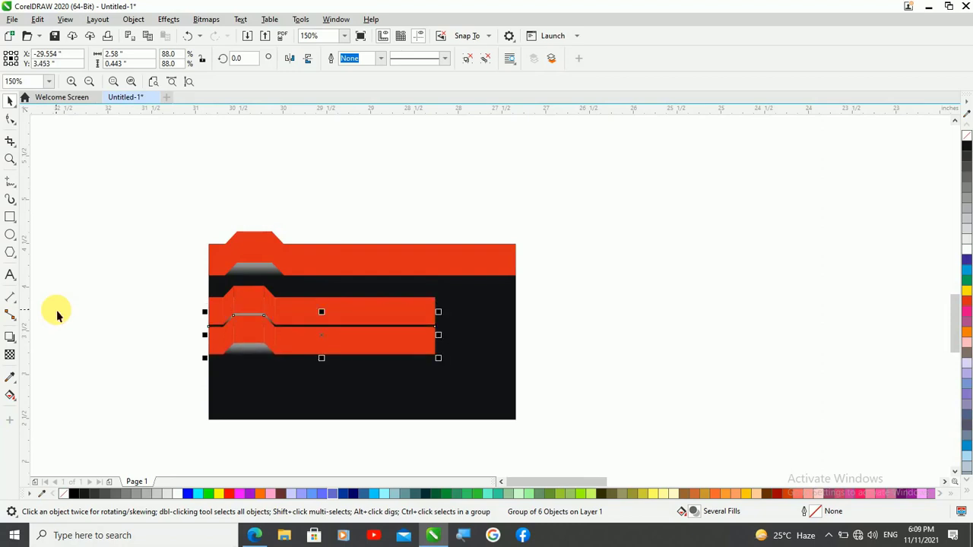
{"action": "key", "text": "Down"}
{"action": "key", "text": "Down"}
{"action": "key", "text": "Down"}
{"action": "key", "text": "Down"}
{"action": "key", "text": "Down"}
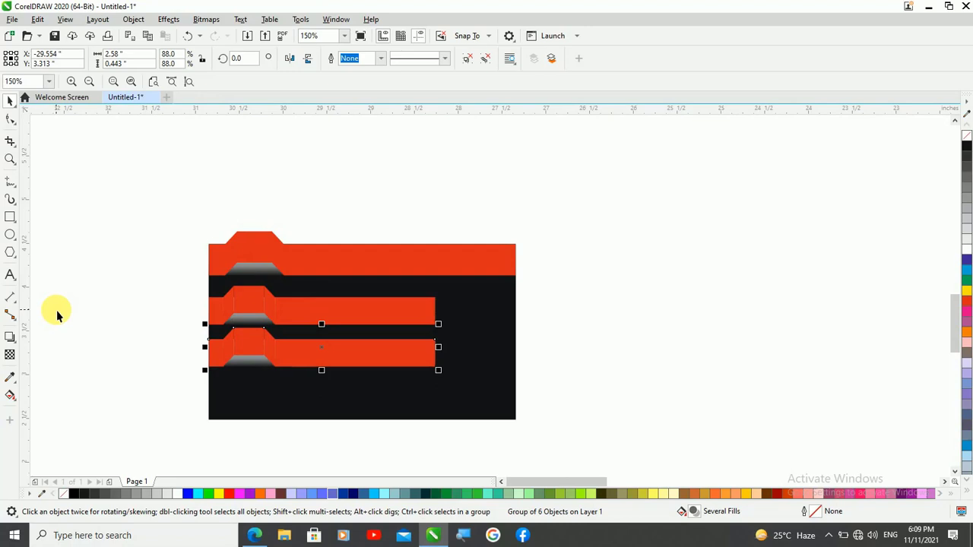
Place another copy of the shorter strip straight below the second one, at Y 2.863 inch
{"action": "key", "text": "Down"}
{"action": "key", "text": "Down"}
{"action": "key", "text": "Down"}
{"action": "key", "text": "Down"}
{"action": "key", "text": "Down"}
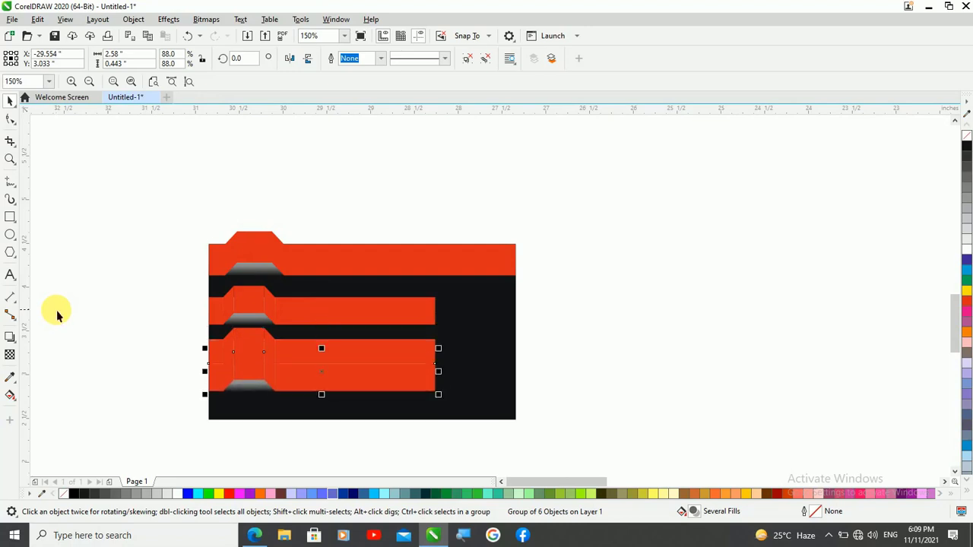
{"action": "key", "text": "Down"}
{"action": "key", "text": "Down"}
{"action": "key", "text": "Down"}
{"action": "key", "text": "Down"}
{"action": "key", "text": "Down"}
{"action": "key", "text": "Down"}
{"action": "key", "text": "Down"}
{"action": "key", "text": "Down"}
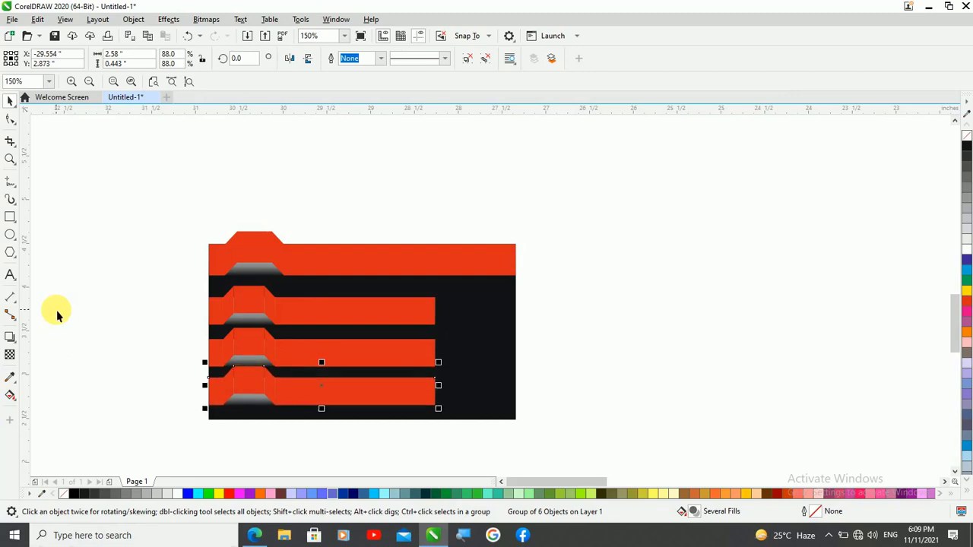
{"action": "key", "text": "Down"}
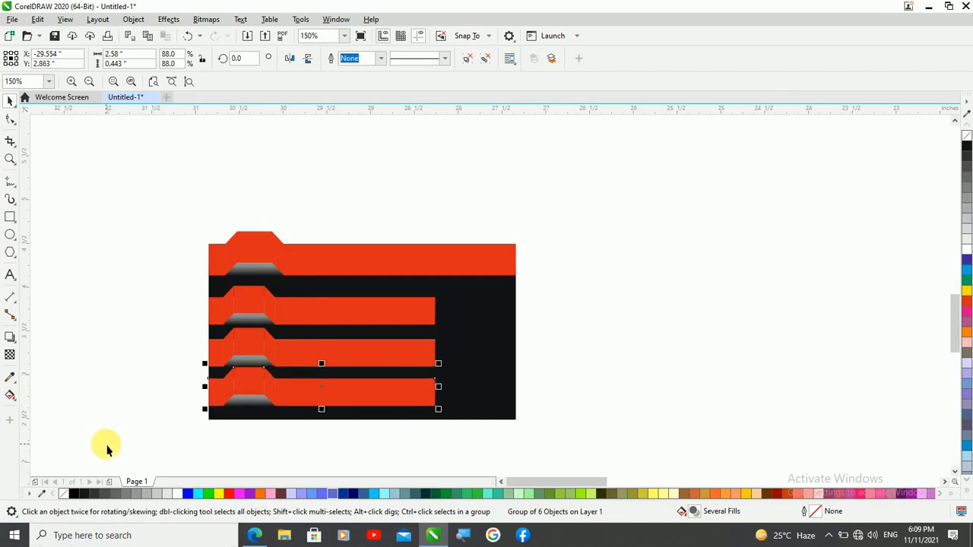
{"action": "left_click", "coordinate": [365, 360], "text": "shift"}
{"action": "left_click", "coordinate": [360, 307], "text": "shift"}
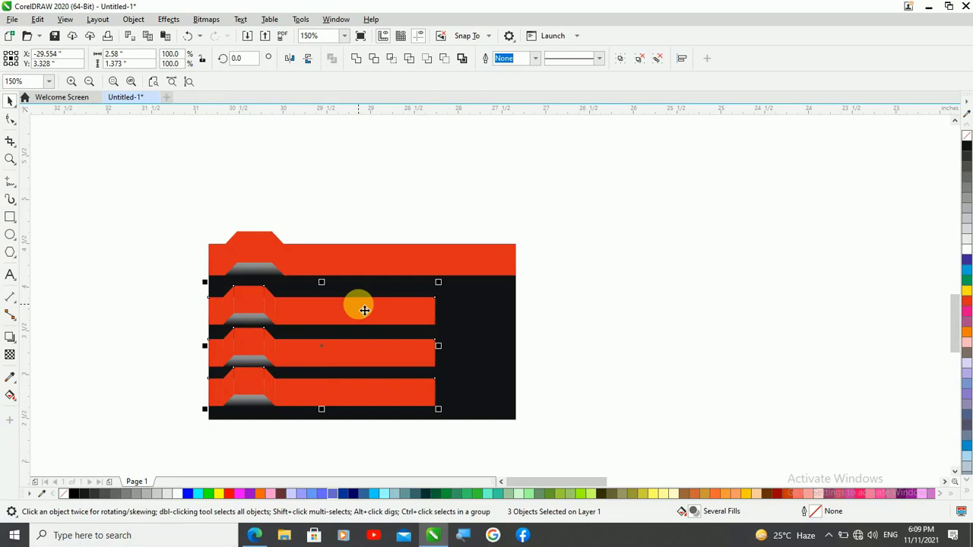
{"action": "left_click", "coordinate": [80, 253]}
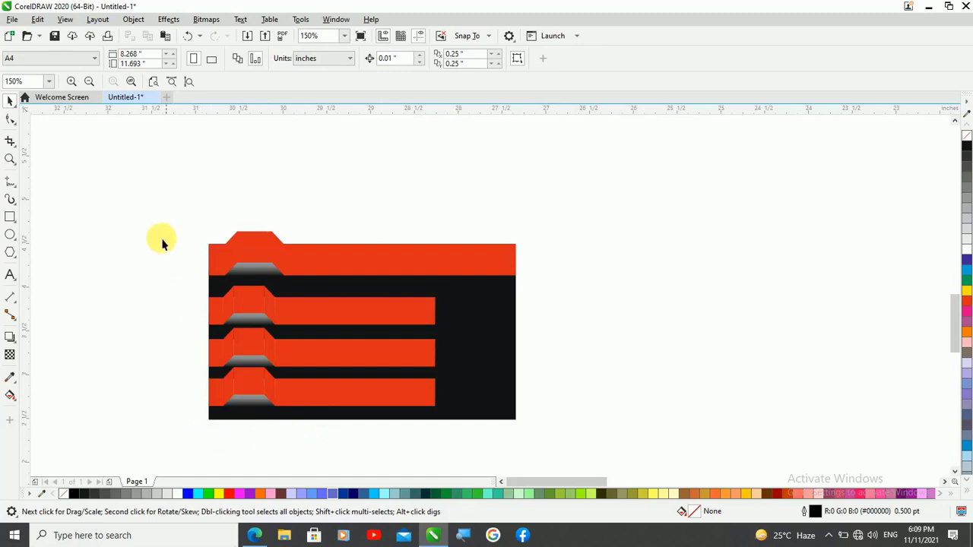
Add the artistic text "SCD" in 8 pt on the raised tab of the full-width strip
{"action": "left_click", "coordinate": [10, 277]}
{"action": "scroll", "coordinate": [323, 276], "scroll_direction": "up", "scroll_amount": 2}
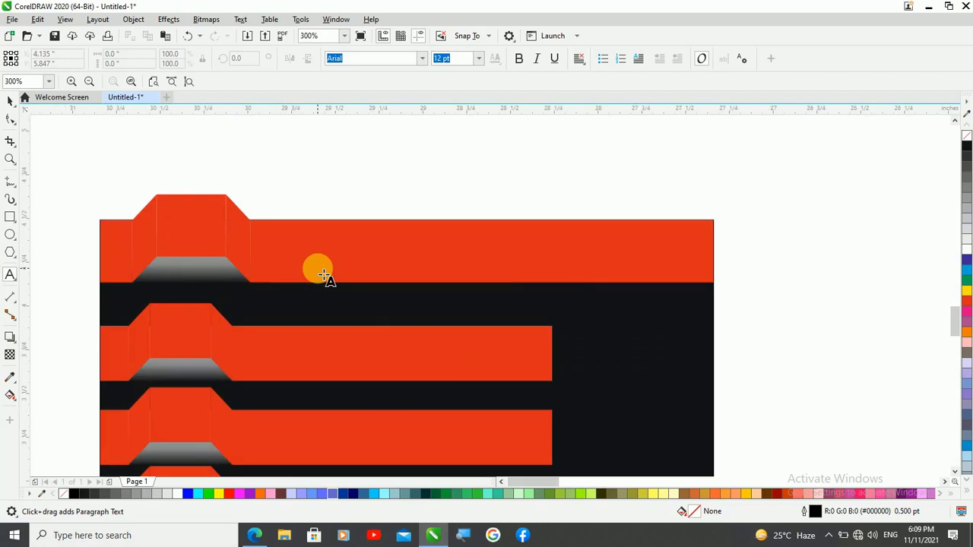
{"action": "scroll", "coordinate": [342, 245], "scroll_direction": "down", "scroll_amount": 2}
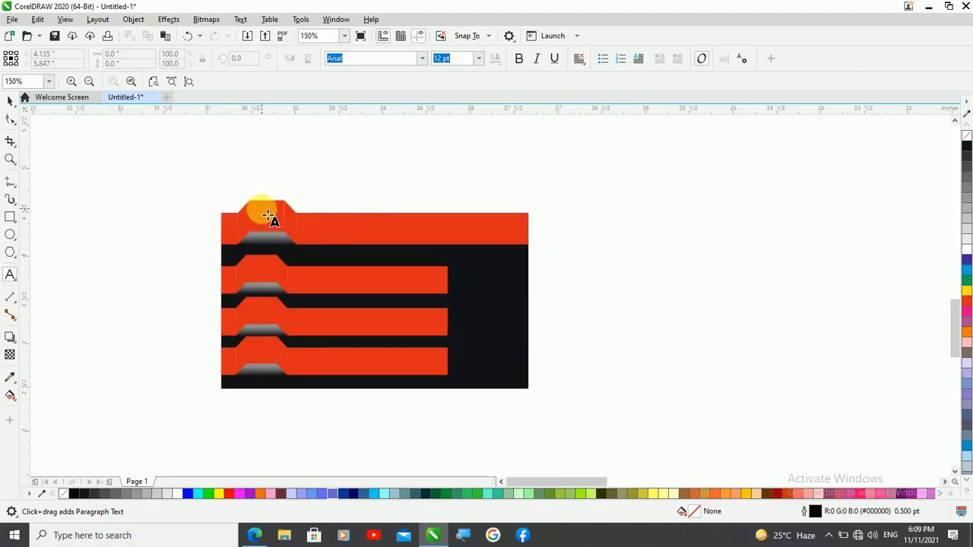
{"action": "scroll", "coordinate": [274, 256], "scroll_direction": "up", "scroll_amount": 2}
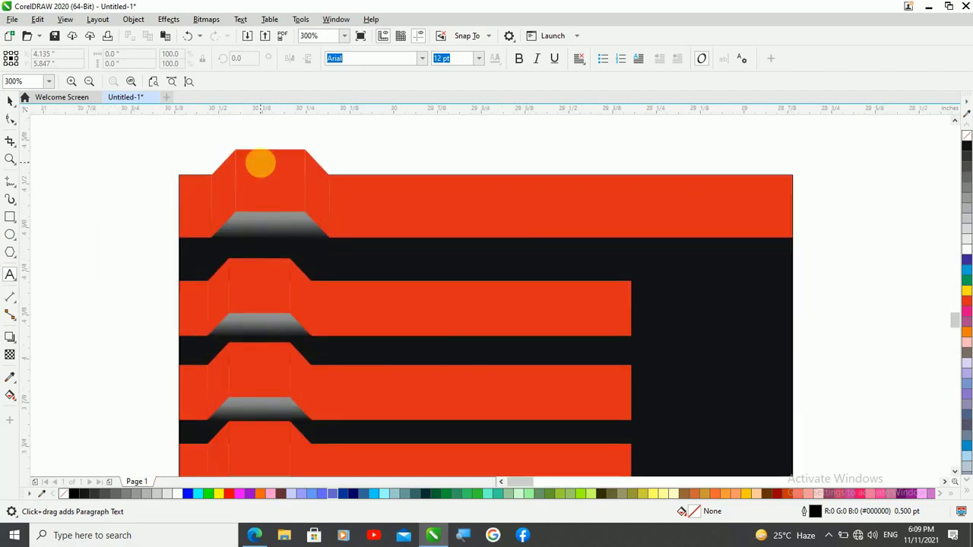
{"action": "scroll", "coordinate": [263, 166], "scroll_direction": "up", "scroll_amount": 2}
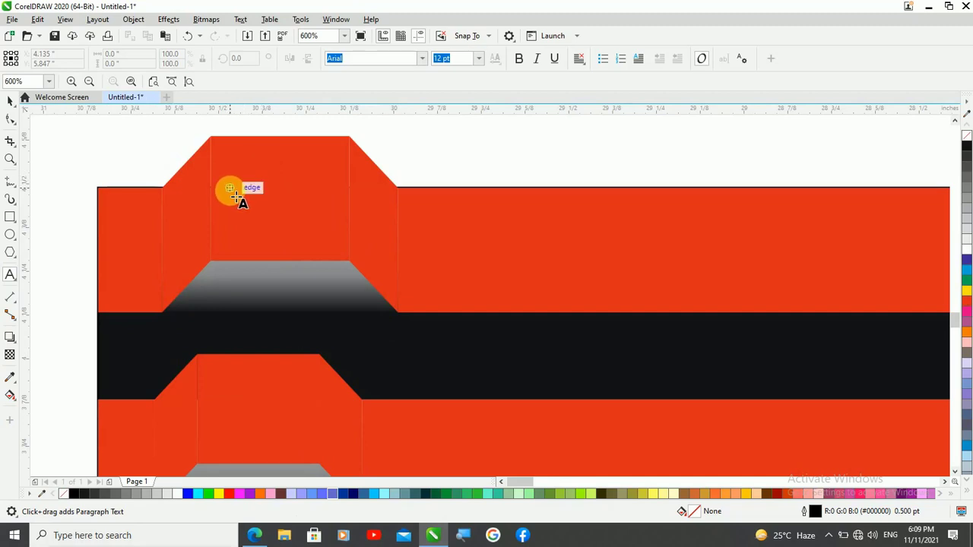
{"action": "left_click", "coordinate": [490, 38]}
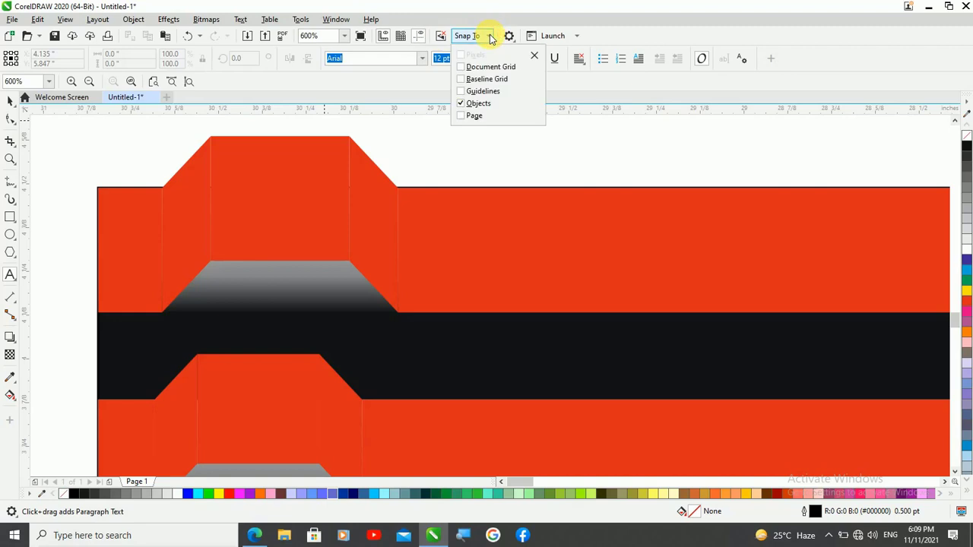
{"action": "left_click", "coordinate": [598, 86]}
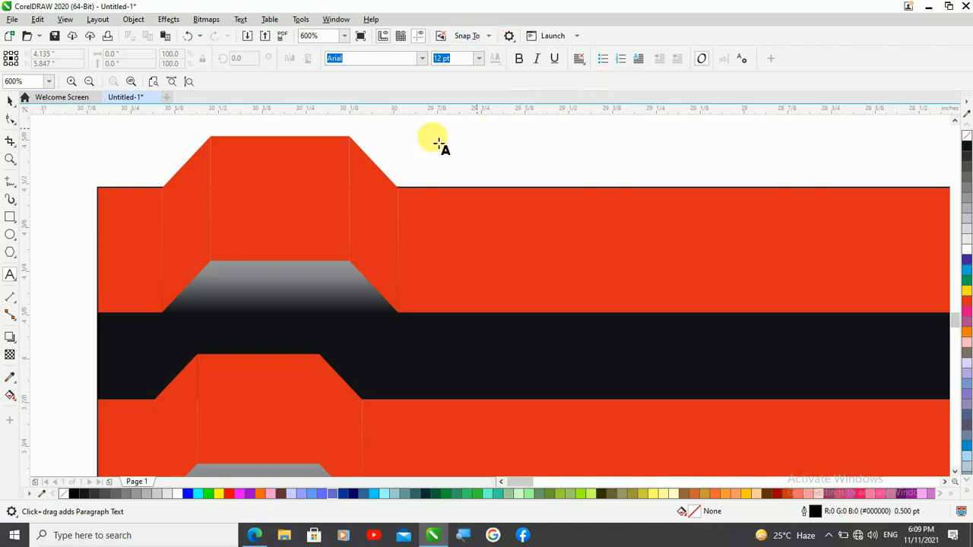
{"action": "left_click", "coordinate": [236, 195]}
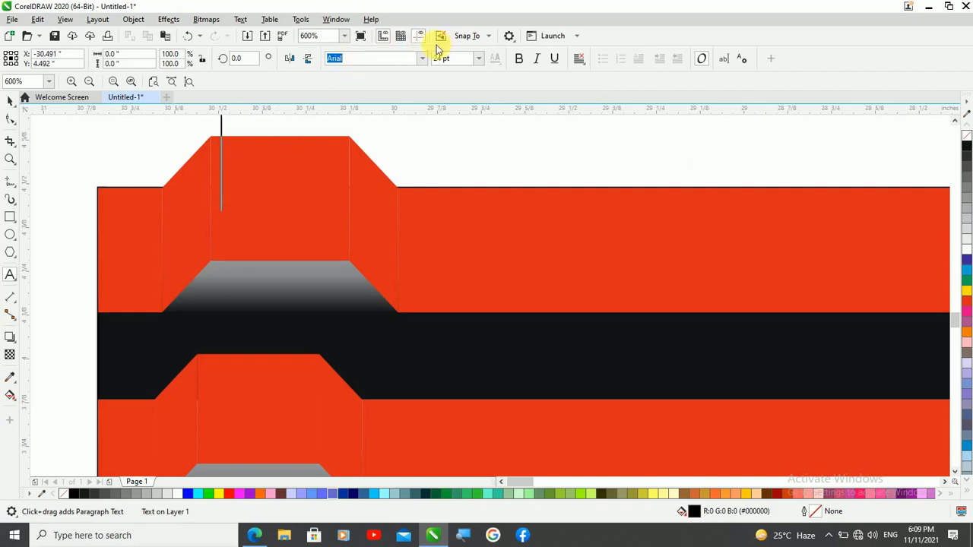
{"action": "left_click", "coordinate": [478, 59]}
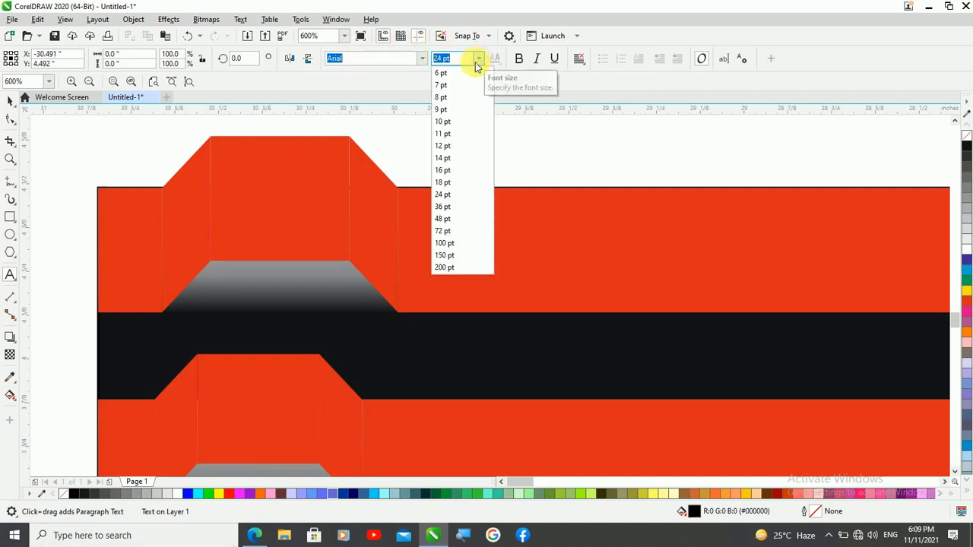
{"action": "left_click", "coordinate": [443, 98]}
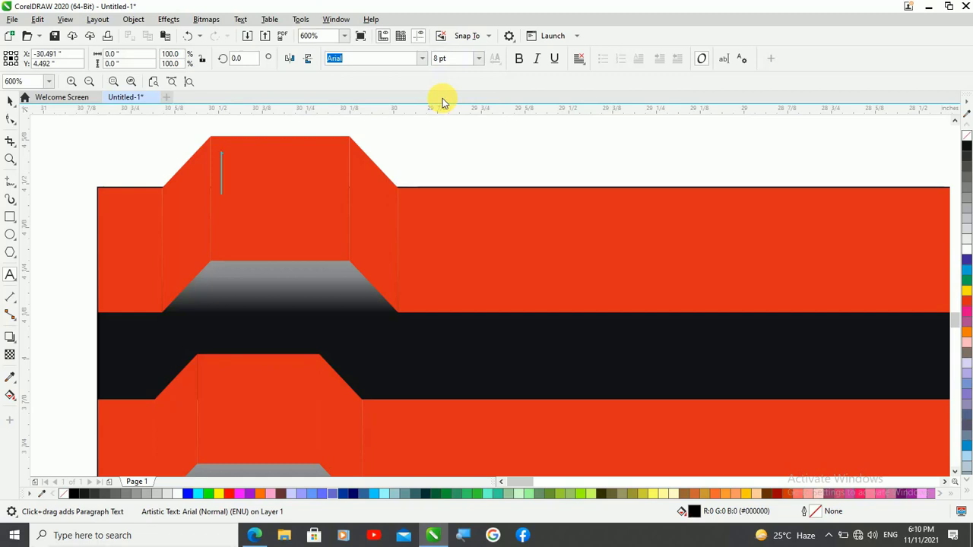
{"action": "type", "text": "SC"}
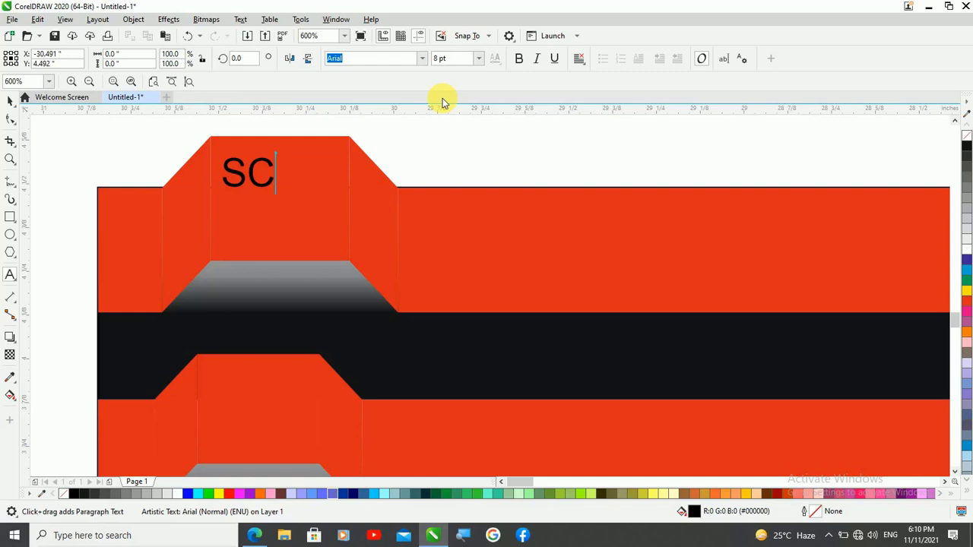
{"action": "type", "text": "D"}
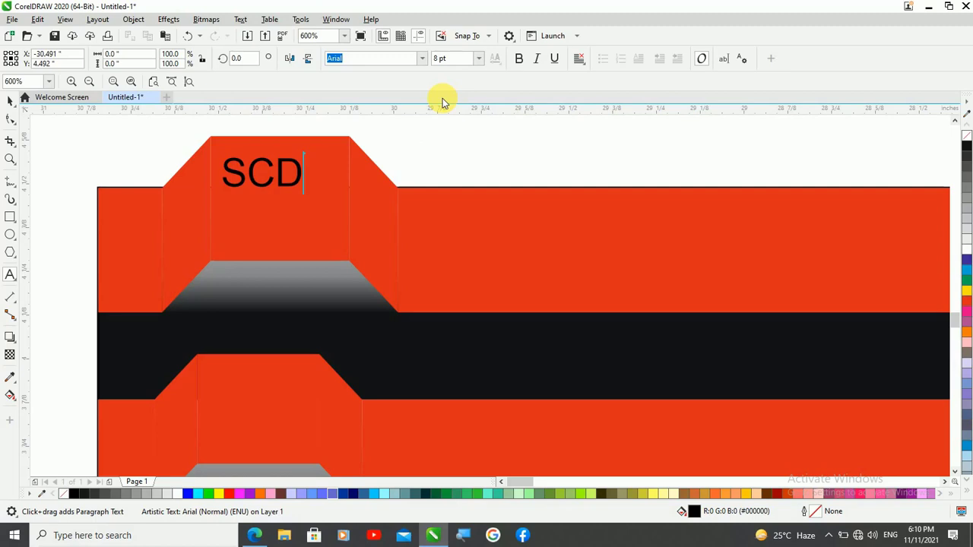
Enlarge the "SCD" text from its center to about 11 pt and set its font to Bookman Old Style
{"action": "left_click", "coordinate": [10, 103]}
{"action": "left_click", "coordinate": [289, 184]}
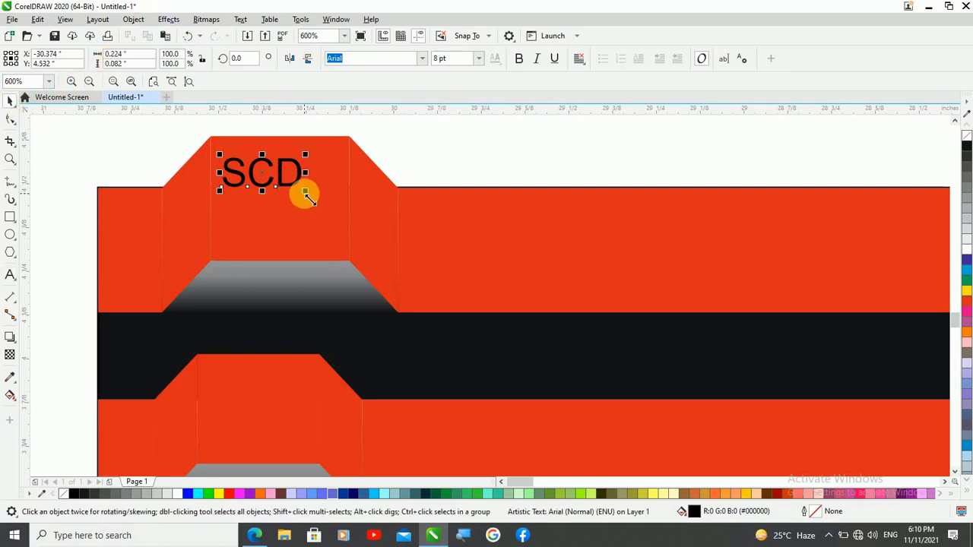
{"action": "mouse_move", "coordinate": [304, 193]}
{"action": "left_mouse_down"}
{"action": "mouse_move", "coordinate": [324, 208]}
{"action": "mouse_move", "coordinate": [319, 202]}
{"action": "left_mouse_up"}
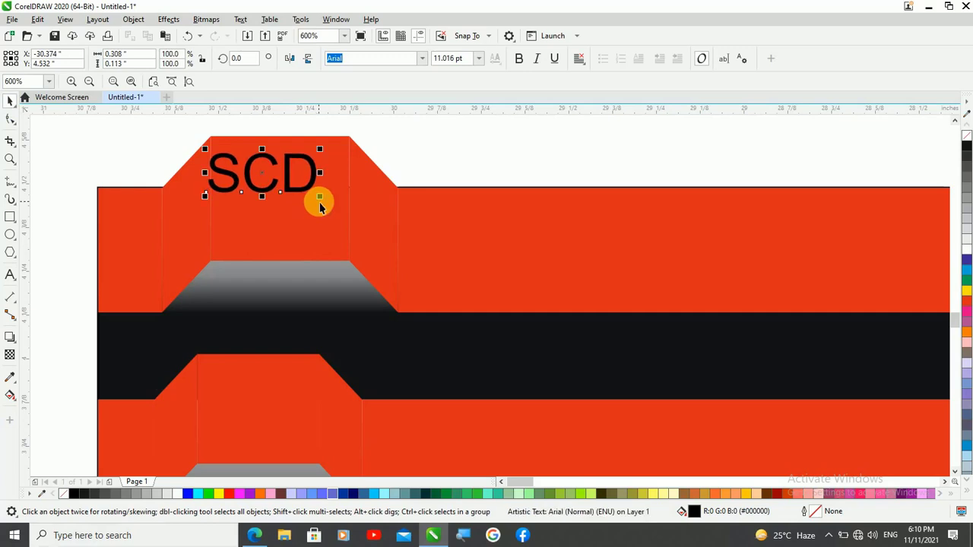
{"action": "left_click", "coordinate": [421, 59]}
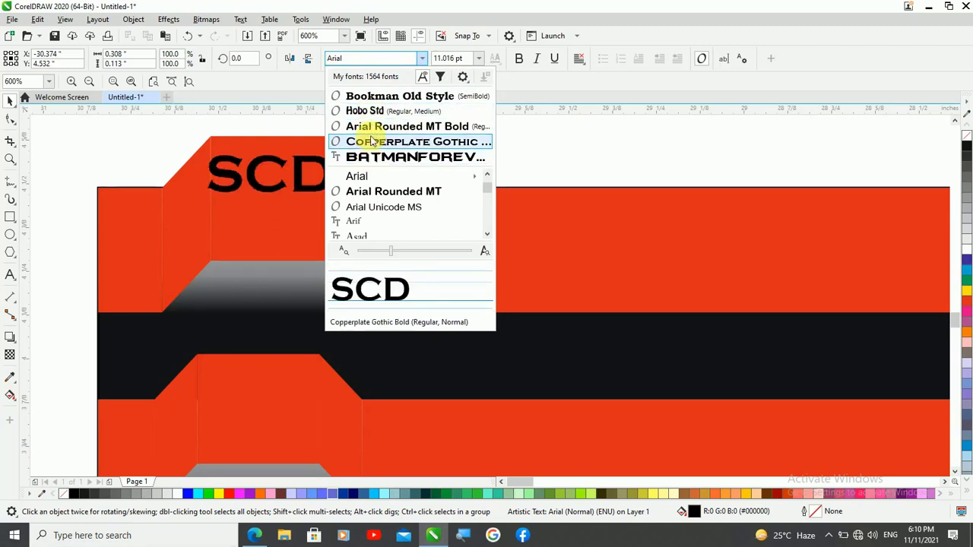
{"action": "left_click", "coordinate": [374, 96]}
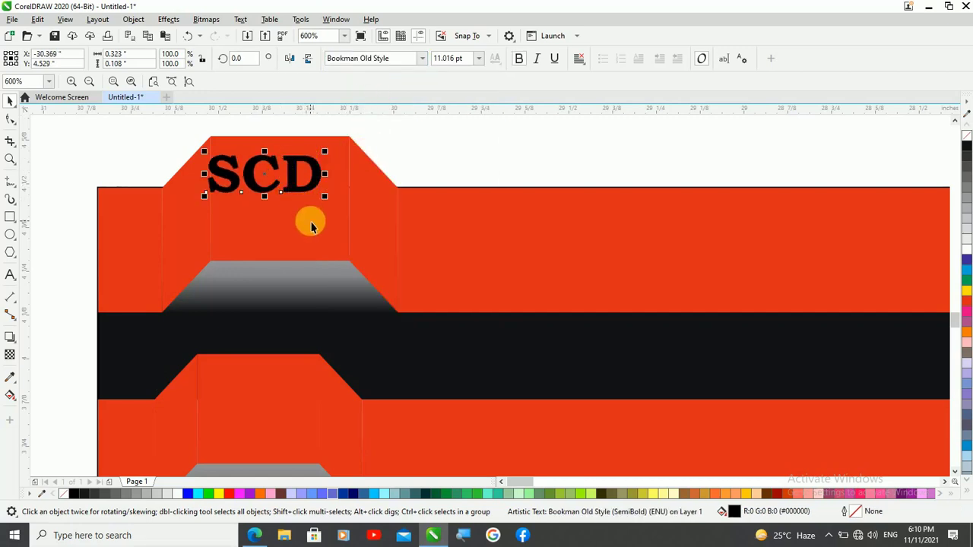
Center the "SCD" text on the tab and place a white copy slightly above a black one as a shadow effect
{"action": "left_click_drag", "start_coordinate": [273, 184], "coordinate": [287, 197]}
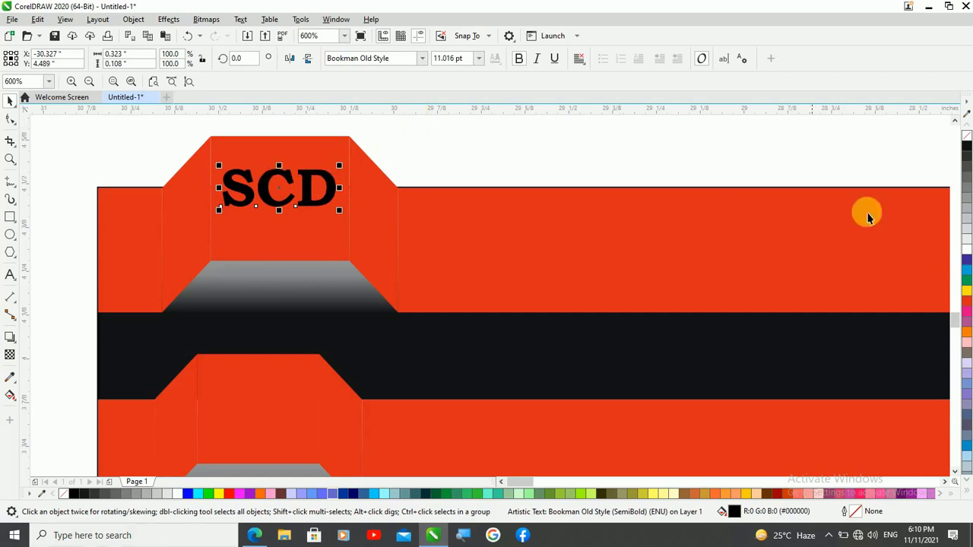
{"action": "left_click", "coordinate": [967, 251]}
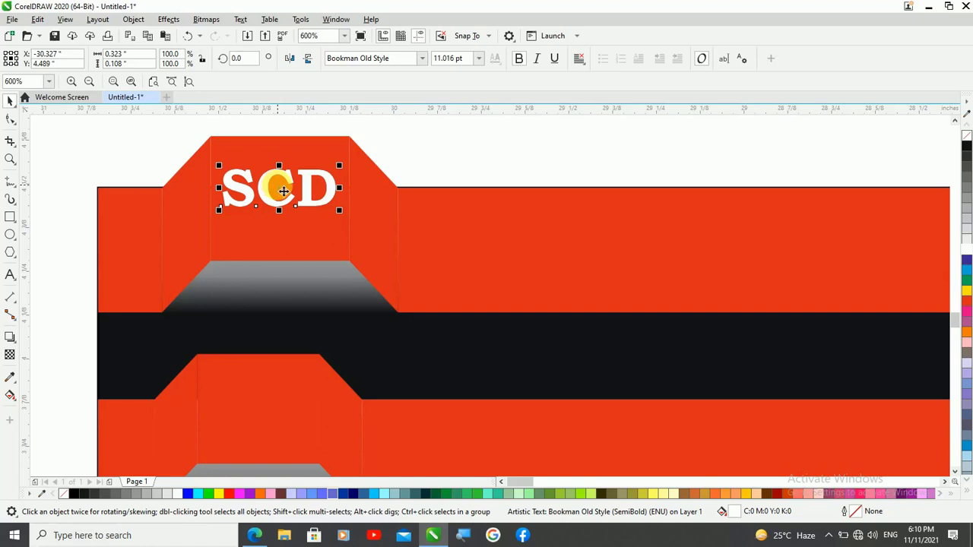
{"action": "left_click", "coordinate": [284, 192]}
{"action": "left_click_drag", "start_coordinate": [277, 184], "coordinate": [277, 180]}
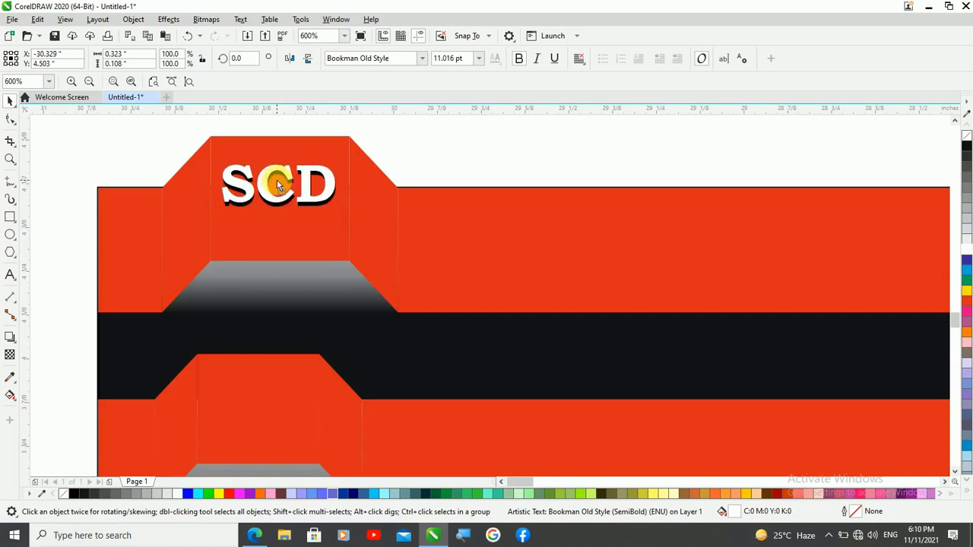
{"action": "left_click", "coordinate": [277, 182]}
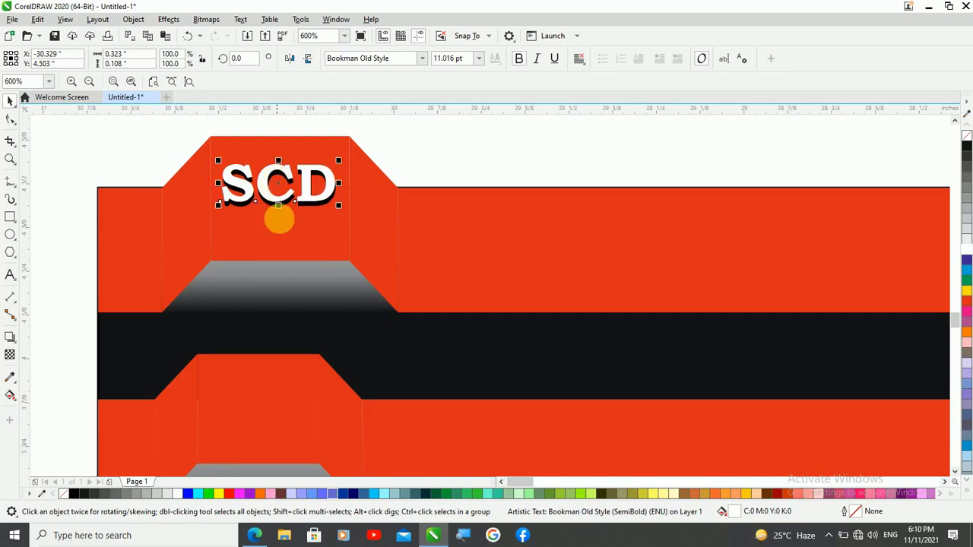
{"action": "scroll", "coordinate": [291, 252], "scroll_direction": "down", "scroll_amount": 1}
{"action": "left_click", "coordinate": [270, 152]}
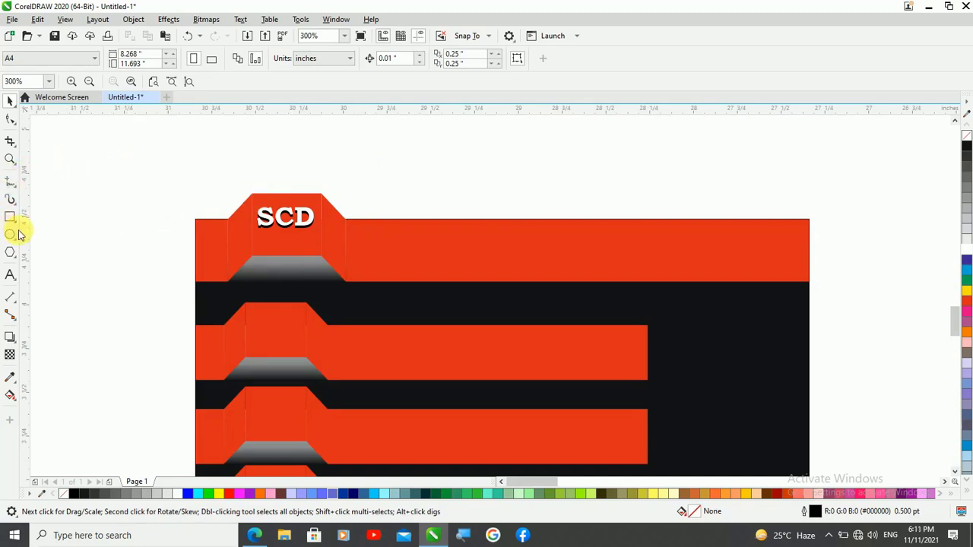
Add the artistic text "SALMAN COMPUTER DEOBAND" in Arial 24 pt on the full-width strip beside its tab
{"action": "left_click", "coordinate": [10, 275]}
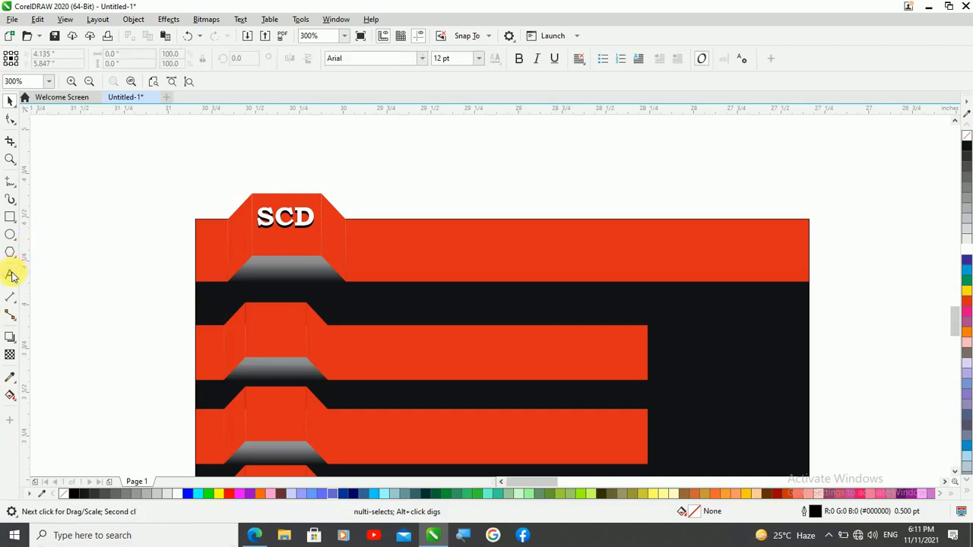
{"action": "left_click", "coordinate": [372, 263]}
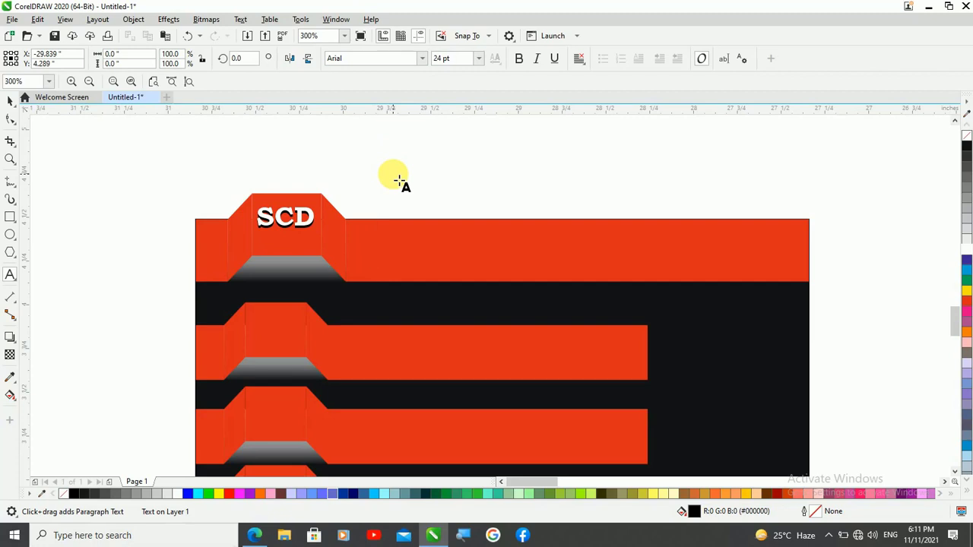
{"action": "type", "text": "SALMAN"}
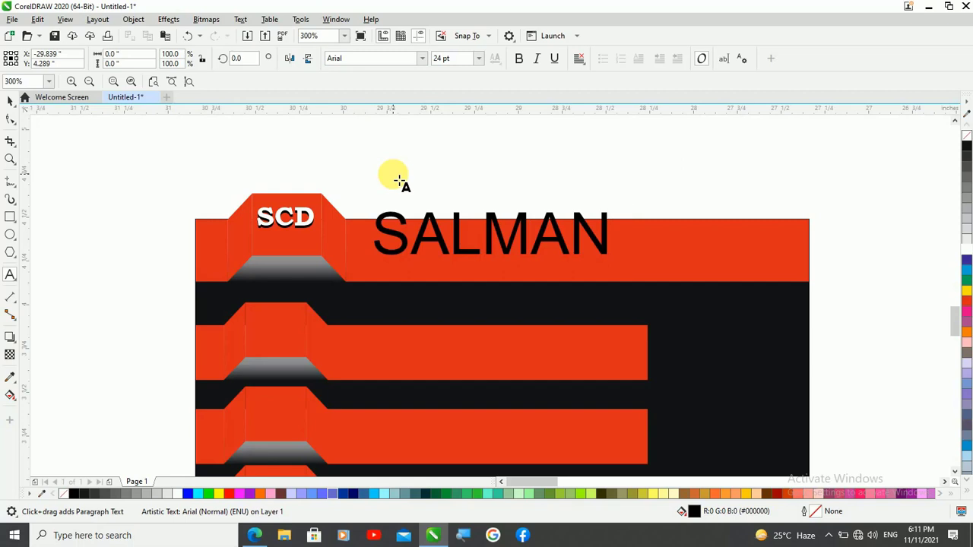
{"action": "type", "text": " COM"}
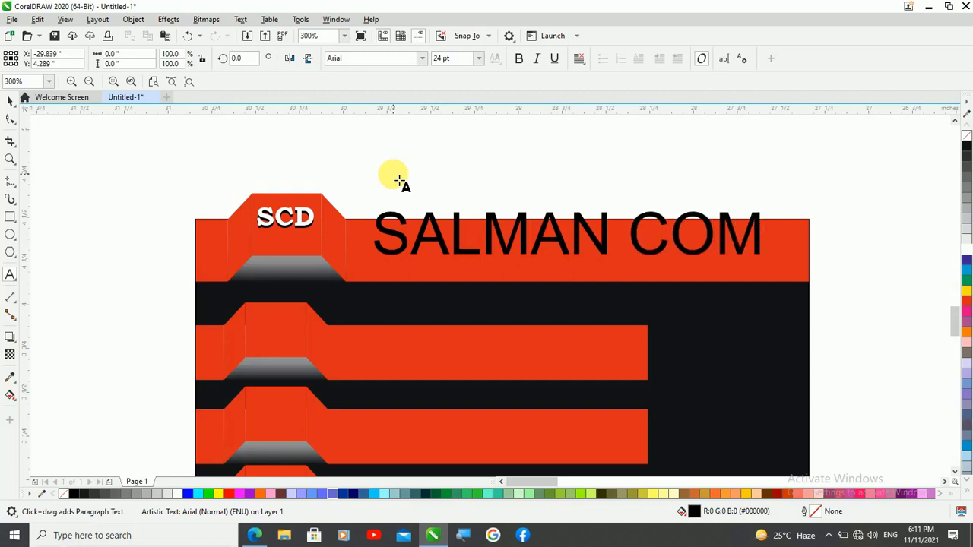
{"action": "type", "text": "PUTER"}
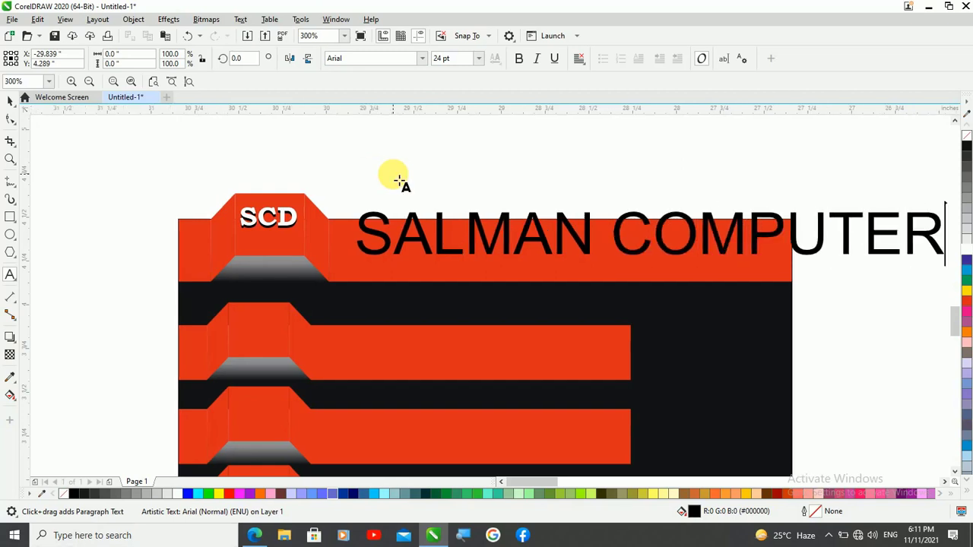
{"action": "type", "text": " DEO BAN"}
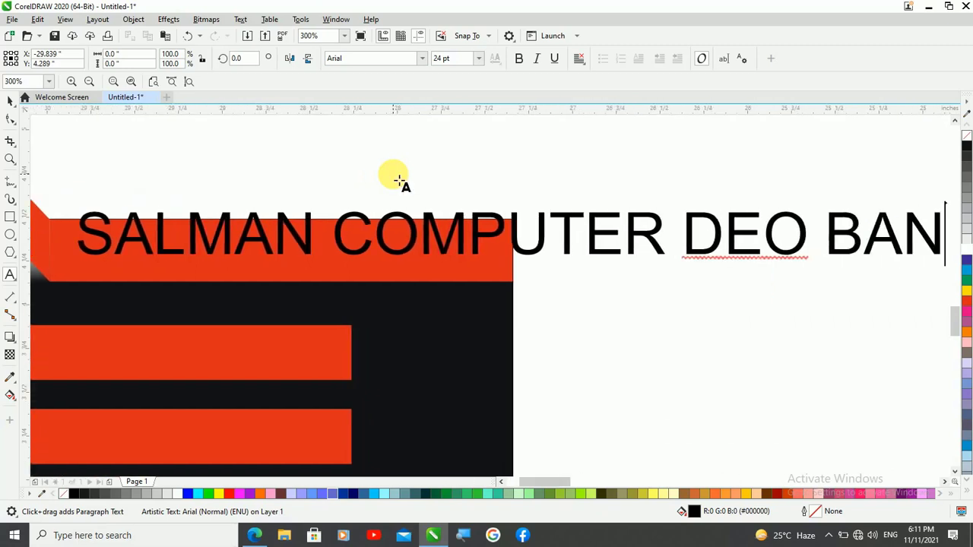
{"action": "key", "text": "BackSpace"}
{"action": "key", "text": "BackSpace"}
{"action": "key", "text": "BackSpace"}
{"action": "key", "text": "BackSpace"}
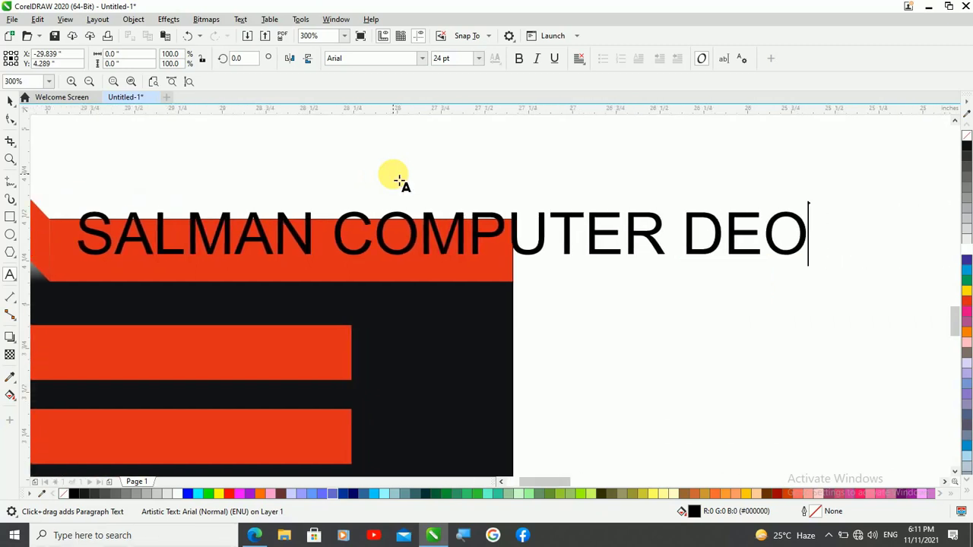
{"action": "type", "text": "B"}
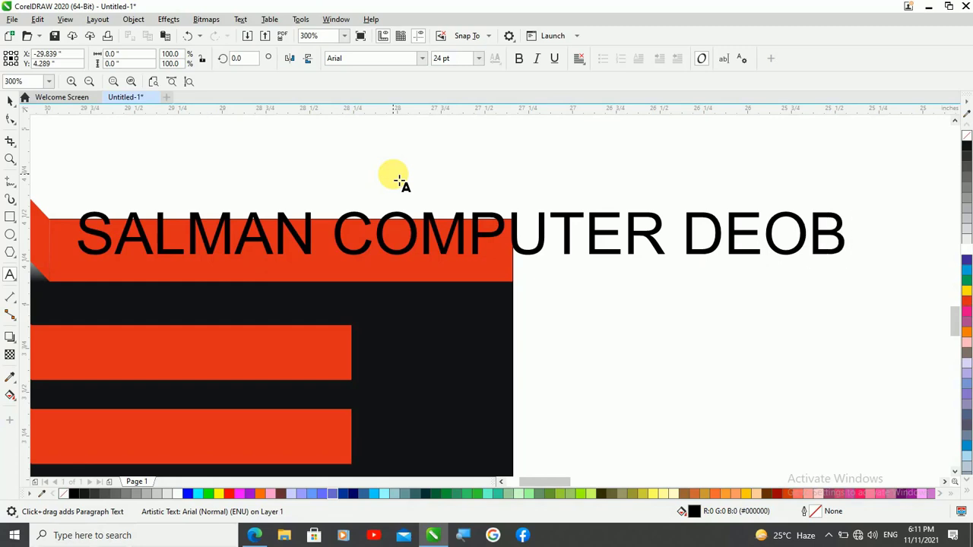
{"action": "type", "text": "AND"}
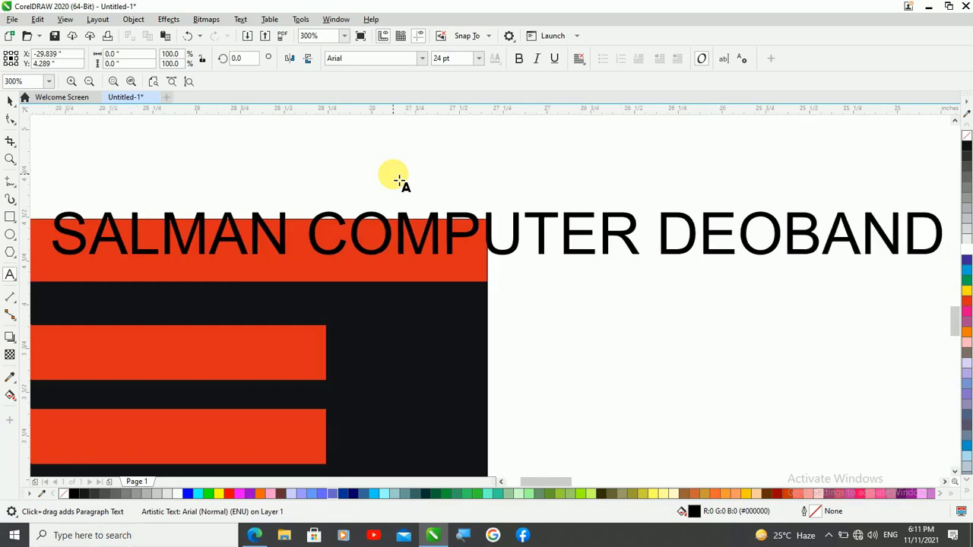
{"action": "key", "text": "Escape"}
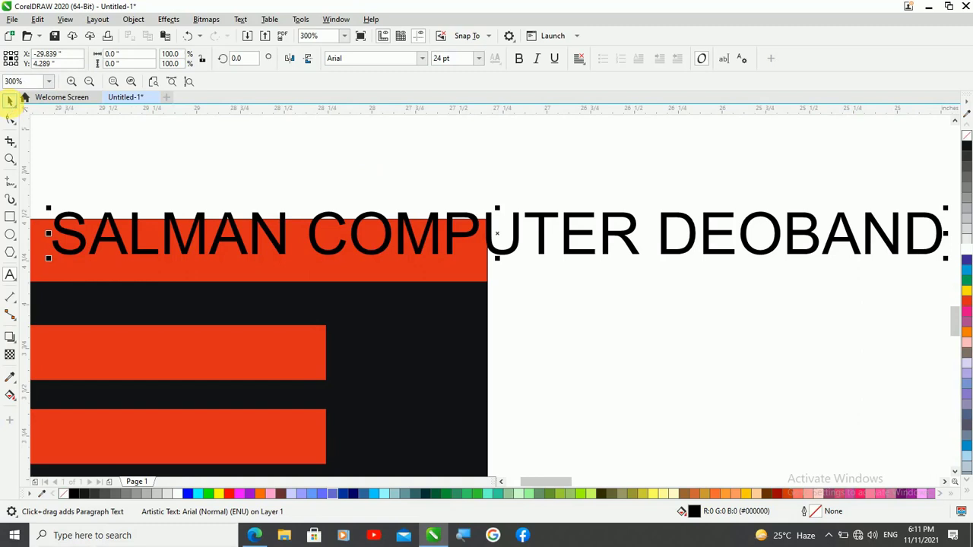
Shrink the "SALMAN COMPUTER DEOBAND" text to about 10 pt and position it on the full-width strip beside the tab
{"action": "left_click", "coordinate": [9, 101]}
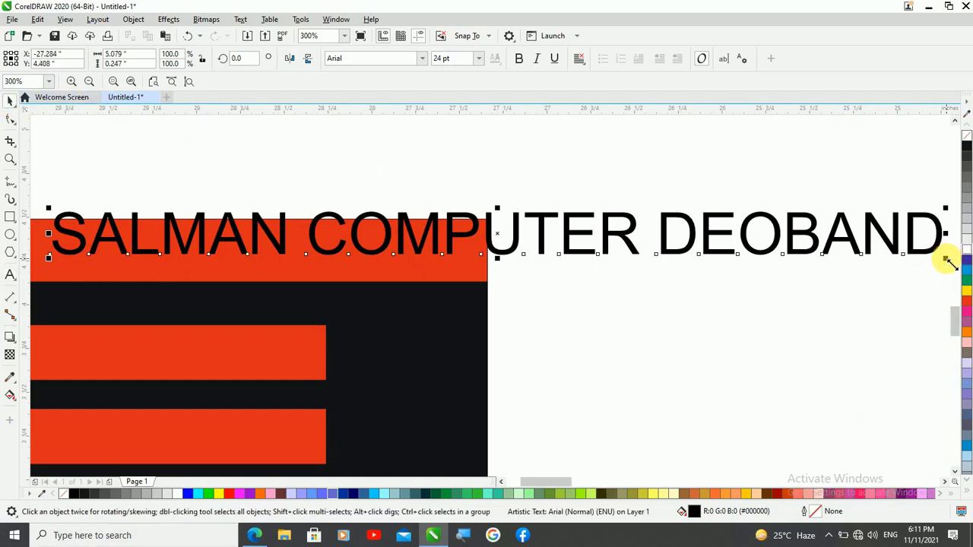
{"action": "left_click_drag", "start_coordinate": [946, 260], "coordinate": [777, 272]}
{"action": "scroll", "coordinate": [946, 285], "scroll_direction": "down", "scroll_amount": 2}
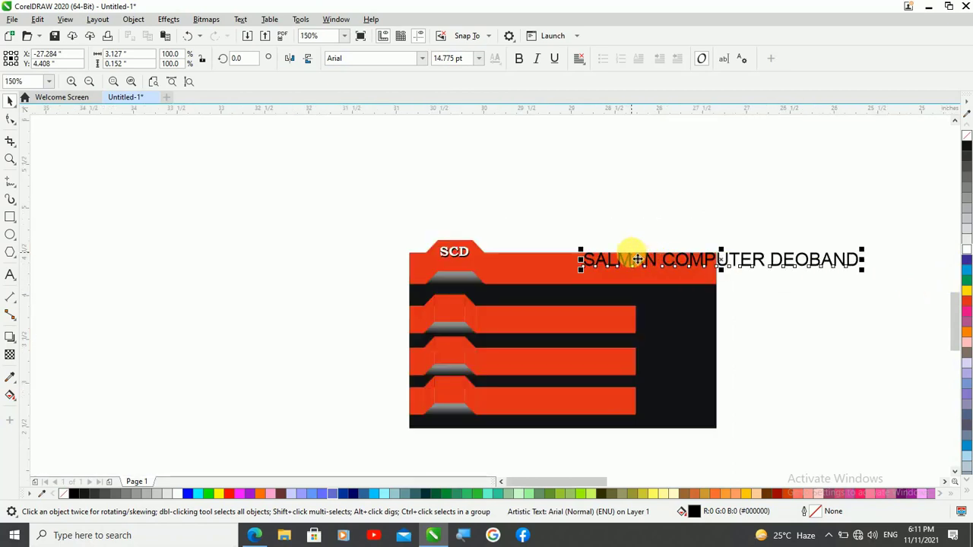
{"action": "left_click_drag", "start_coordinate": [700, 260], "coordinate": [610, 269]}
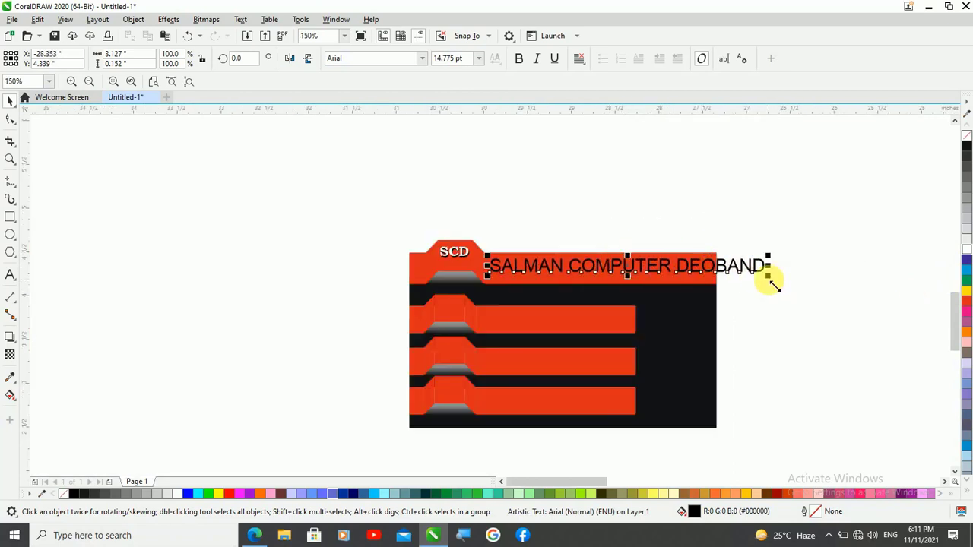
{"action": "left_click_drag", "start_coordinate": [773, 283], "coordinate": [731, 291]}
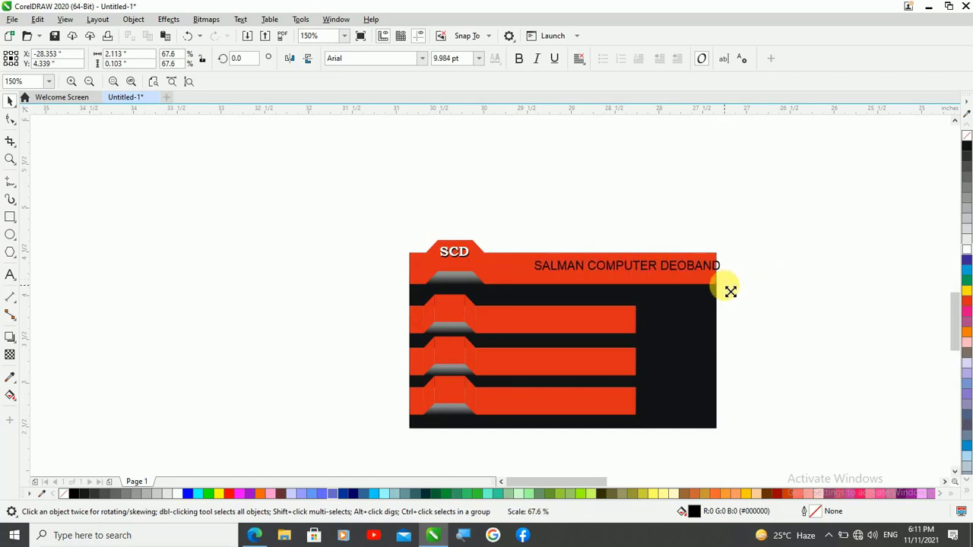
{"action": "left_click_drag", "start_coordinate": [631, 266], "coordinate": [608, 273]}
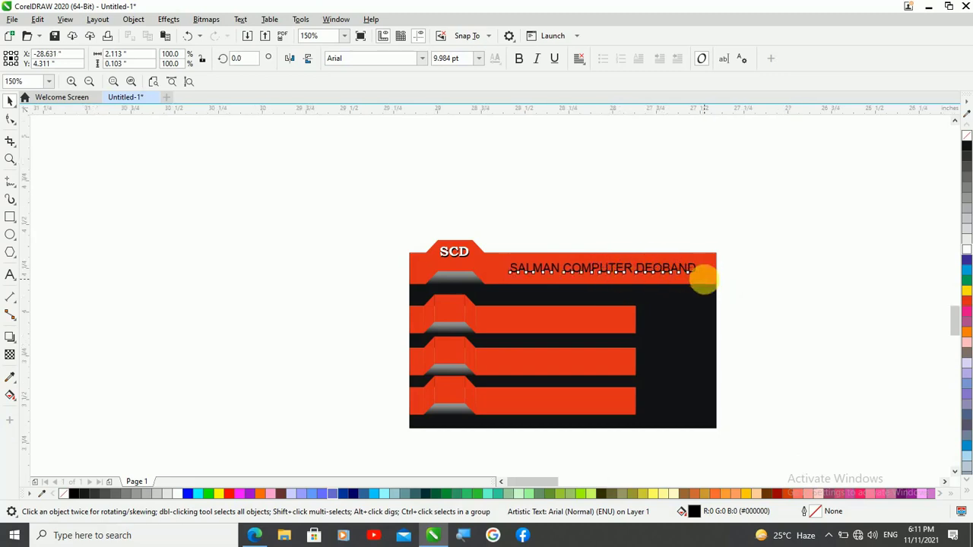
Make the "SALMAN COMPUTER DEOBAND" text bold and enlarge it from its center to about 10.9 pt
{"action": "scroll", "coordinate": [702, 279], "scroll_direction": "up", "scroll_amount": 1}
{"action": "left_click", "coordinate": [518, 59]}
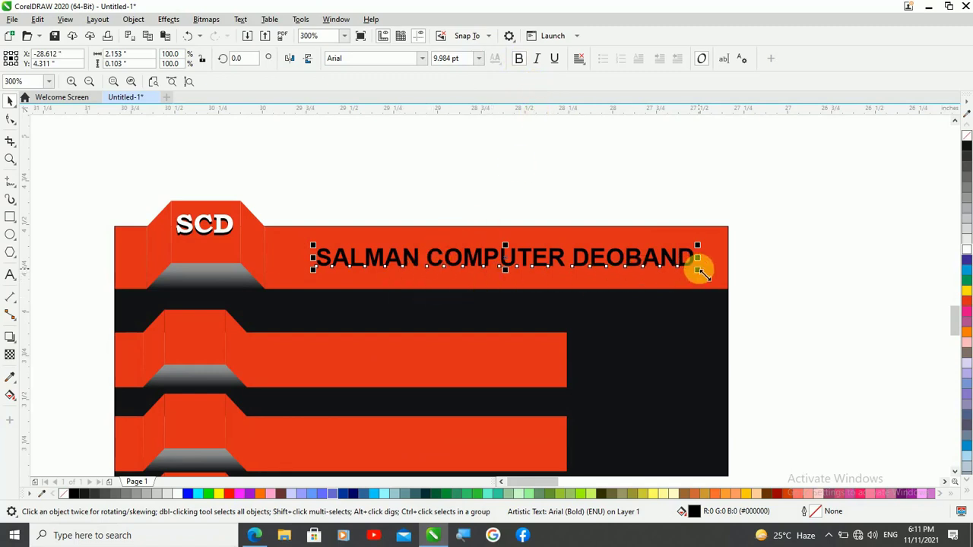
{"action": "left_click_drag", "start_coordinate": [703, 275], "coordinate": [714, 279]}
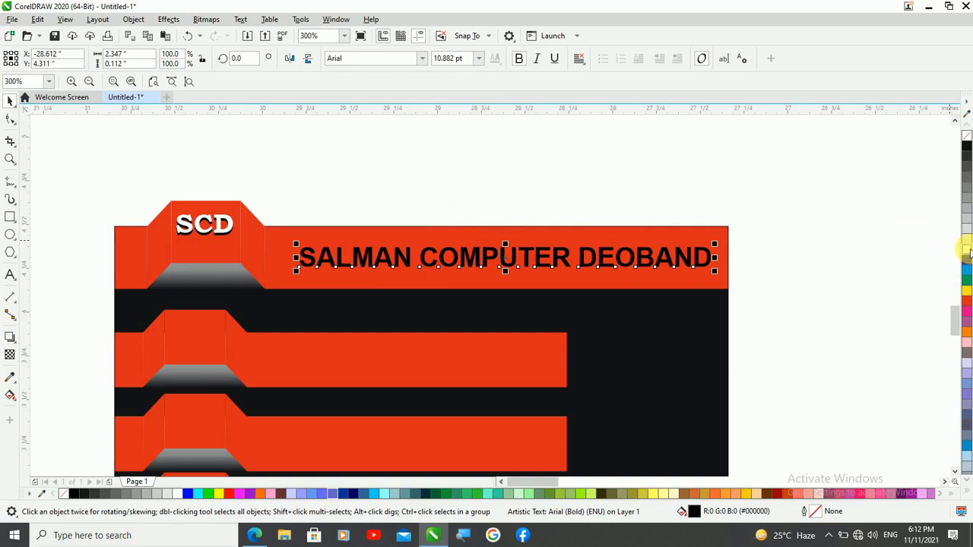
Give the "SALMAN COMPUTER DEOBAND" text a white copy offset slightly up and left over a black shadow copy
{"action": "left_click", "coordinate": [967, 249]}
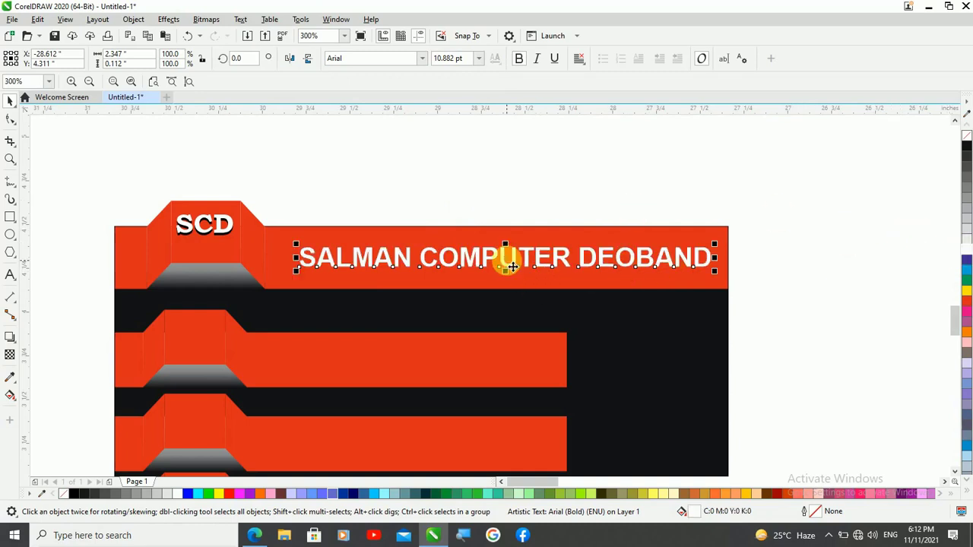
{"action": "double_click", "coordinate": [506, 260]}
{"action": "key", "text": "Left"}
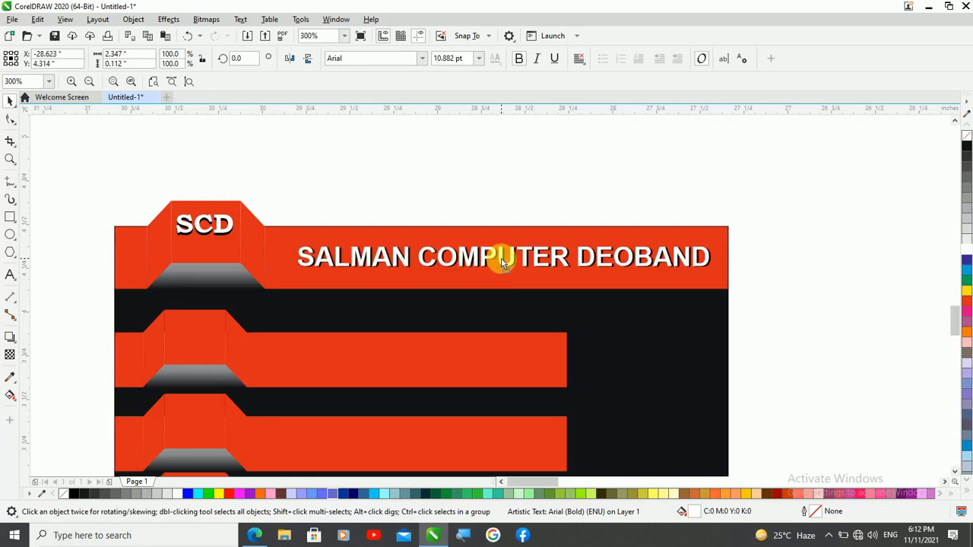
{"action": "key", "text": "Up"}
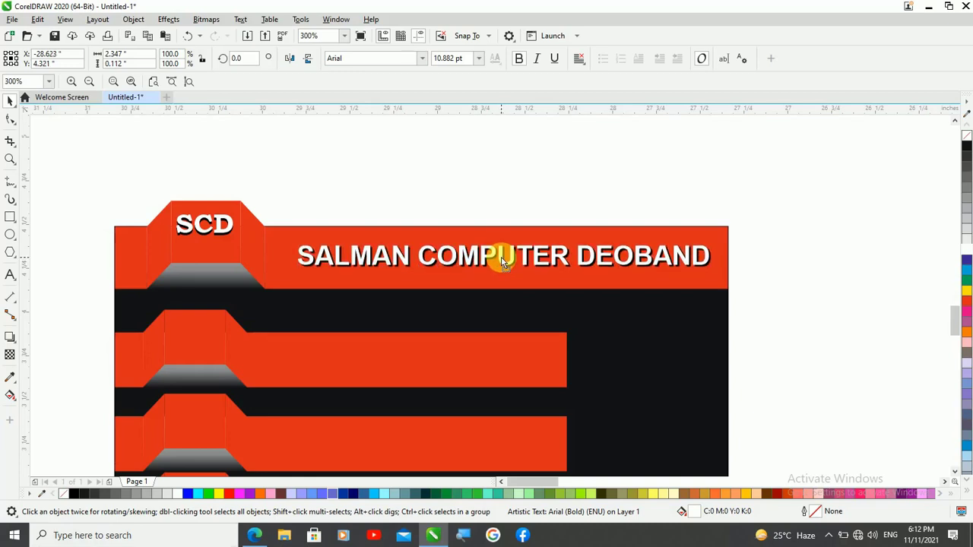
{"action": "key", "text": "Left"}
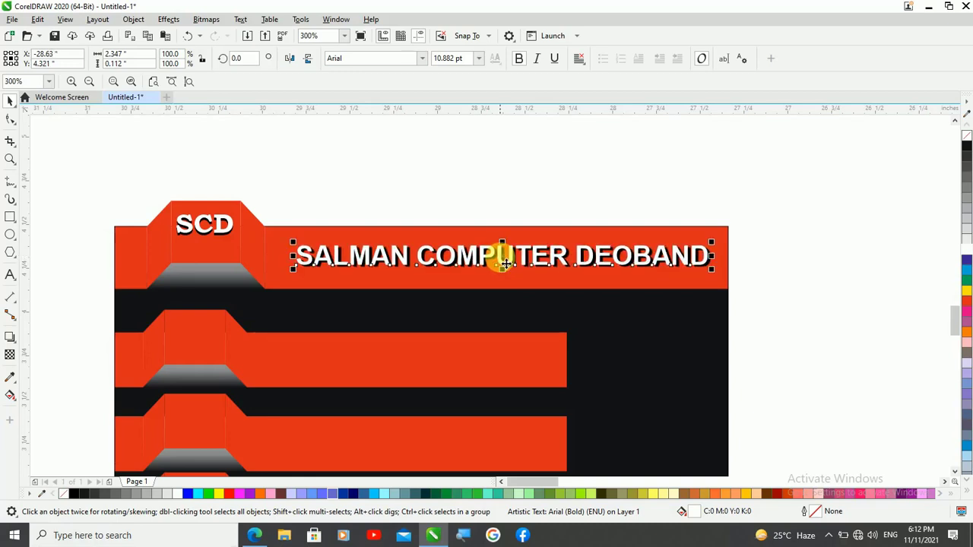
{"action": "left_click", "coordinate": [411, 167]}
{"action": "scroll", "coordinate": [411, 167], "scroll_direction": "down", "scroll_amount": 2}
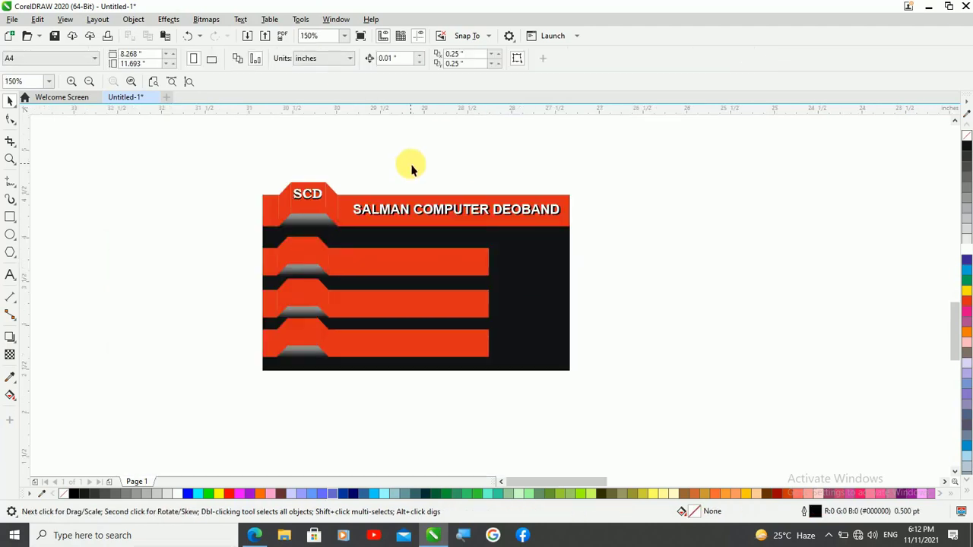
Fill the long section of the uppermost shorter strip with dark green (C88 M11 Y100 K51)
{"action": "scroll", "coordinate": [271, 299], "scroll_direction": "up", "scroll_amount": 1}
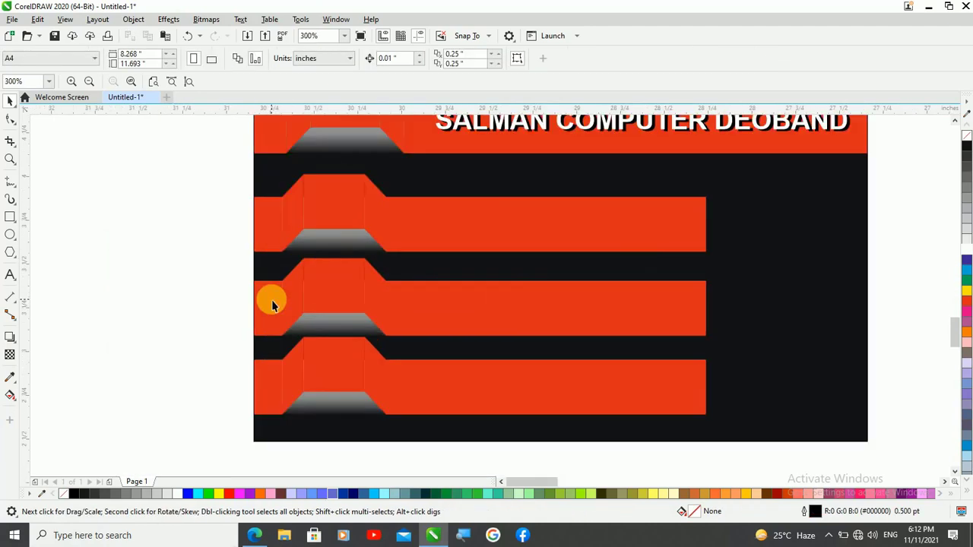
{"action": "scroll", "coordinate": [271, 299], "scroll_direction": "down", "scroll_amount": 1}
{"action": "left_click", "coordinate": [456, 258]}
{"action": "left_click", "coordinate": [648, 327]}
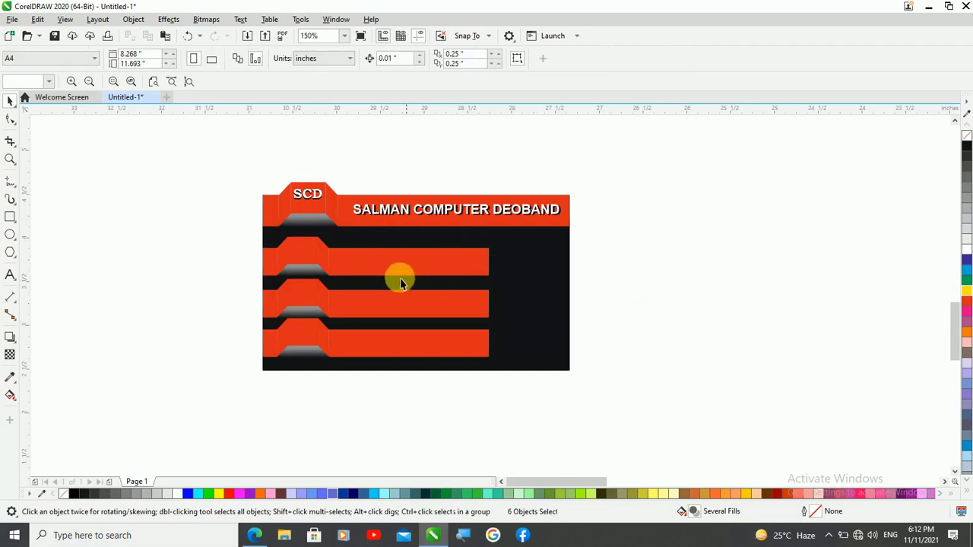
{"action": "left_click", "coordinate": [390, 265]}
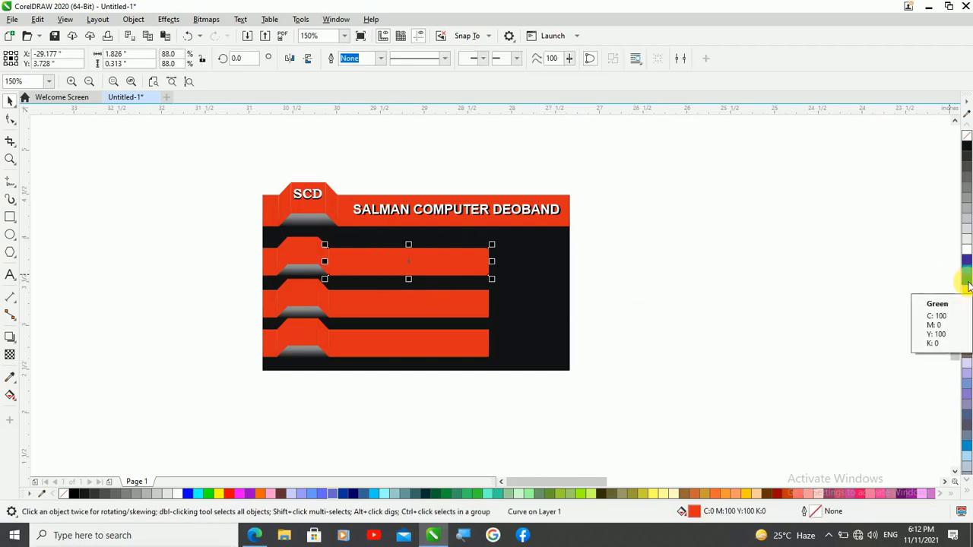
{"action": "left_click_drag", "start_coordinate": [965, 282], "coordinate": [949, 309]}
{"action": "left_click", "coordinate": [949, 310]}
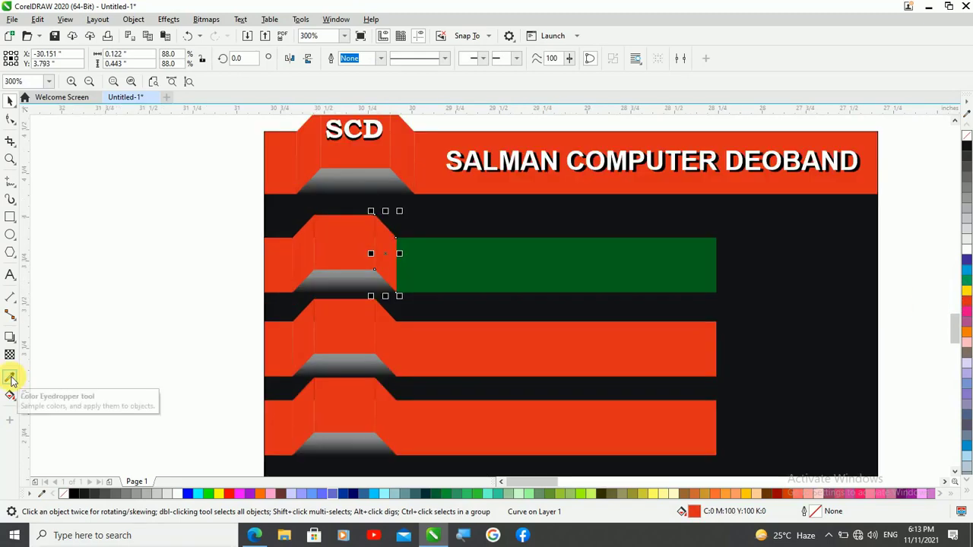
Copy the dark green of the uppermost shorter strip's long section onto its tab, both slanted sides and short end piece
{"action": "left_click", "coordinate": [11, 378]}
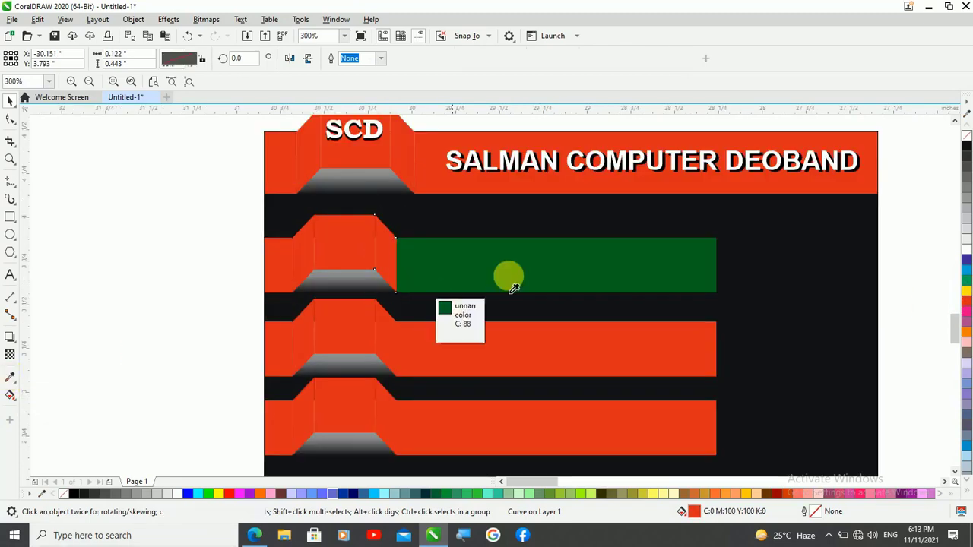
{"action": "left_click", "coordinate": [567, 270]}
{"action": "left_click", "coordinate": [384, 254]}
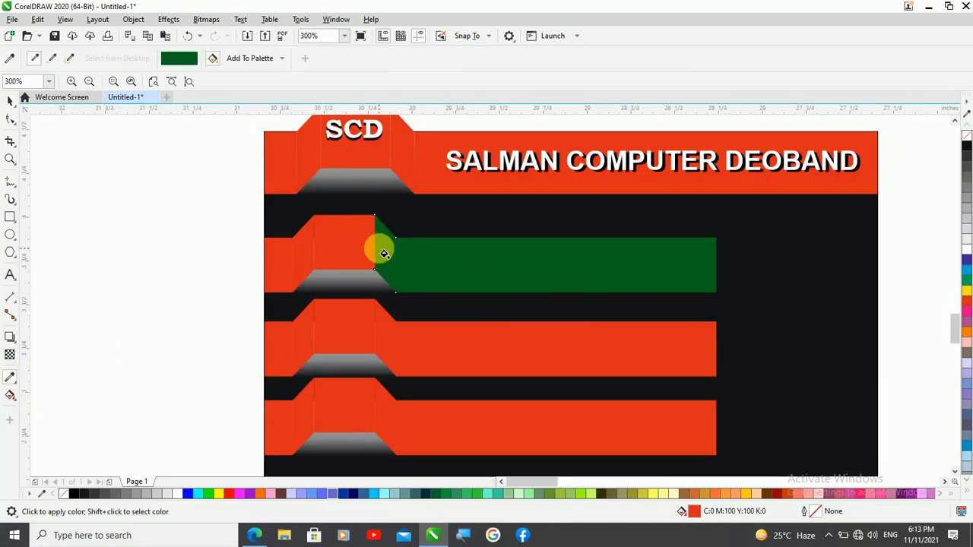
{"action": "left_click", "coordinate": [355, 260]}
{"action": "left_click", "coordinate": [291, 256]}
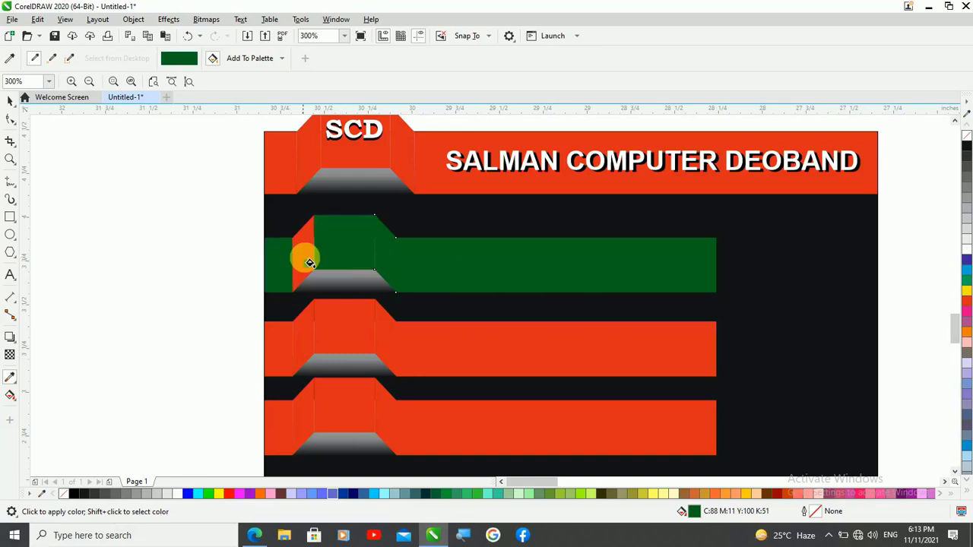
{"action": "scroll", "coordinate": [430, 245], "scroll_direction": "down", "scroll_amount": 1}
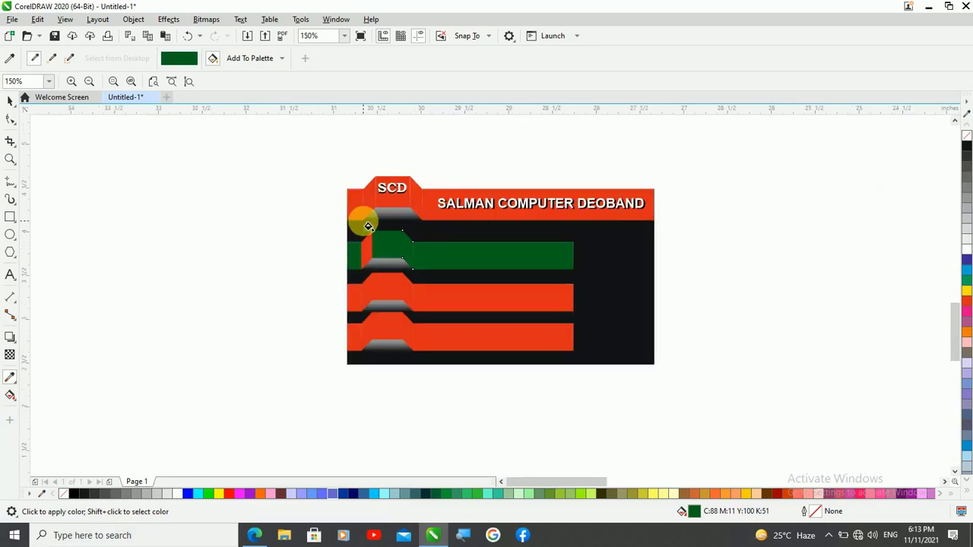
{"action": "scroll", "coordinate": [359, 238], "scroll_direction": "up", "scroll_amount": 1}
{"action": "left_click", "coordinate": [369, 255]}
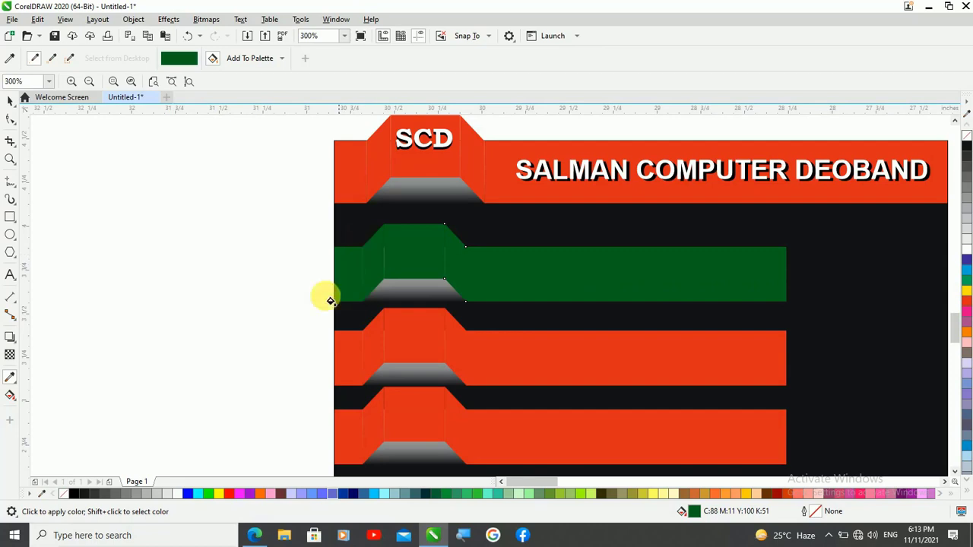
{"action": "scroll", "coordinate": [251, 247], "scroll_direction": "down", "scroll_amount": 1}
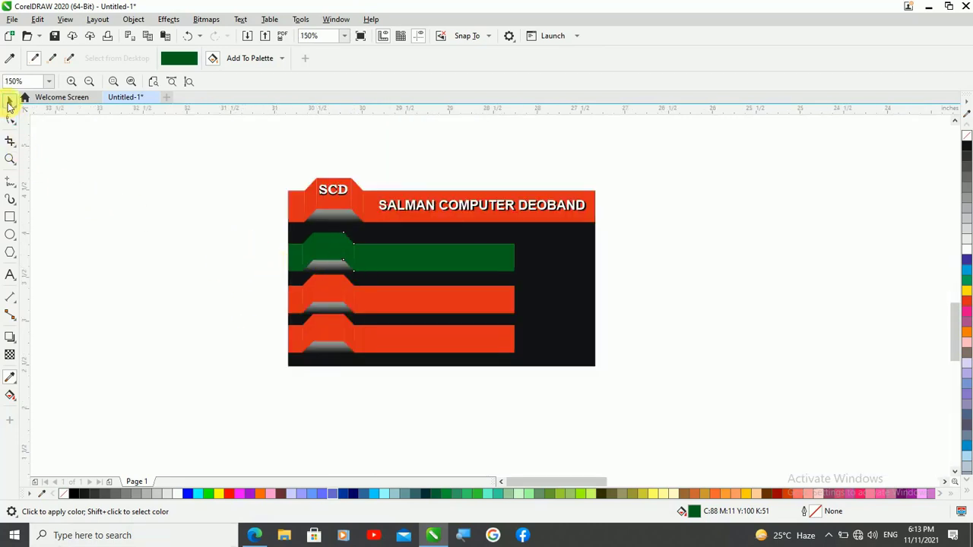
Ungroup the middle shorter strip and fill its long section with dark yellow (C6 M5 Y97 K14)
{"action": "left_click", "coordinate": [9, 104]}
{"action": "left_click", "coordinate": [370, 303]}
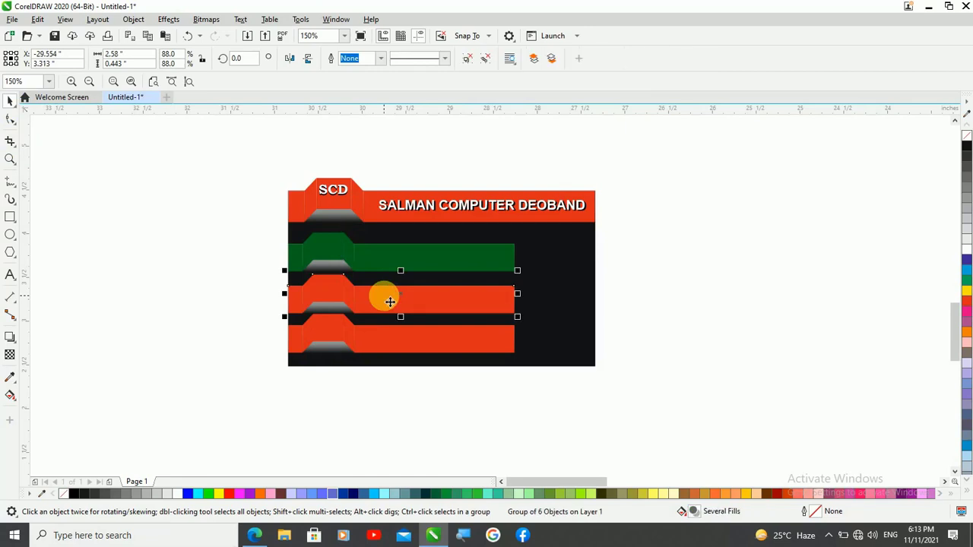
{"action": "key", "text": "ctrl+u"}
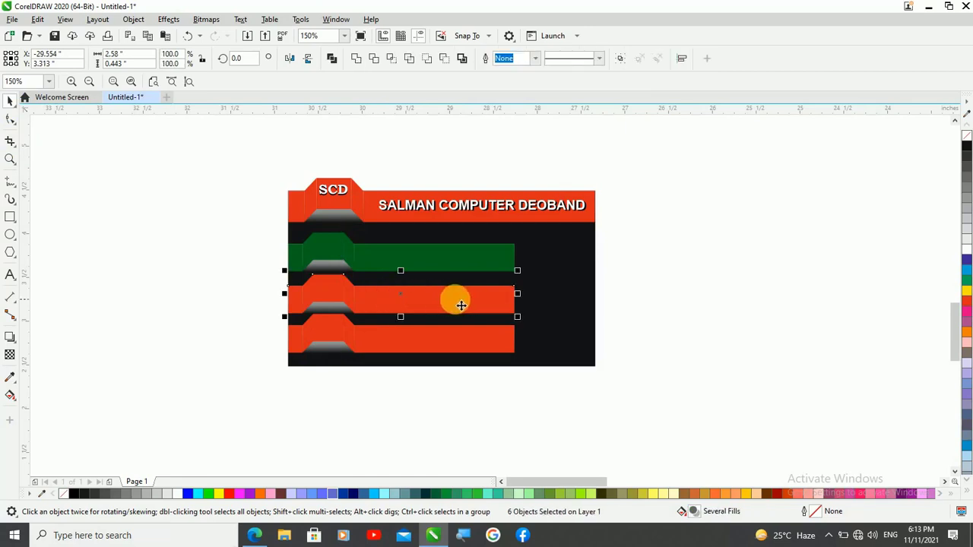
{"action": "left_click", "coordinate": [728, 284]}
{"action": "left_click", "coordinate": [463, 304]}
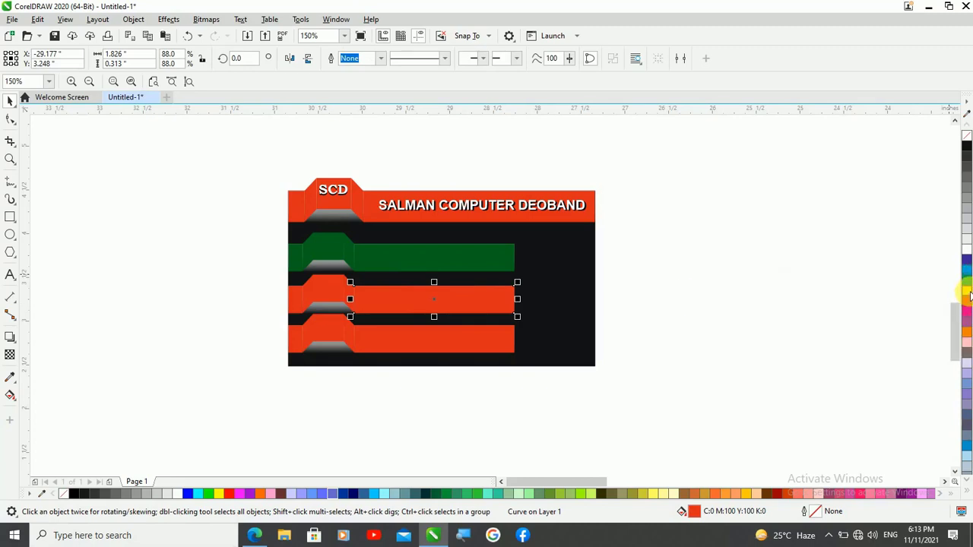
{"action": "left_click_drag", "start_coordinate": [970, 296], "coordinate": [958, 323]}
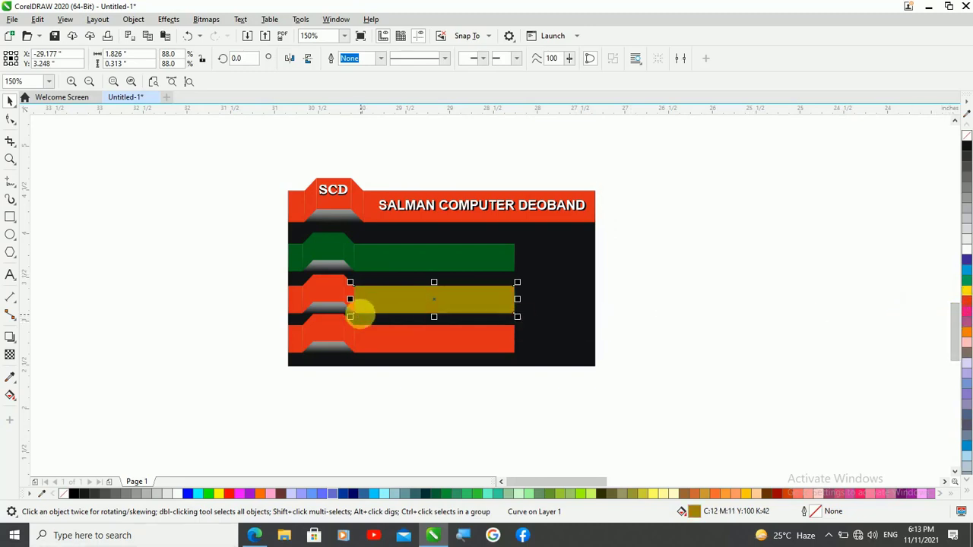
{"action": "left_click", "coordinate": [968, 293]}
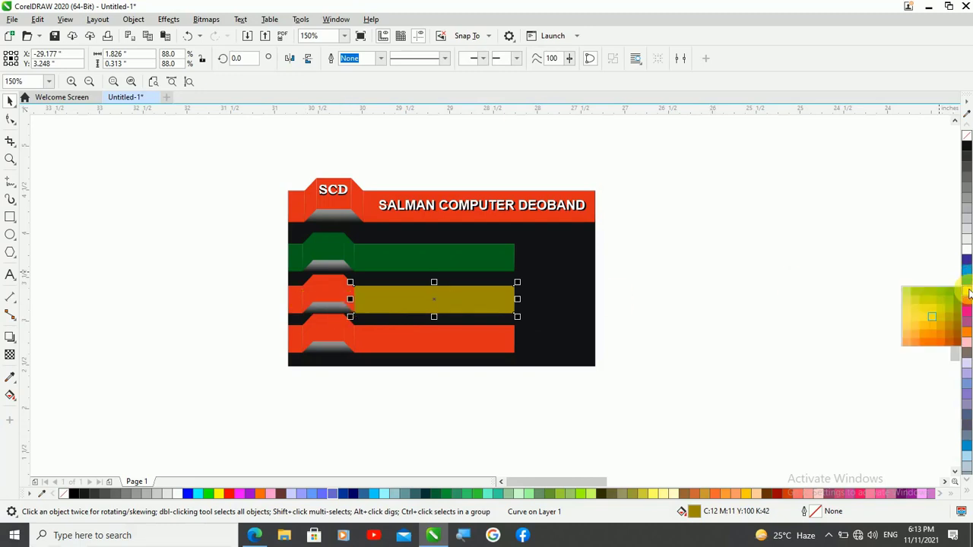
{"action": "left_click", "coordinate": [932, 321]}
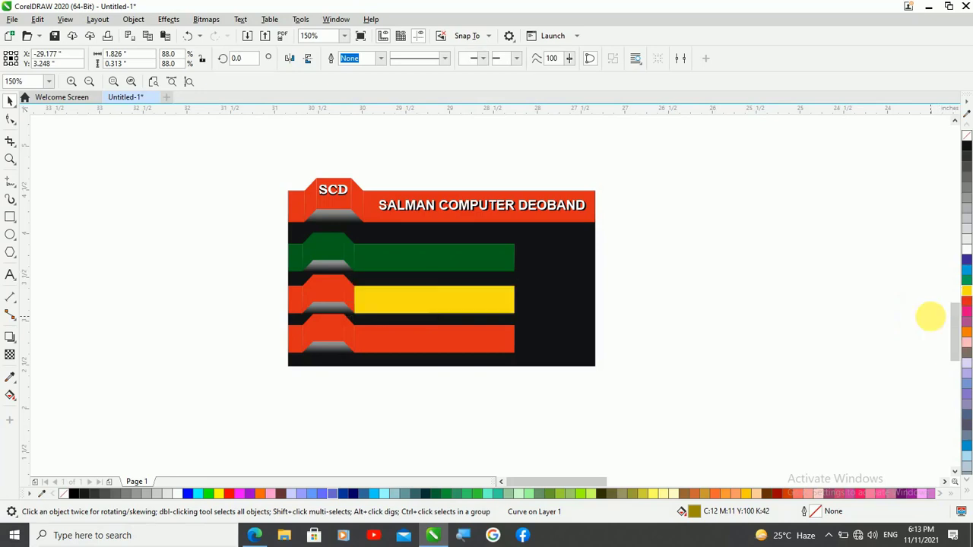
{"action": "left_click", "coordinate": [968, 296]}
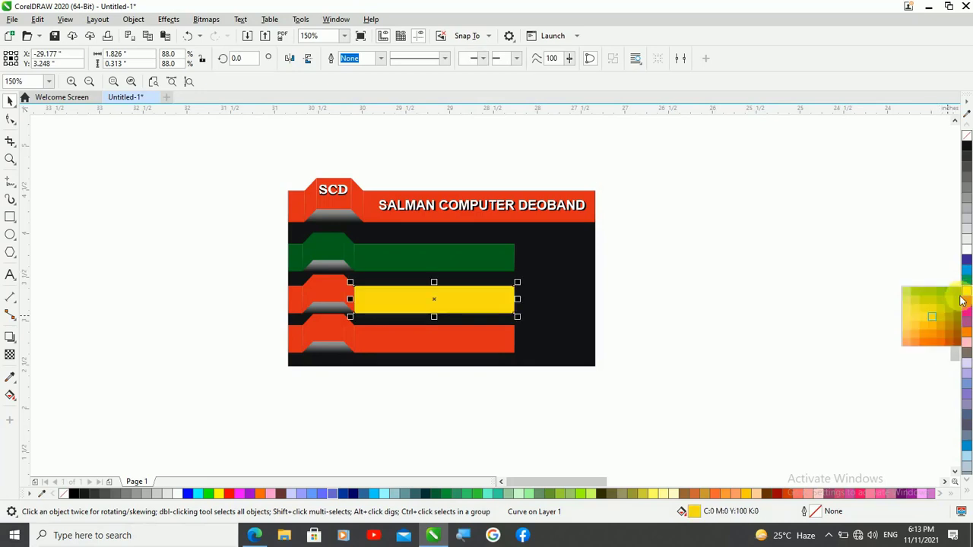
{"action": "left_click", "coordinate": [940, 320]}
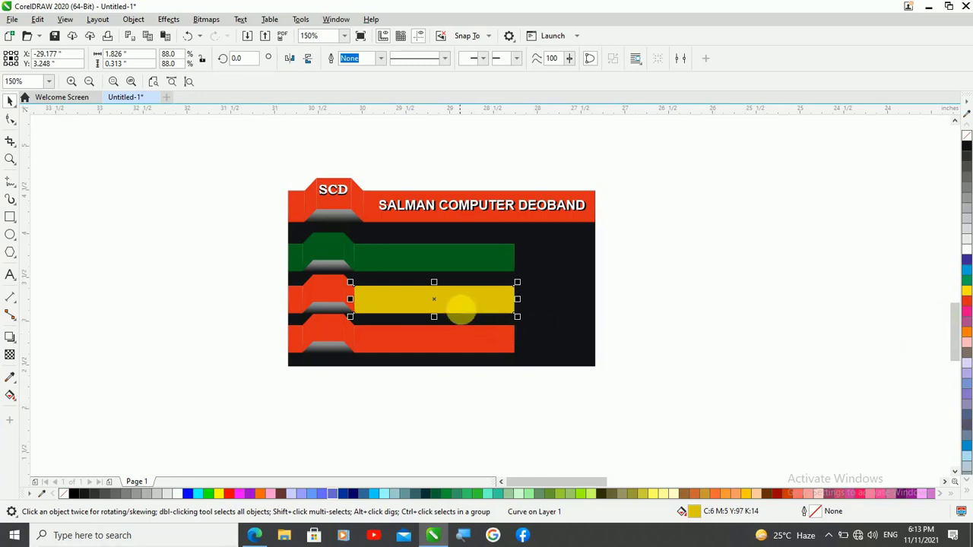
Sample the dark yellow from the middle strip's long section and apply it to the strip's remaining red sections
{"action": "left_click", "coordinate": [10, 377]}
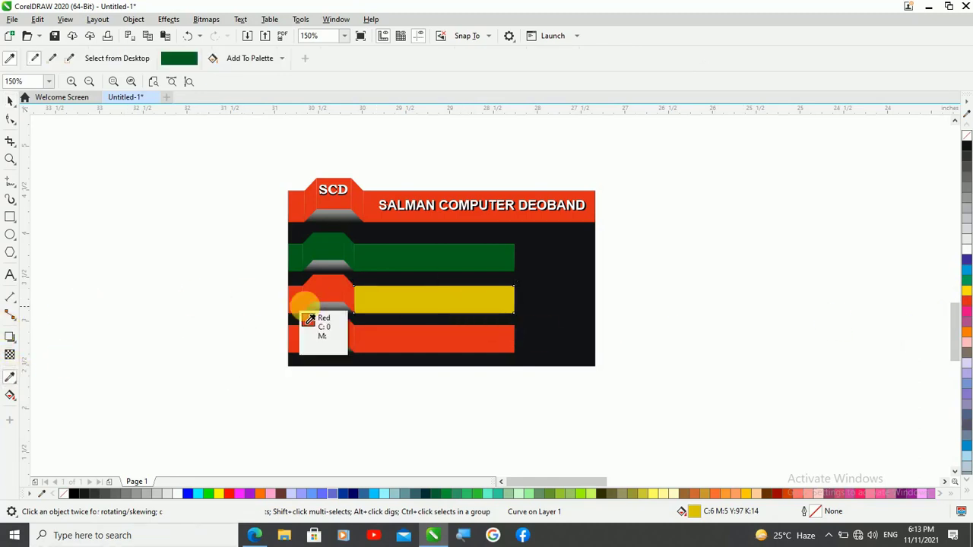
{"action": "left_click", "coordinate": [378, 309]}
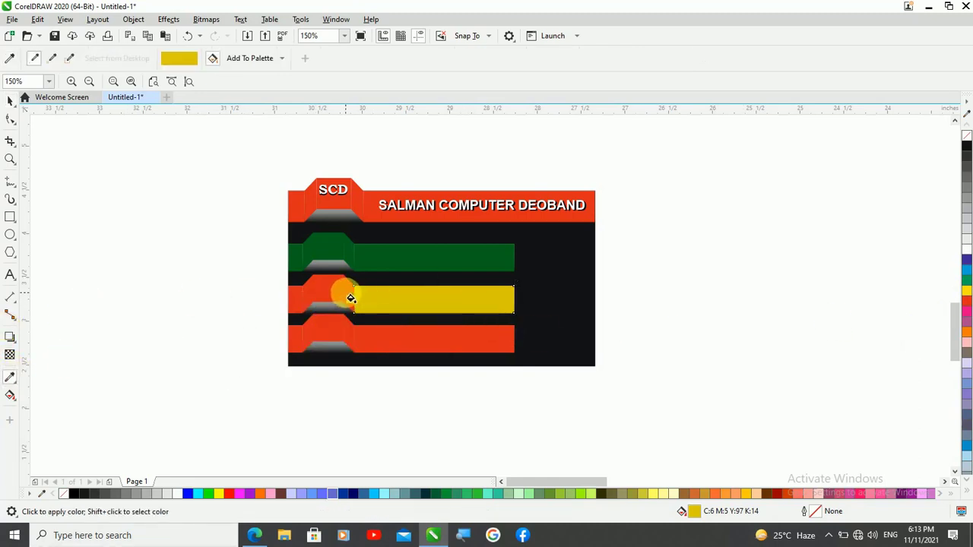
{"action": "left_click", "coordinate": [329, 291]}
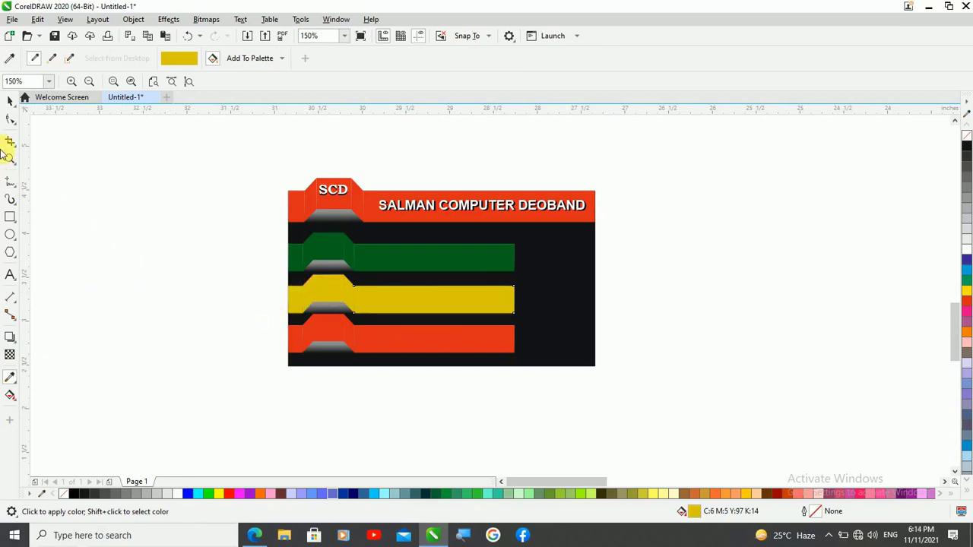
Ungroup the lowest strip and fill its long section with blue (C87 M38 Y8 K19)
{"action": "left_click", "coordinate": [10, 100]}
{"action": "left_click", "coordinate": [476, 342]}
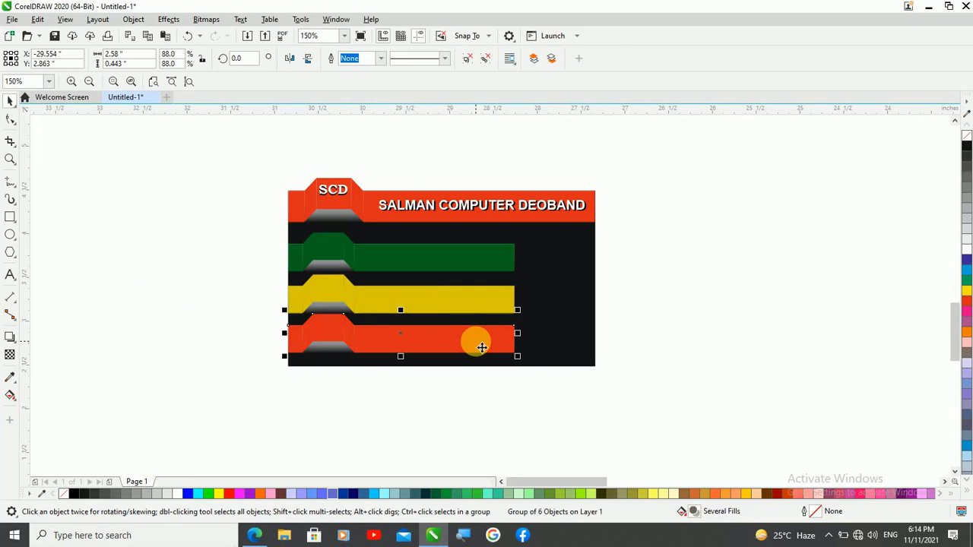
{"action": "key", "text": "ctrl+u"}
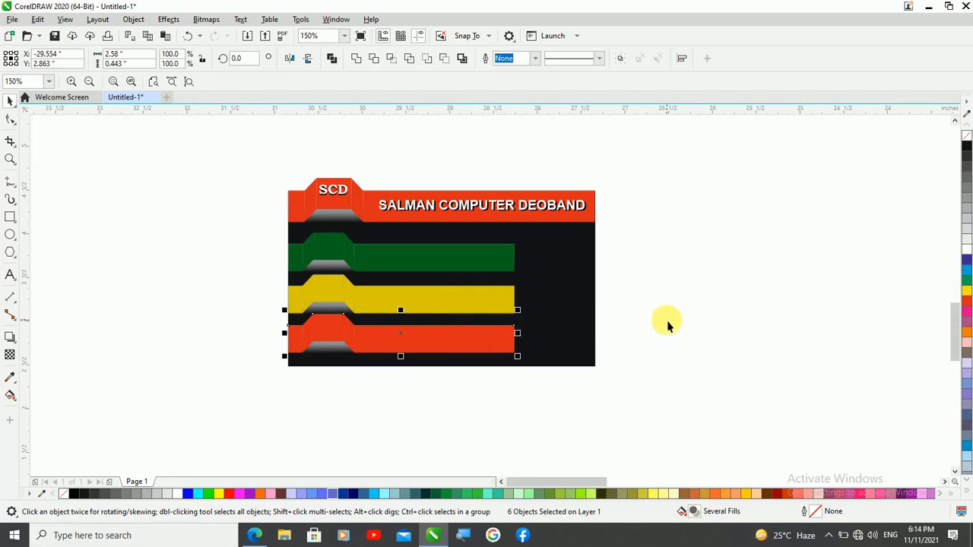
{"action": "left_click", "coordinate": [509, 338]}
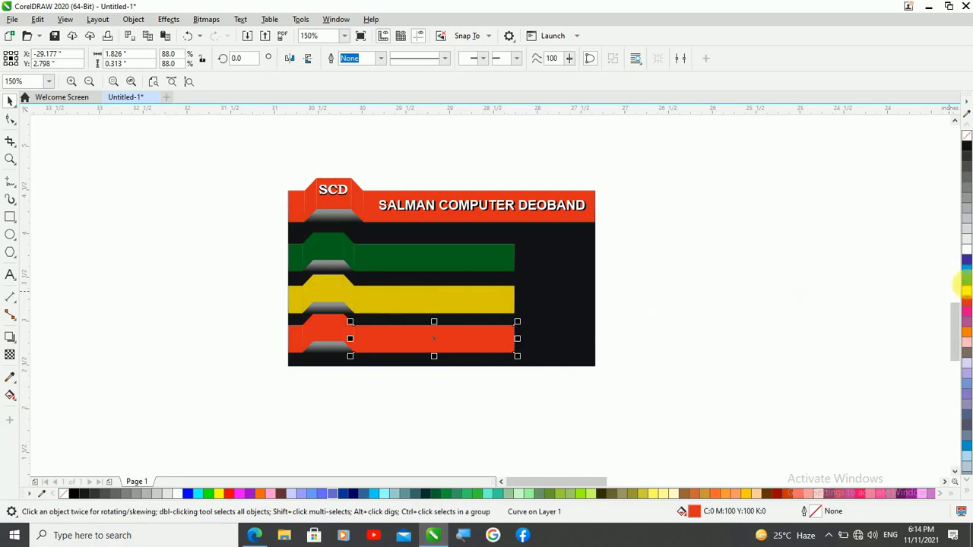
{"action": "left_click", "coordinate": [968, 272]}
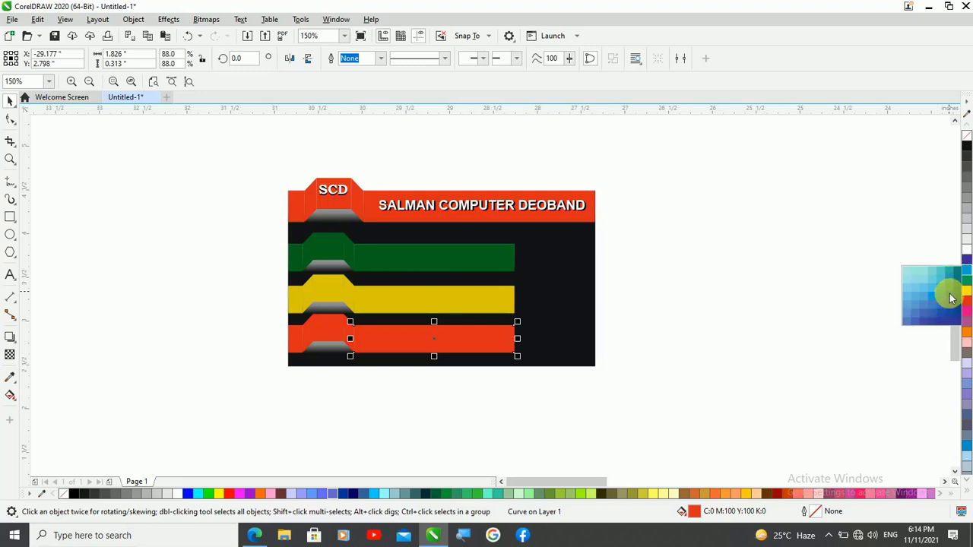
{"action": "left_click", "coordinate": [950, 296]}
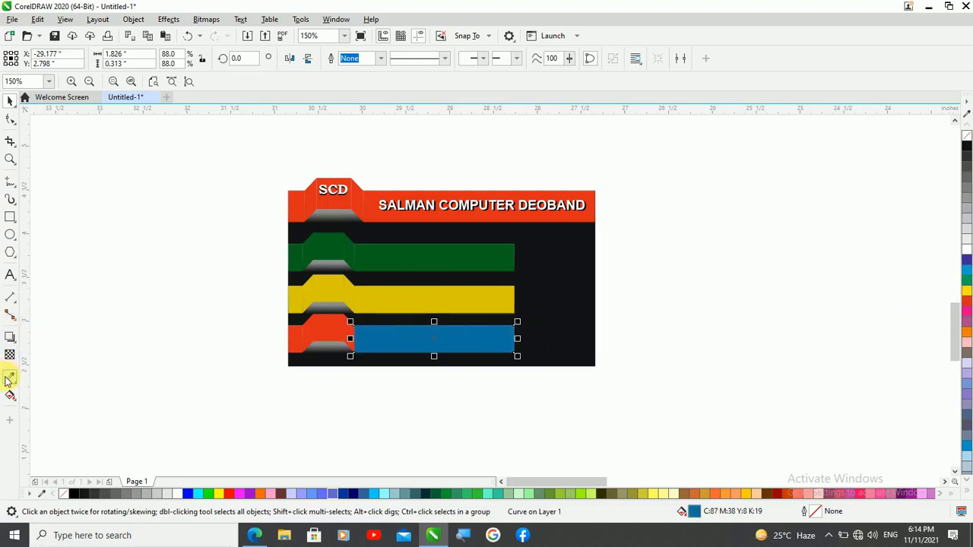
Sample the blue from the lowest strip's long section and apply it to the tab, slanted sides and short end piece
{"action": "left_click", "coordinate": [9, 378]}
{"action": "left_click", "coordinate": [383, 346]}
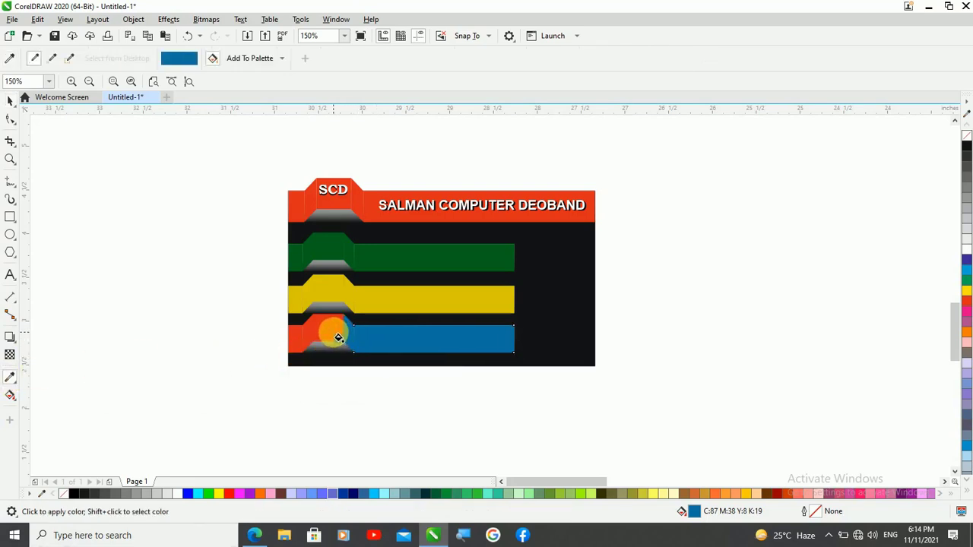
{"action": "left_click", "coordinate": [338, 338]}
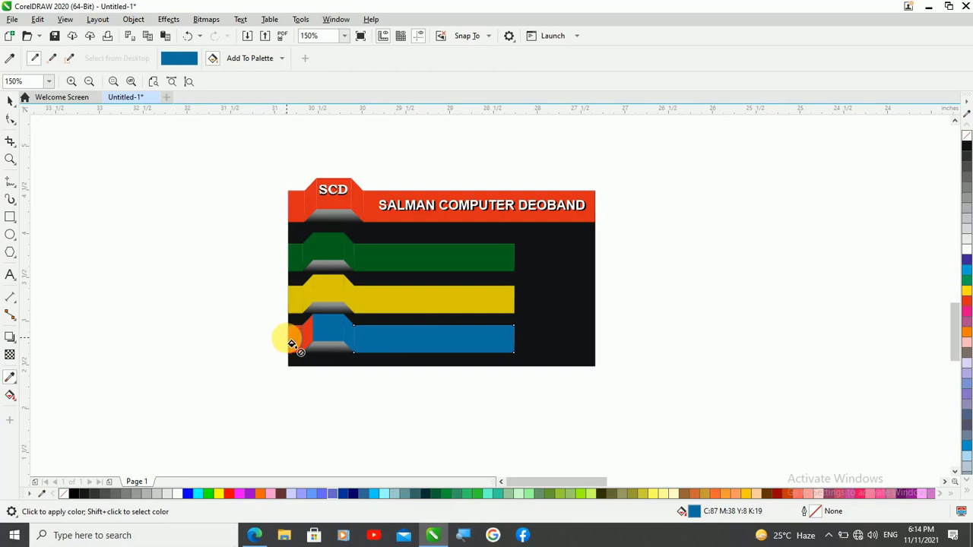
{"action": "left_click", "coordinate": [310, 328]}
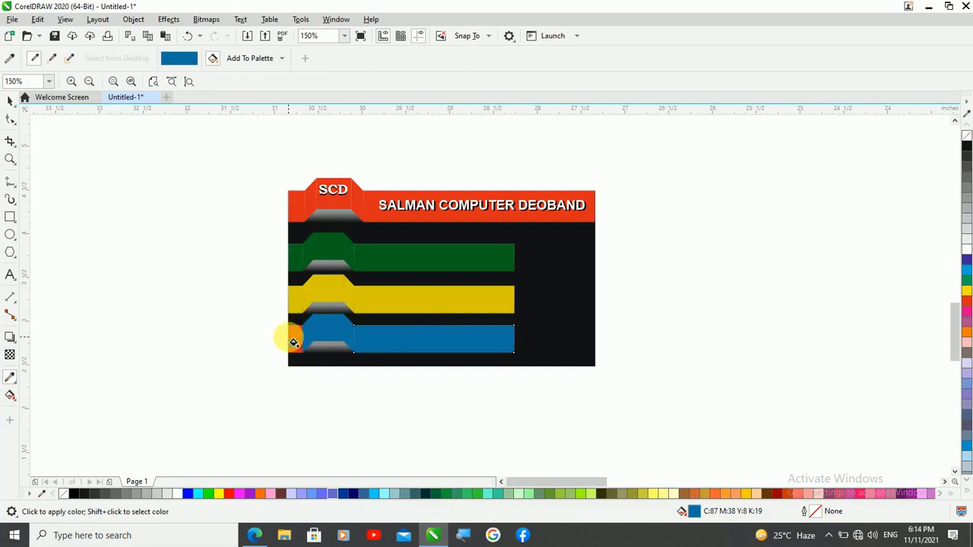
{"action": "left_click", "coordinate": [293, 342]}
{"action": "scroll", "coordinate": [475, 292], "scroll_direction": "down", "scroll_amount": 2}
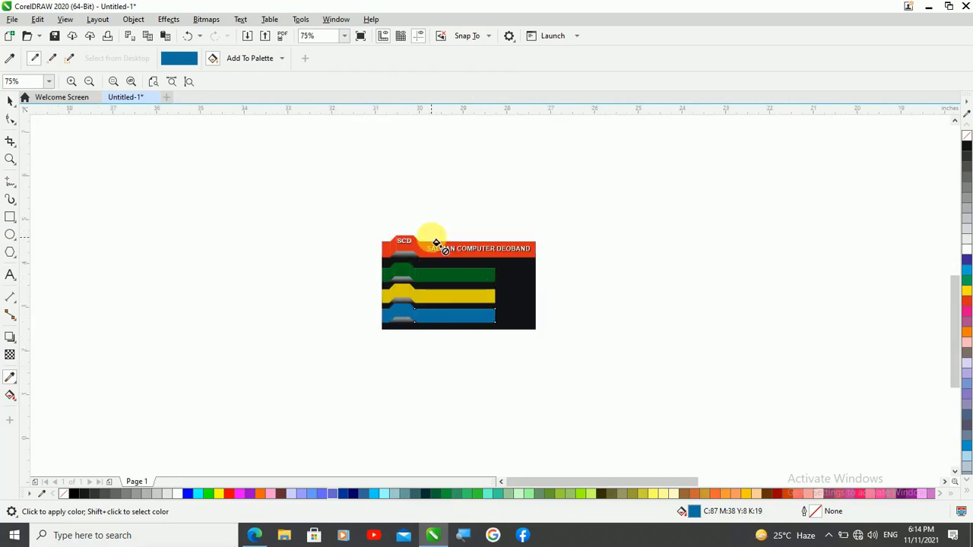
{"action": "scroll", "coordinate": [413, 252], "scroll_direction": "up", "scroll_amount": 2}
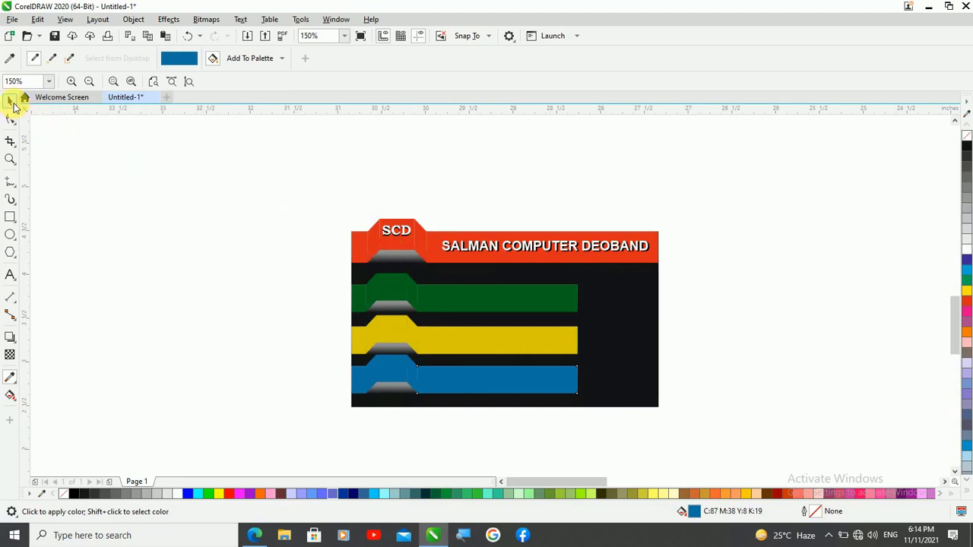
Import the round Facebook, round Instagram, YouTube and black social-media icon set PNG images from the Photo folder on drive E
{"action": "left_click", "coordinate": [13, 104]}
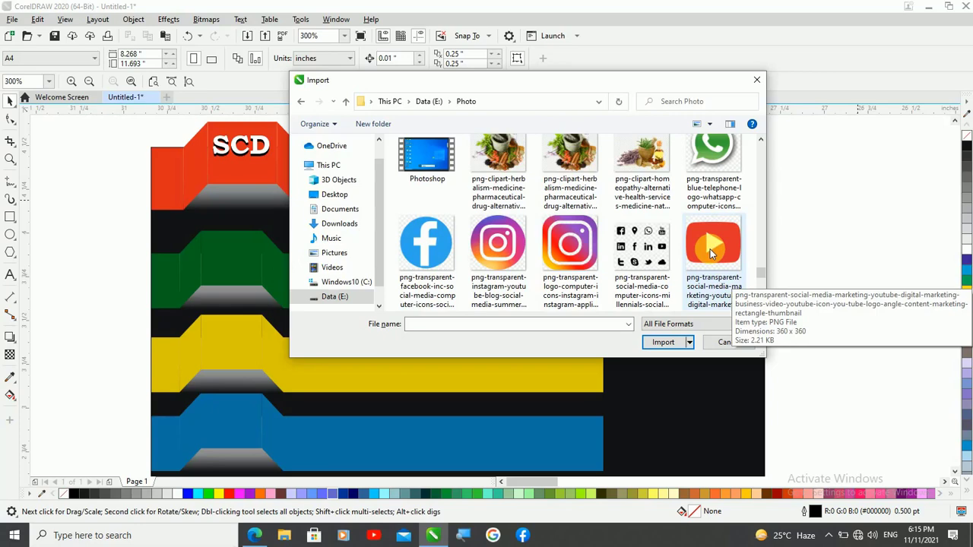
{"action": "left_click", "coordinate": [430, 253]}
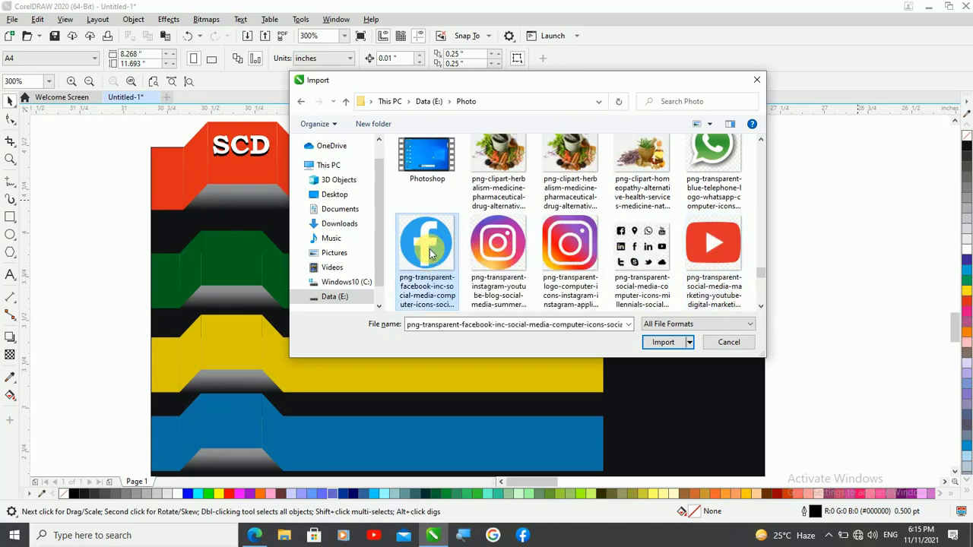
{"action": "left_click", "coordinate": [497, 252], "text": "ctrl"}
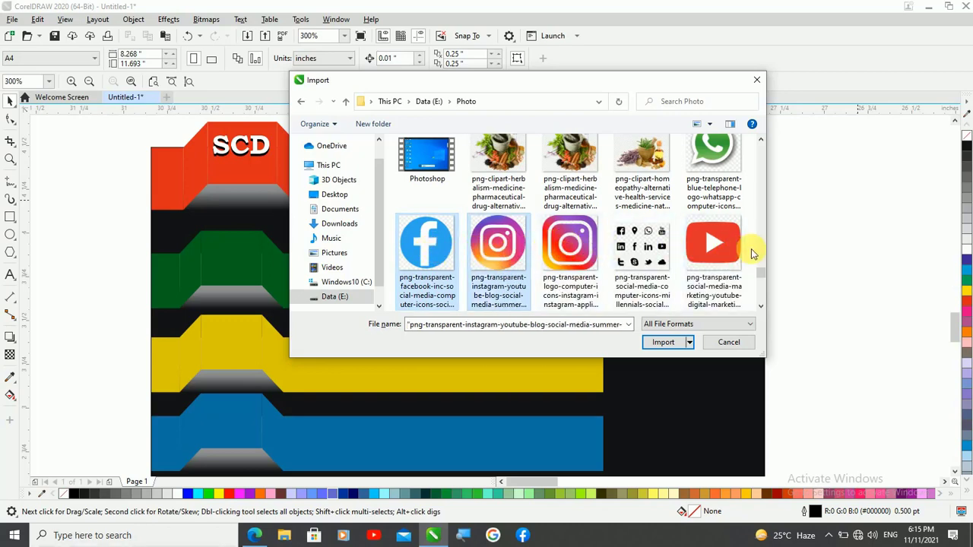
{"action": "left_click", "coordinate": [716, 257], "text": "ctrl"}
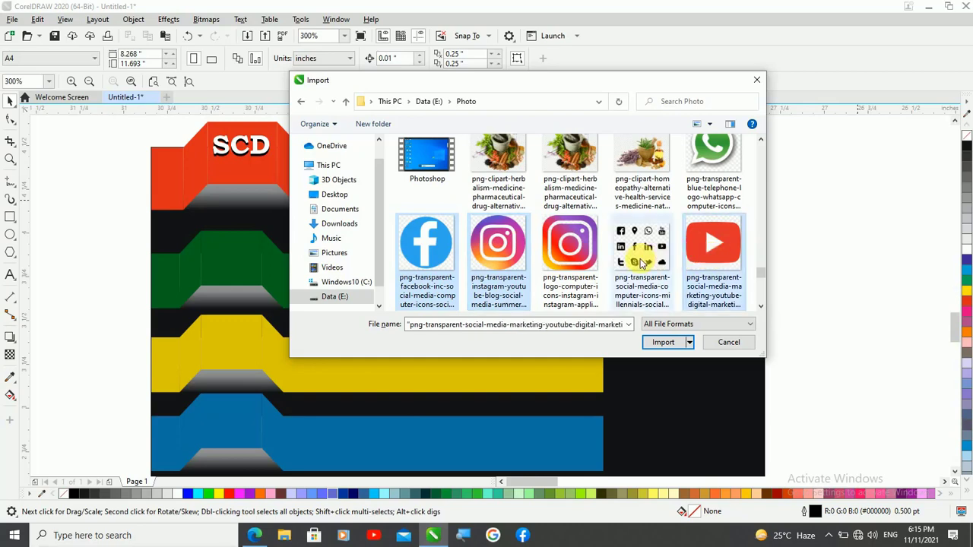
{"action": "left_click", "coordinate": [643, 263], "text": "ctrl"}
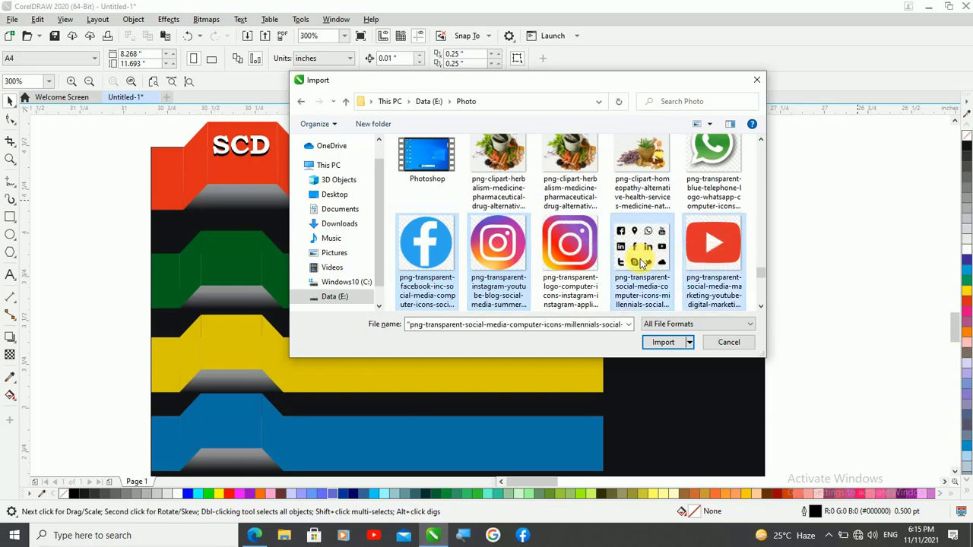
{"action": "left_click", "coordinate": [674, 343]}
Place the imported images beside the card: Facebook about 0.59 inch wide, YouTube about 0.4 inch, plus small Instagram and icon-set images
{"action": "scroll", "coordinate": [288, 297], "scroll_direction": "down", "scroll_amount": 3}
{"action": "scroll", "coordinate": [365, 260], "scroll_direction": "up", "scroll_amount": 2}
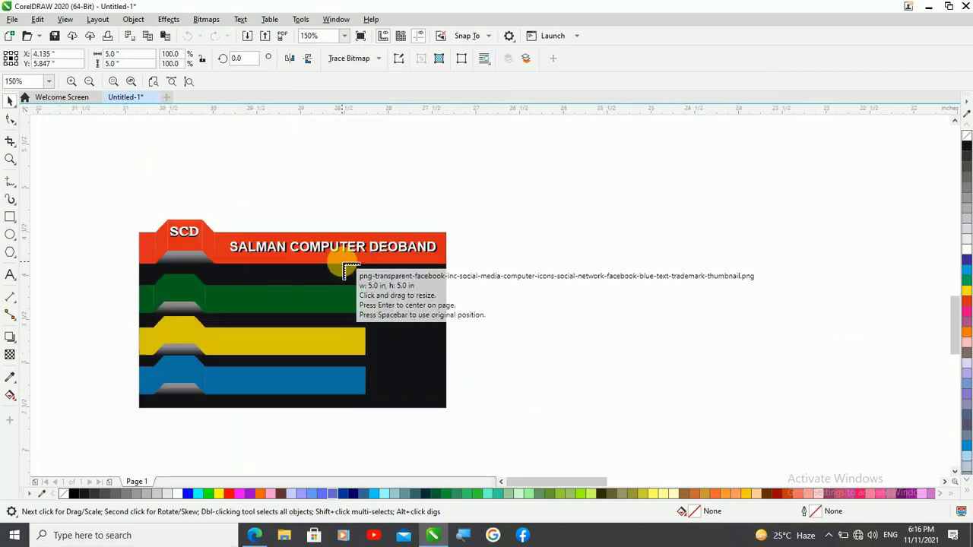
{"action": "left_click_drag", "start_coordinate": [468, 248], "coordinate": [516, 296]}
{"action": "left_click_drag", "start_coordinate": [539, 240], "coordinate": [570, 270]}
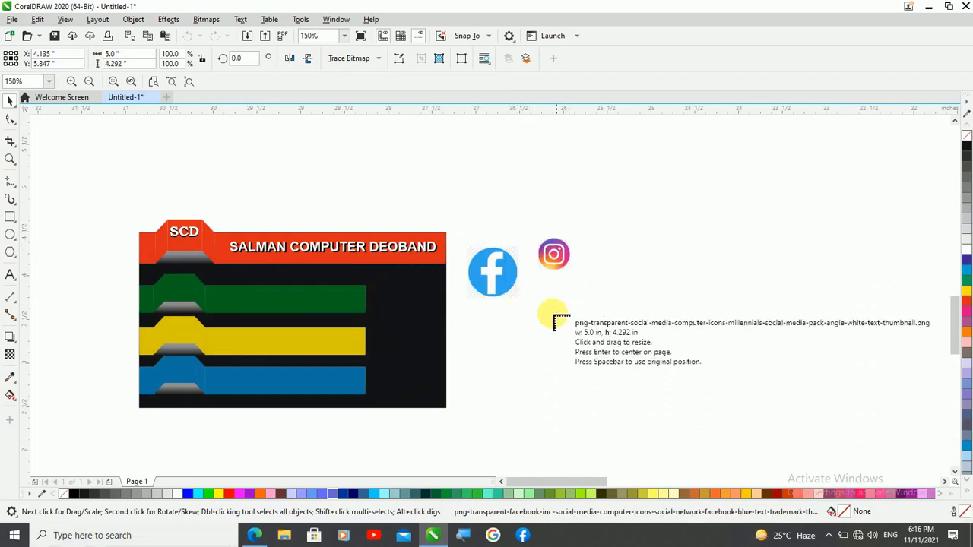
{"action": "left_click_drag", "start_coordinate": [535, 314], "coordinate": [557, 334]}
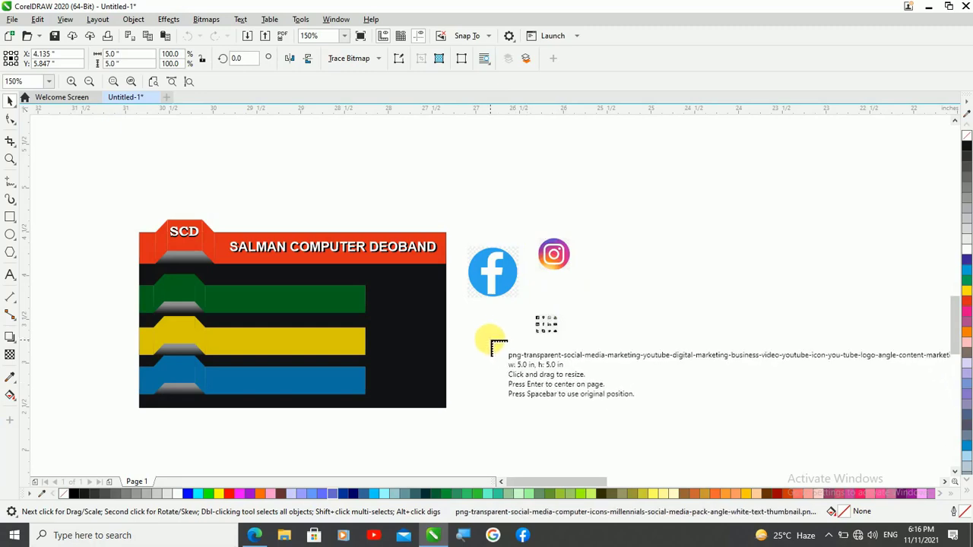
{"action": "left_click_drag", "start_coordinate": [483, 330], "coordinate": [527, 372]}
{"action": "scroll", "coordinate": [528, 373], "scroll_direction": "up", "scroll_amount": 2}
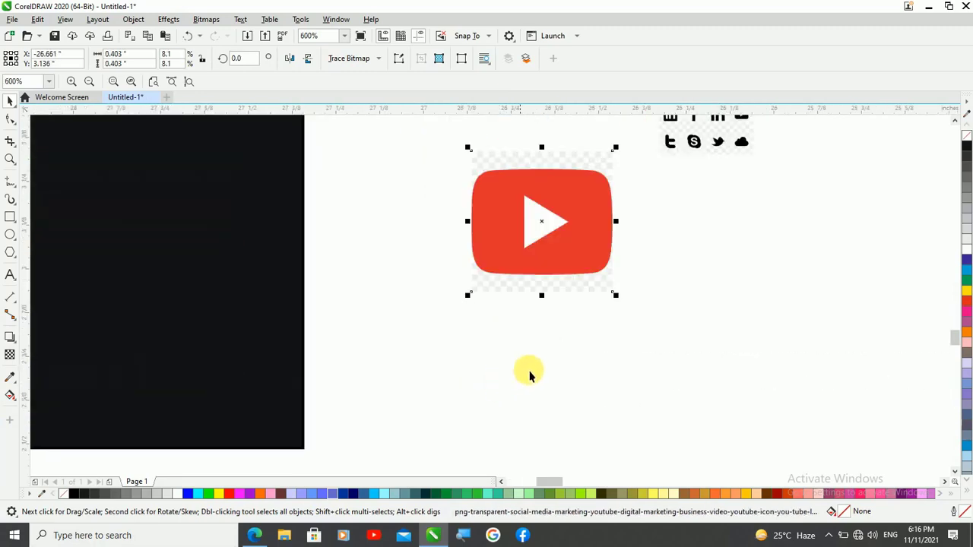
{"action": "scroll", "coordinate": [667, 341], "scroll_direction": "down", "scroll_amount": 2}
{"action": "scroll", "coordinate": [509, 346], "scroll_direction": "up", "scroll_amount": 2}
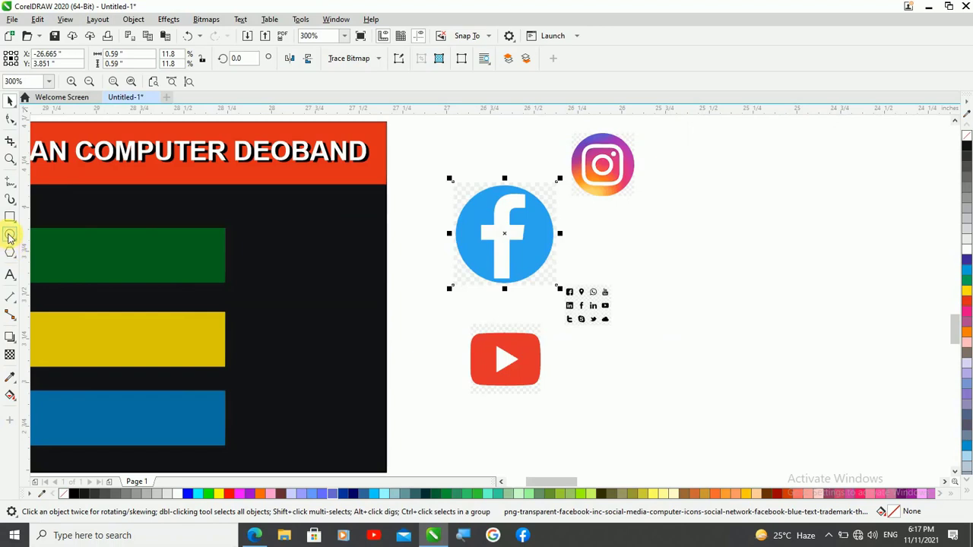
Draw a circle over the placed Facebook image and fit it to the blue disc with a diameter of about 0.55 inch
{"action": "left_click", "coordinate": [10, 238]}
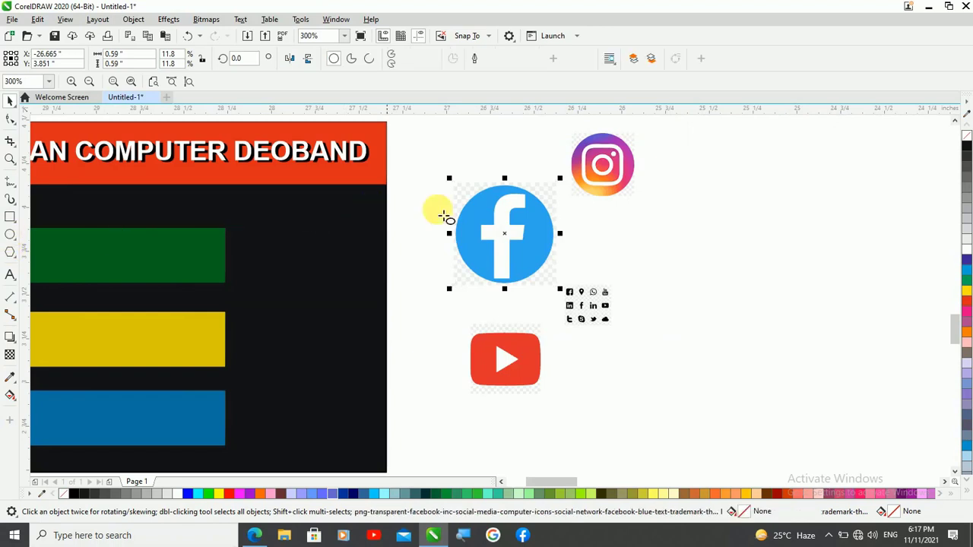
{"action": "scroll", "coordinate": [481, 255], "scroll_direction": "up", "scroll_amount": 2}
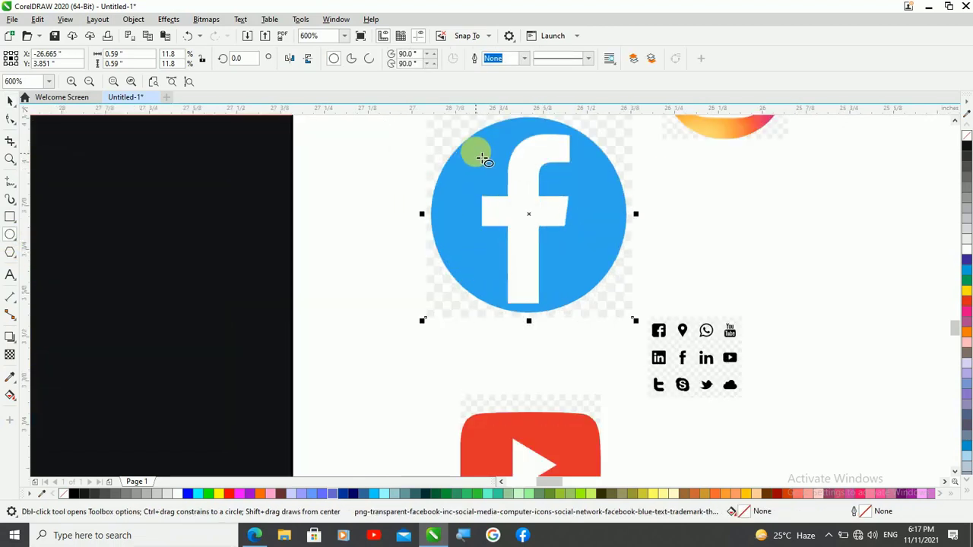
{"action": "left_click_drag", "start_coordinate": [474, 145], "coordinate": [654, 314]}
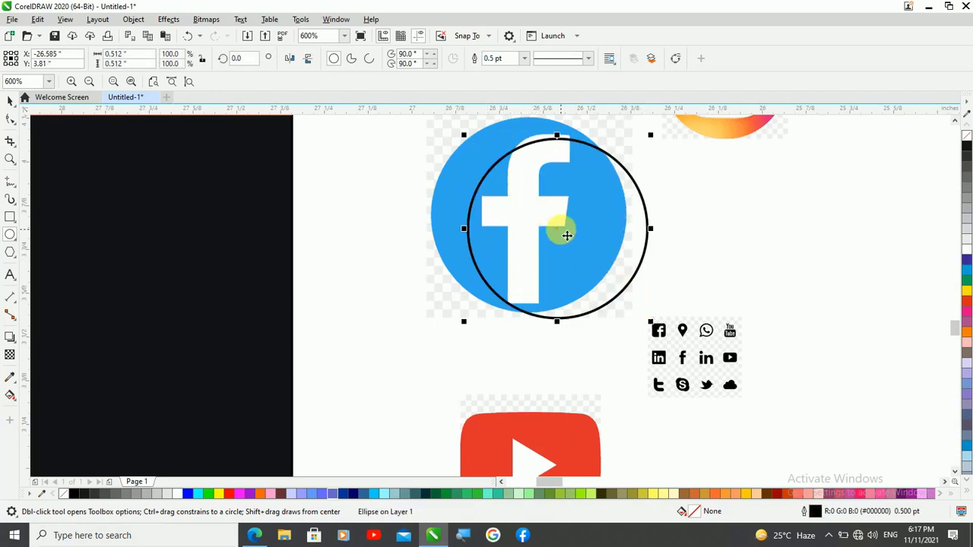
{"action": "key", "text": "space"}
{"action": "left_click_drag", "start_coordinate": [524, 219], "coordinate": [530, 212]}
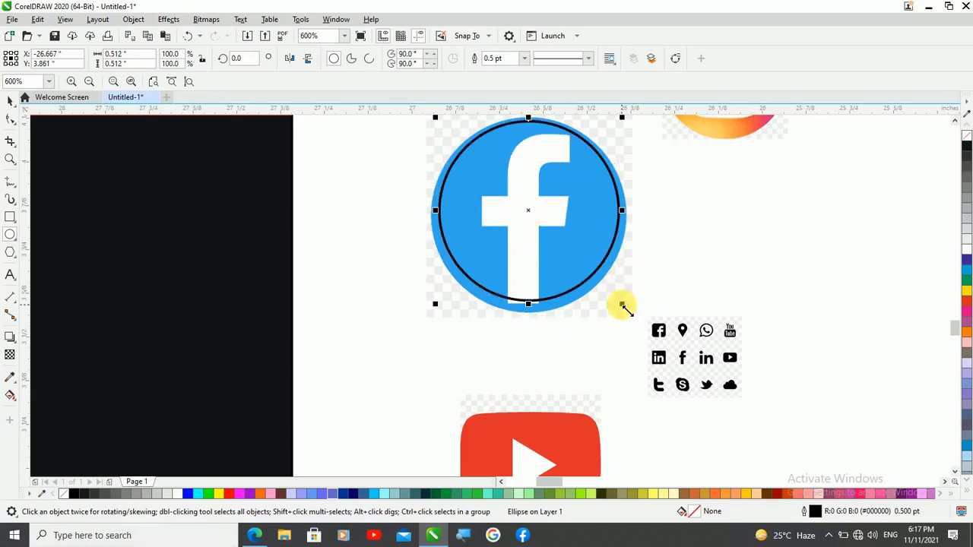
{"action": "mouse_move", "coordinate": [631, 312]}
{"action": "left_mouse_down"}
{"action": "mouse_move", "coordinate": [616, 322]}
{"action": "mouse_move", "coordinate": [662, 311]}
{"action": "mouse_move", "coordinate": [685, 321]}
{"action": "mouse_move", "coordinate": [639, 314]}
{"action": "left_mouse_up"}
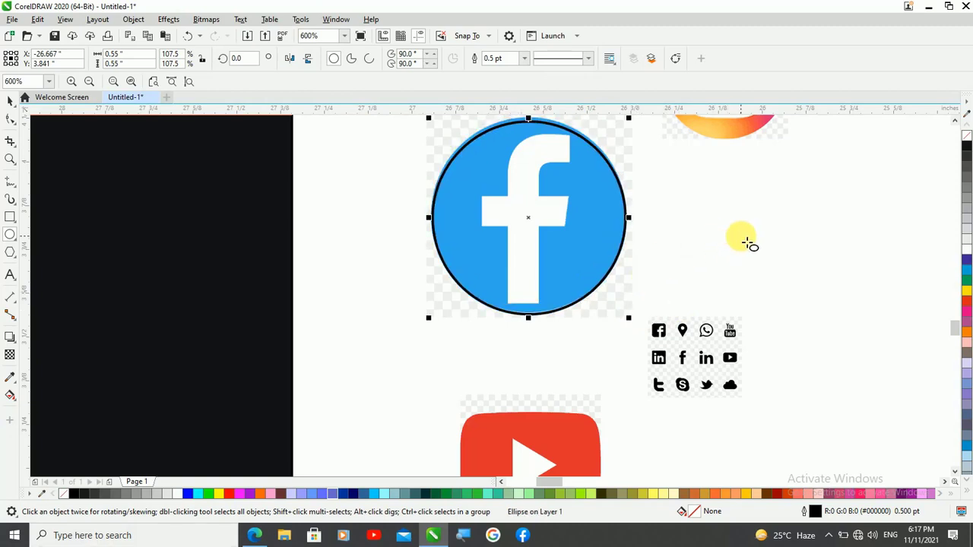
{"action": "key", "text": "Up"}
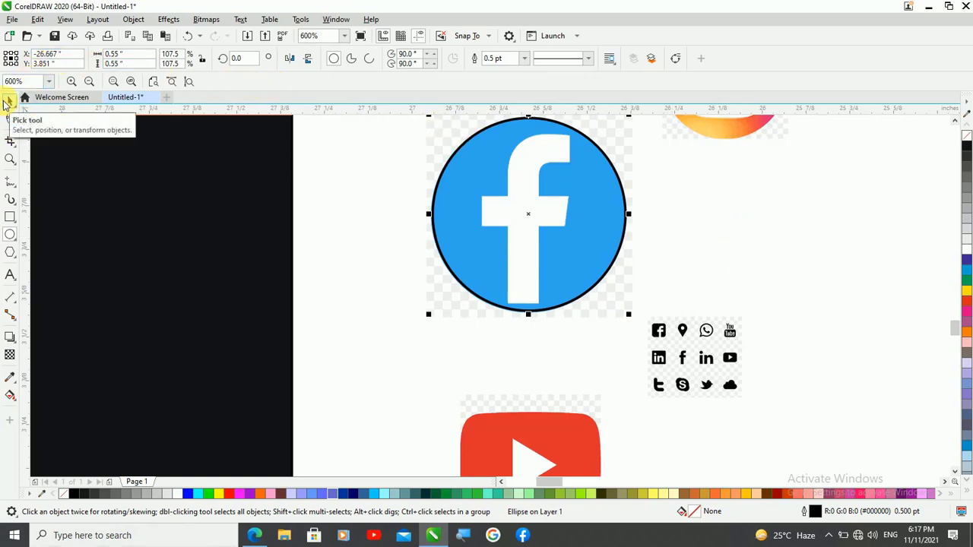
Intersect the circle with the Facebook image, then move the circle and the round cutout away from the original image
{"action": "left_click", "coordinate": [493, 190]}
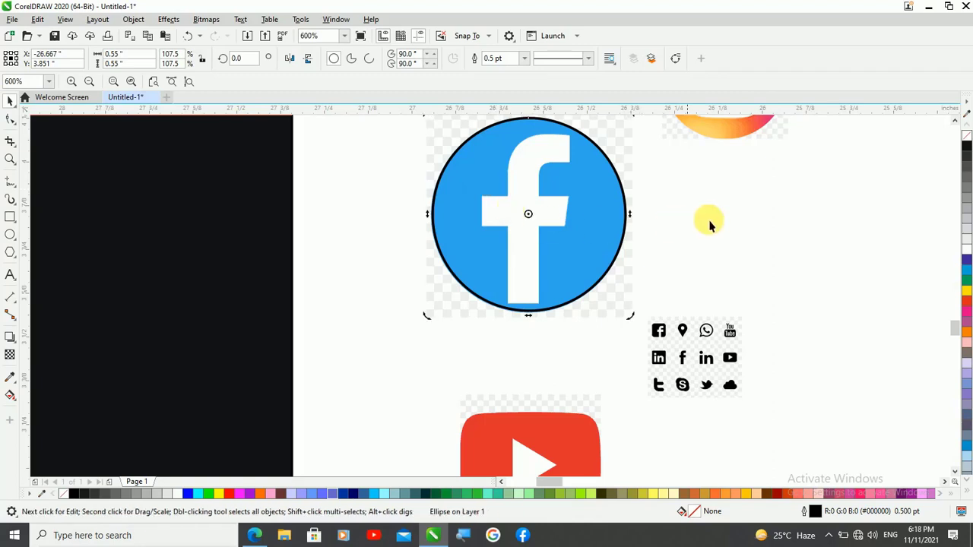
{"action": "left_click", "coordinate": [714, 220]}
{"action": "left_click", "coordinate": [572, 212]}
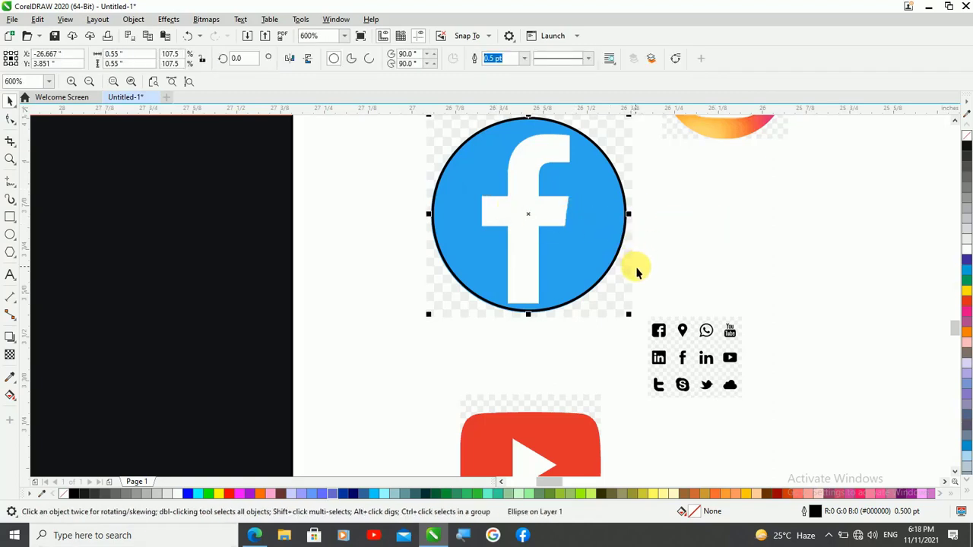
{"action": "left_click", "coordinate": [429, 304], "text": "shift"}
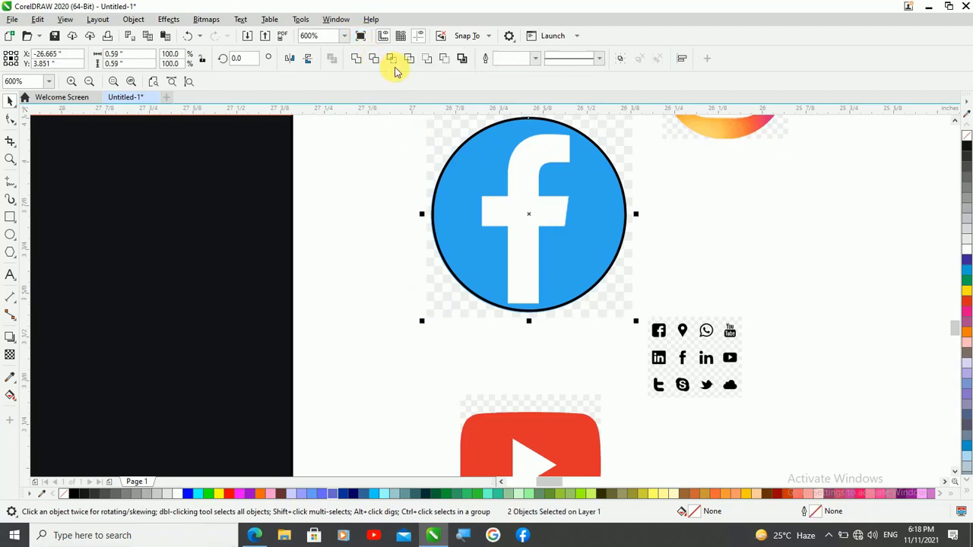
{"action": "left_click", "coordinate": [392, 60]}
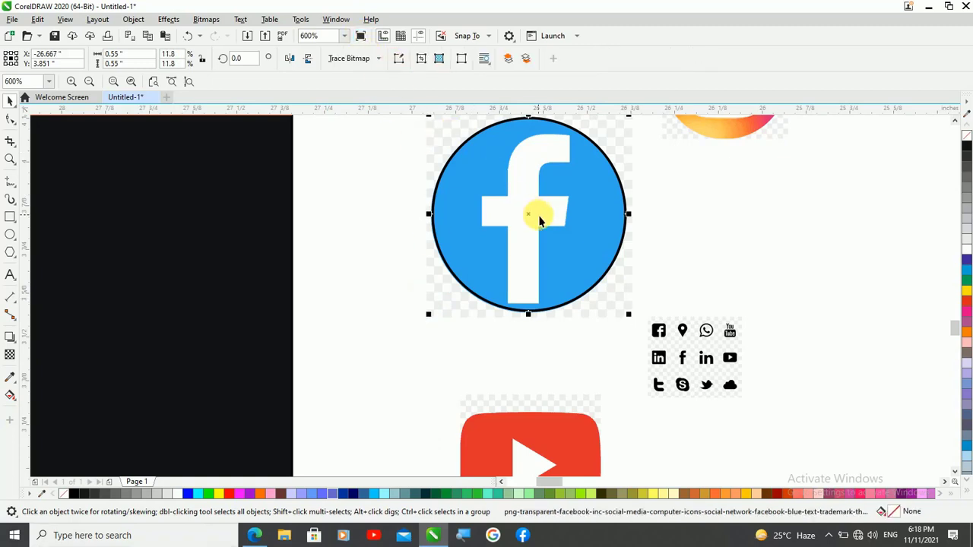
{"action": "left_click_drag", "start_coordinate": [549, 220], "coordinate": [799, 218]}
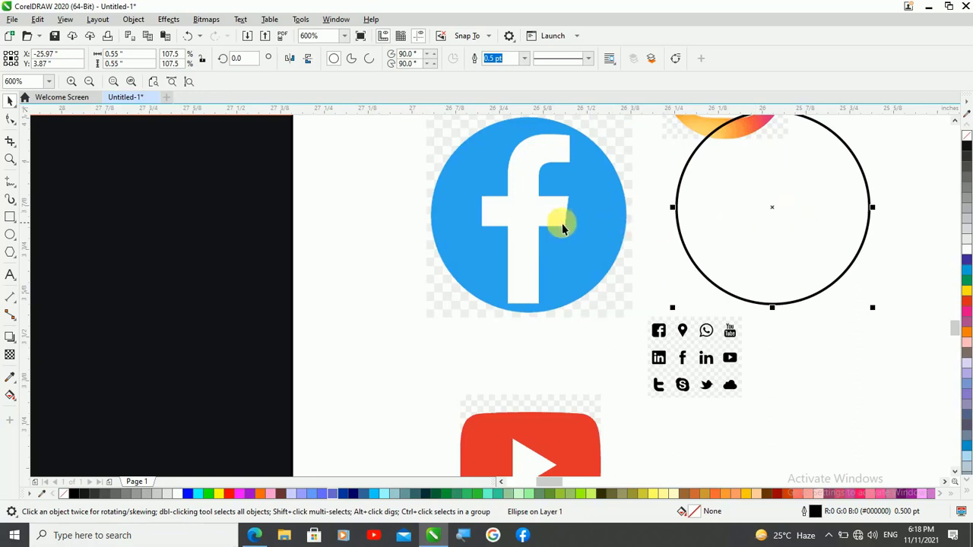
{"action": "left_click_drag", "start_coordinate": [523, 215], "coordinate": [835, 338]}
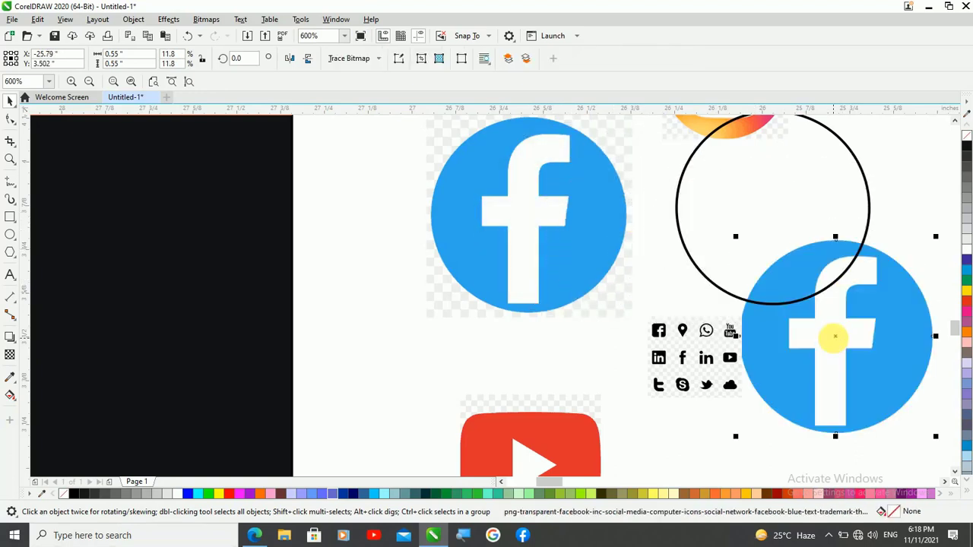
{"action": "scroll", "coordinate": [795, 261], "scroll_direction": "down", "scroll_amount": 1}
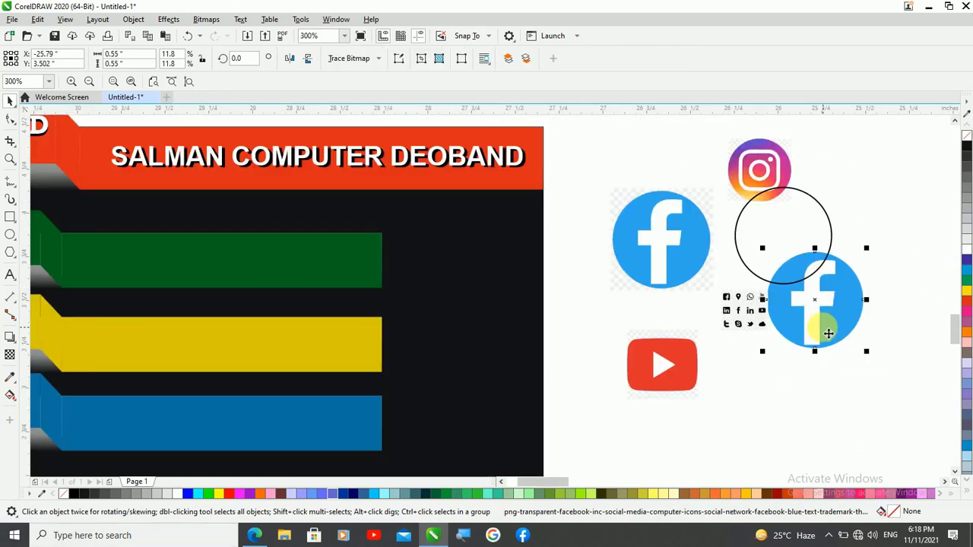
Move the round Facebook cutout onto the green strip's raised tab and shrink it to about 0.28 inch
{"action": "left_click_drag", "start_coordinate": [825, 333], "coordinate": [394, 333]}
{"action": "scroll", "coordinate": [681, 304], "scroll_direction": "down", "scroll_amount": 2}
{"action": "scroll", "coordinate": [528, 299], "scroll_direction": "up", "scroll_amount": 1}
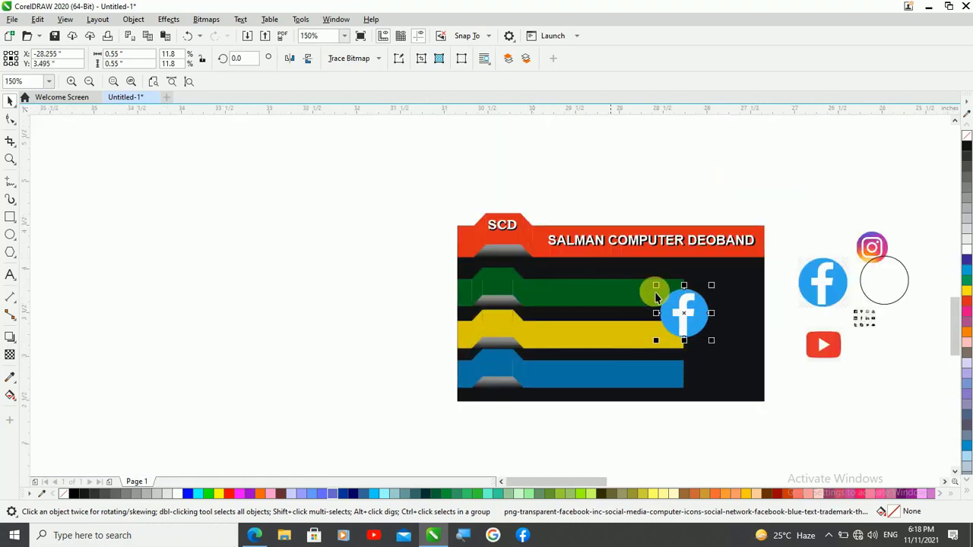
{"action": "left_click_drag", "start_coordinate": [700, 331], "coordinate": [504, 284]}
{"action": "scroll", "coordinate": [562, 268], "scroll_direction": "up", "scroll_amount": 2}
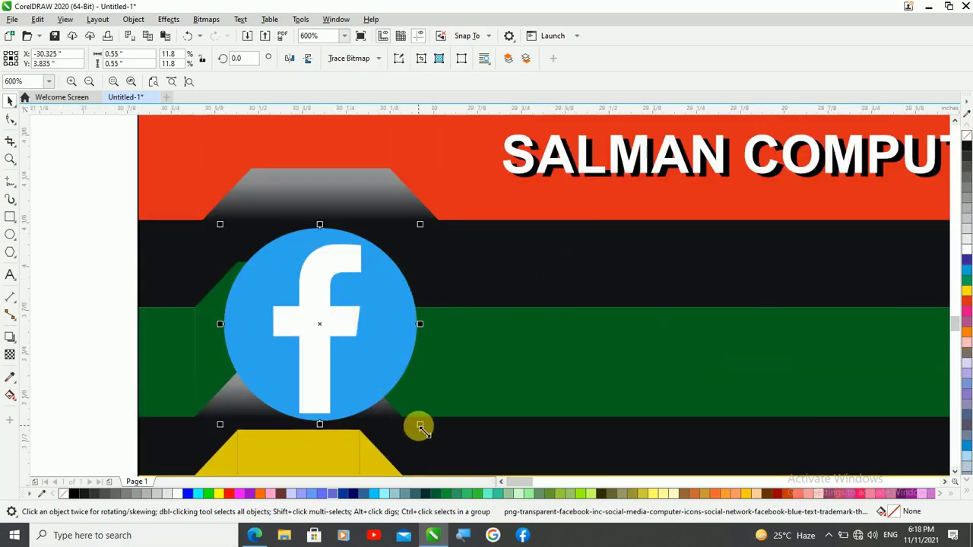
{"action": "left_click_drag", "start_coordinate": [420, 426], "coordinate": [370, 390]}
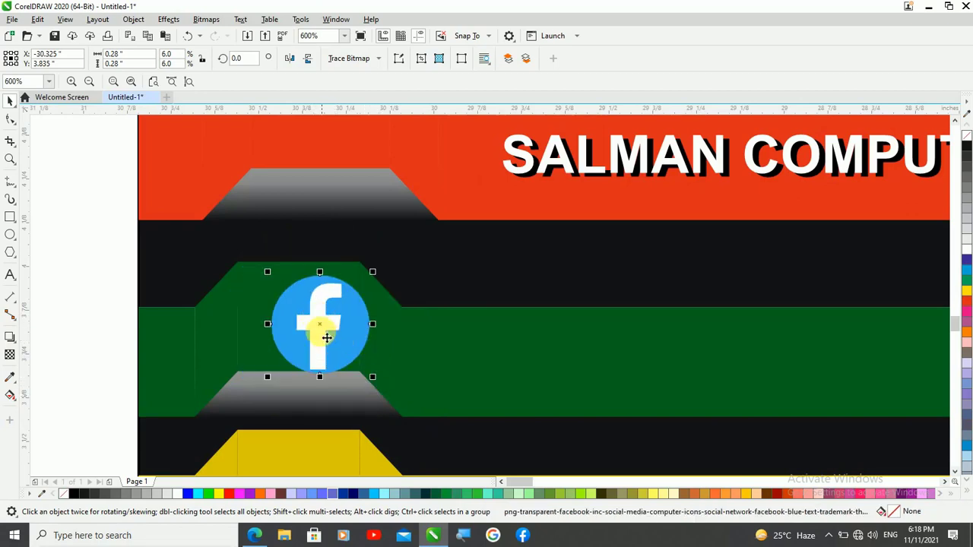
{"action": "left_click_drag", "start_coordinate": [326, 338], "coordinate": [293, 323]}
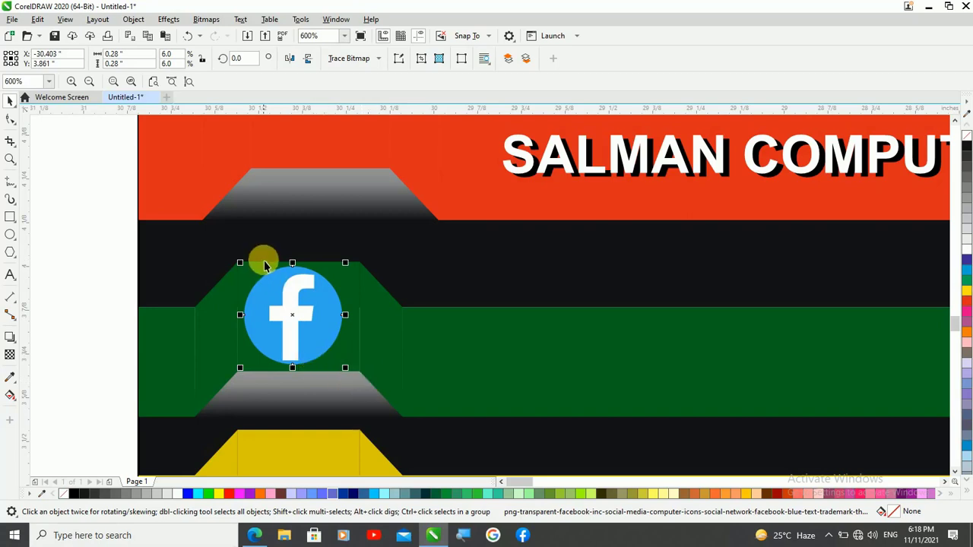
{"action": "scroll", "coordinate": [269, 215], "scroll_direction": "down", "scroll_amount": 2}
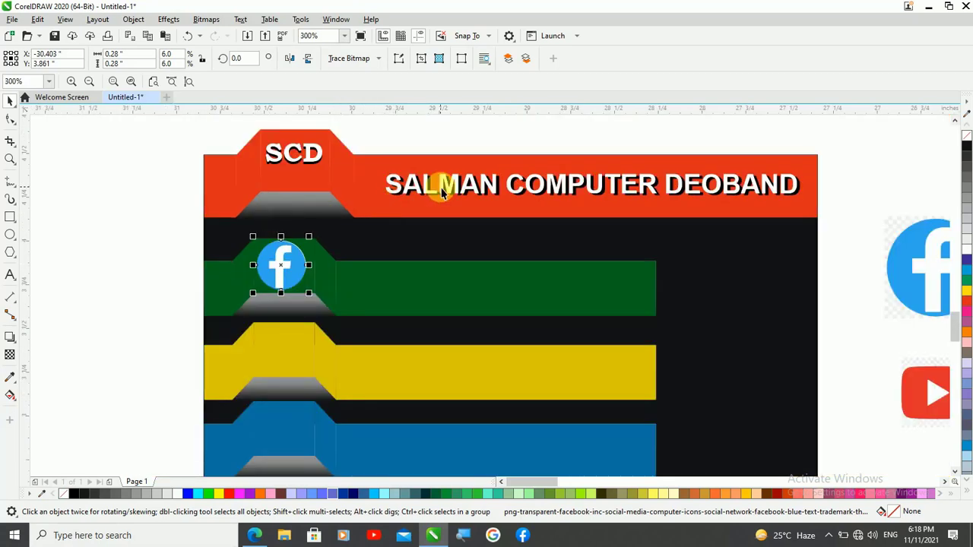
{"action": "left_click", "coordinate": [445, 138]}
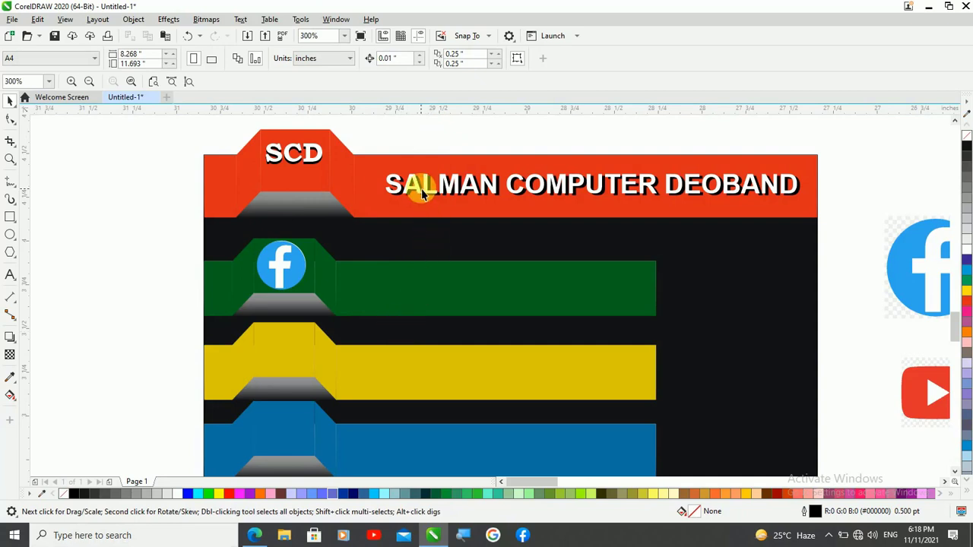
Select the white company heading on the red strip together with its black shadow and place a copy on the green strip
{"action": "left_click", "coordinate": [419, 193]}
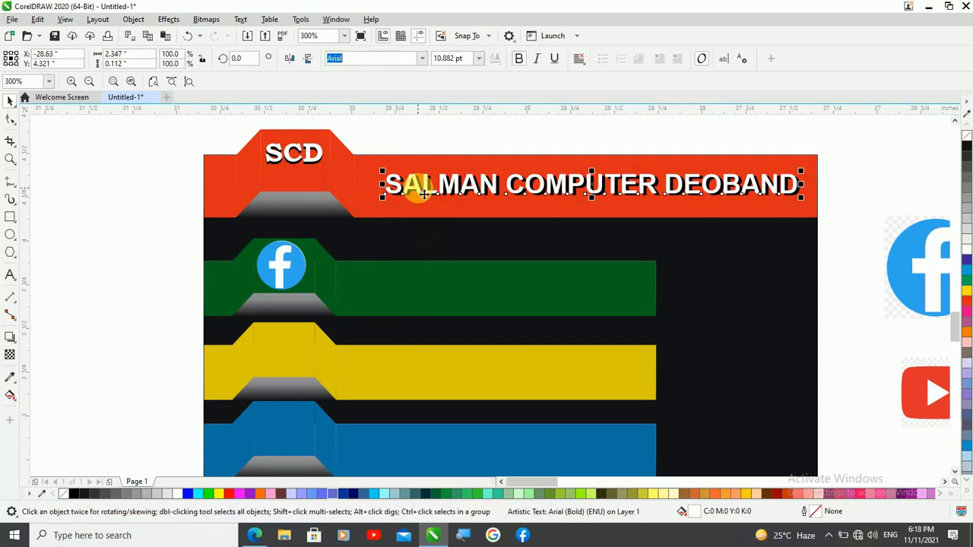
{"action": "scroll", "coordinate": [429, 203], "scroll_direction": "up", "scroll_amount": 2}
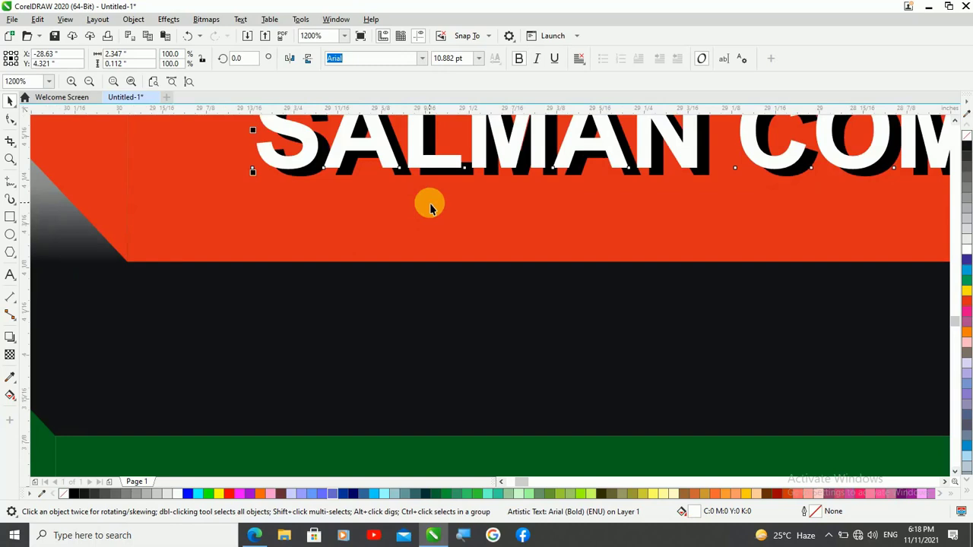
{"action": "scroll", "coordinate": [430, 203], "scroll_direction": "up", "scroll_amount": 1}
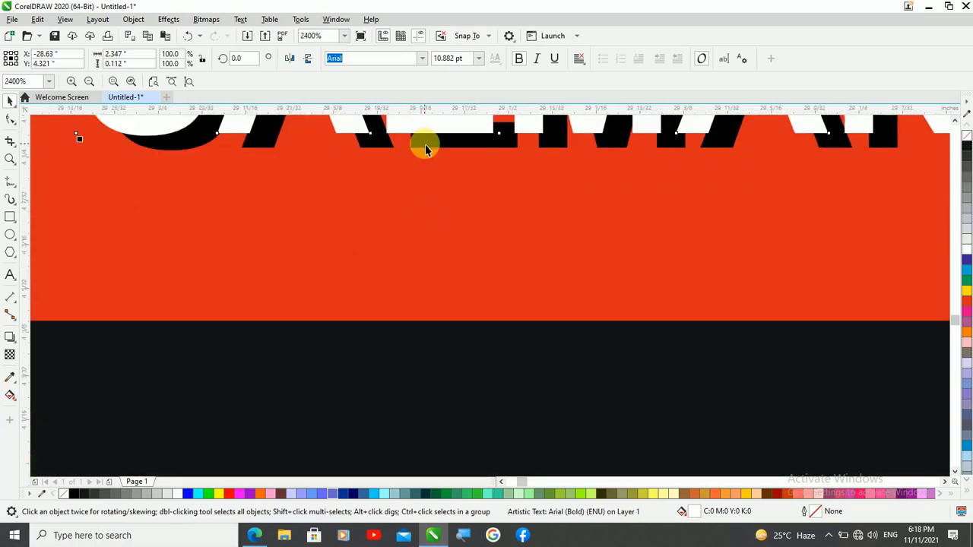
{"action": "left_click", "coordinate": [426, 148], "text": "shift"}
{"action": "scroll", "coordinate": [427, 235], "scroll_direction": "down", "scroll_amount": 2}
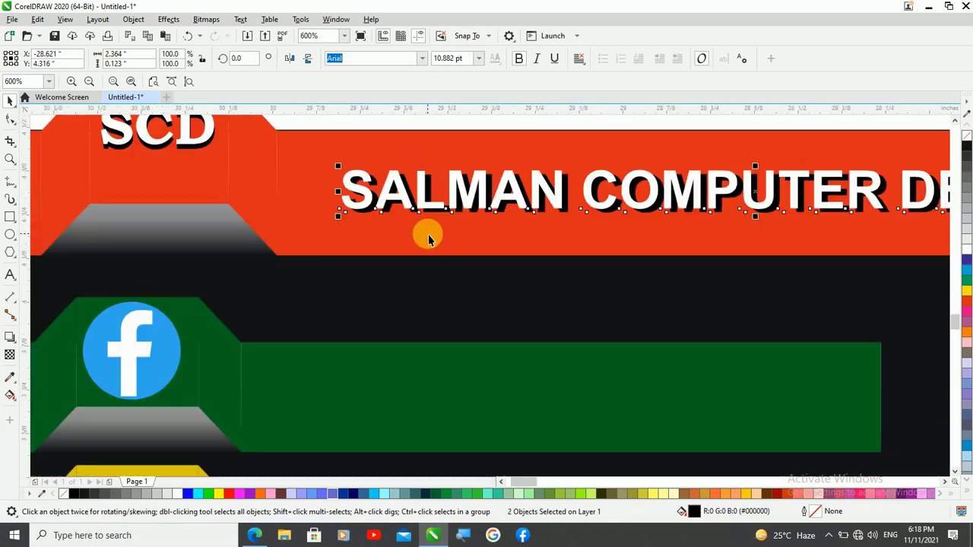
{"action": "scroll", "coordinate": [428, 237], "scroll_direction": "down", "scroll_amount": 2}
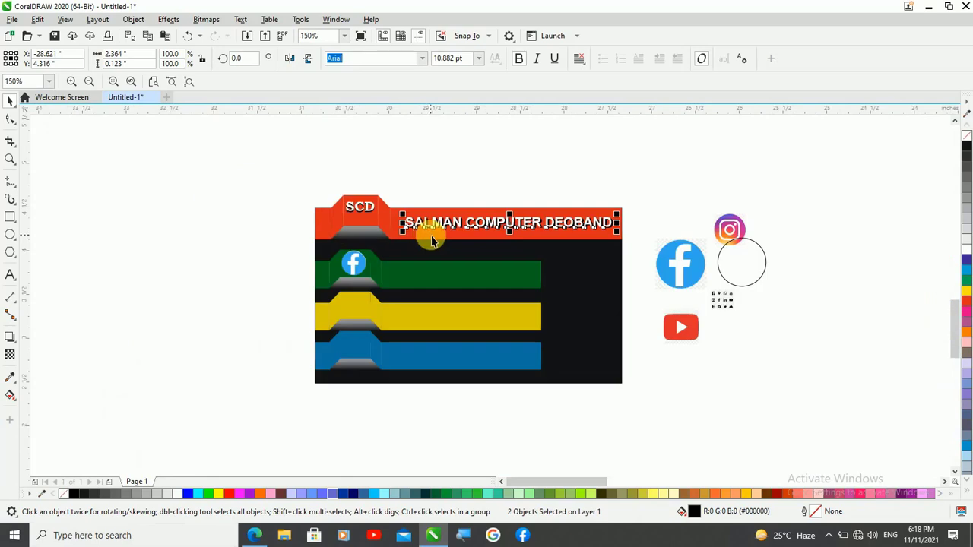
{"action": "scroll", "coordinate": [431, 241], "scroll_direction": "up", "scroll_amount": 1}
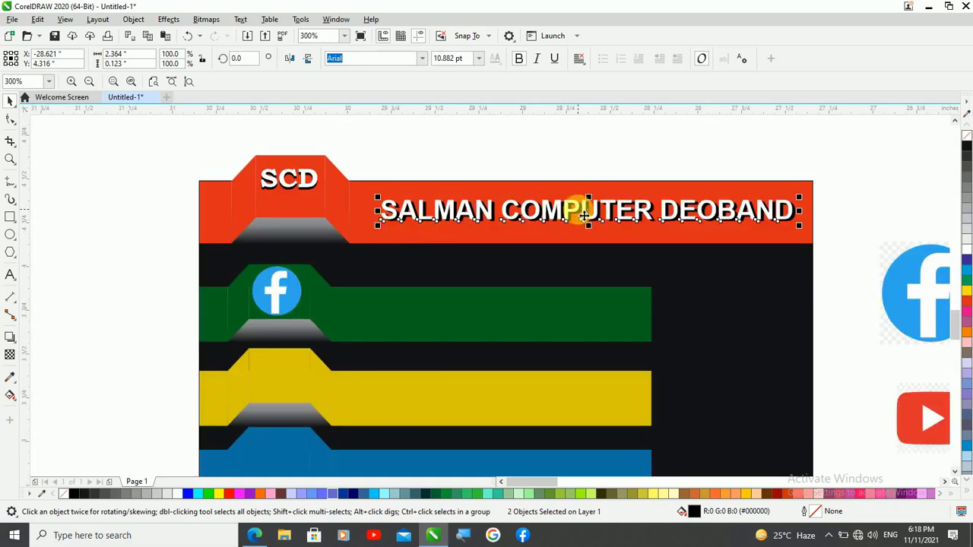
{"action": "left_click_drag", "start_coordinate": [582, 215], "coordinate": [477, 309]}
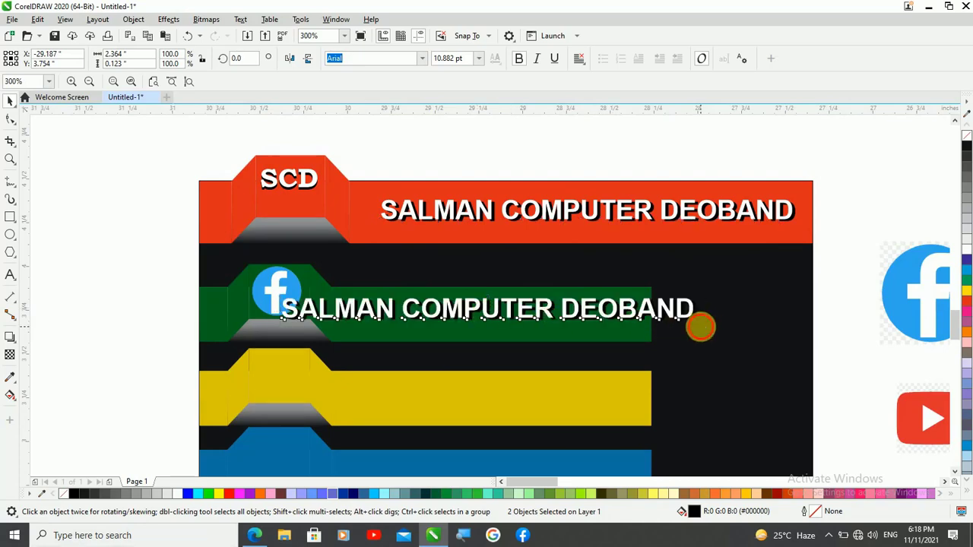
Shrink the copied heading and its shadow to about 1.79 inches wide and nudge them slightly down on the green strip
{"action": "left_click_drag", "start_coordinate": [700, 326], "coordinate": [650, 339]}
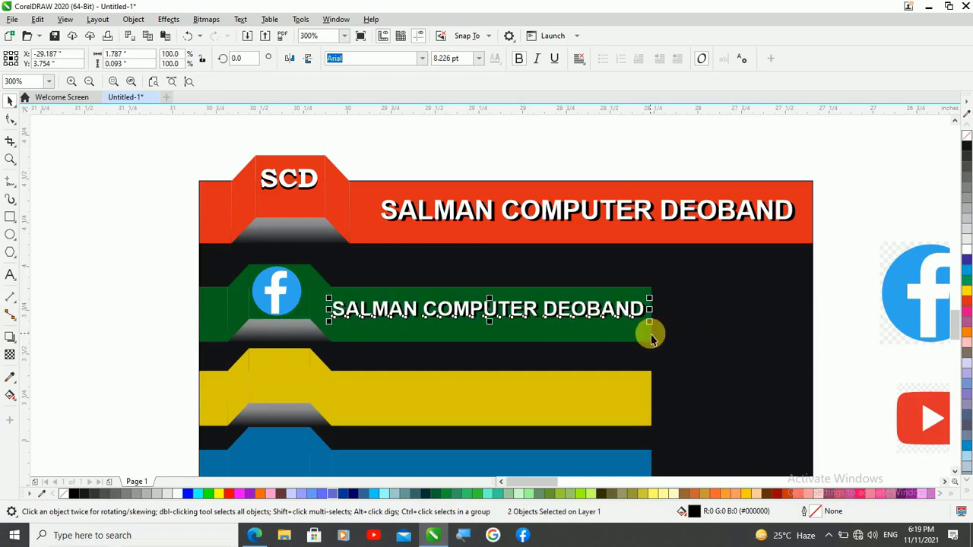
{"action": "key", "text": "Down"}
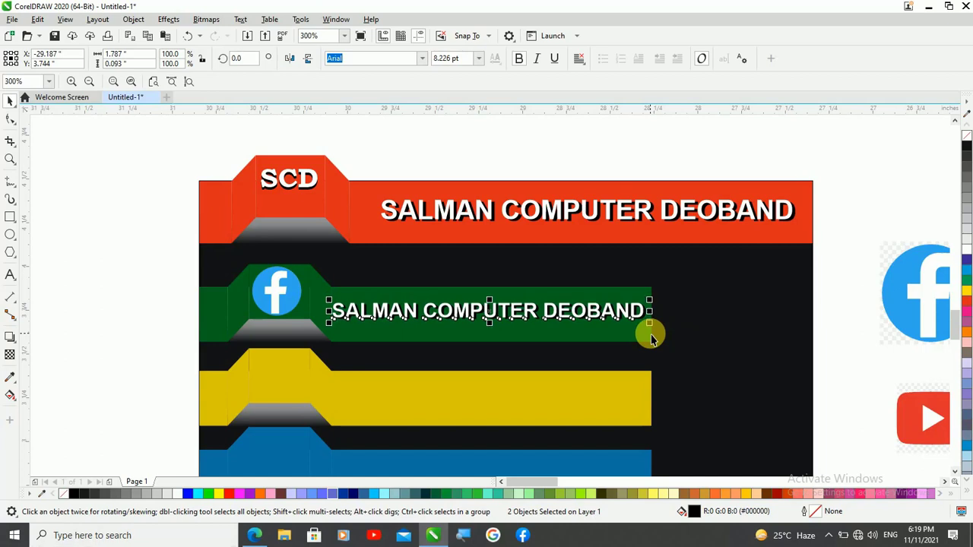
{"action": "left_click", "coordinate": [609, 150]}
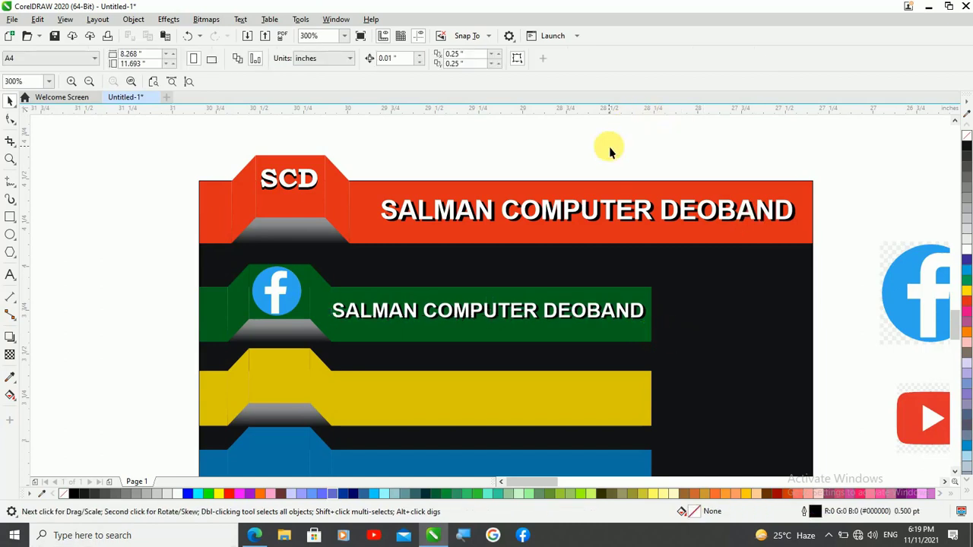
{"action": "scroll", "coordinate": [609, 150], "scroll_direction": "down", "scroll_amount": 2}
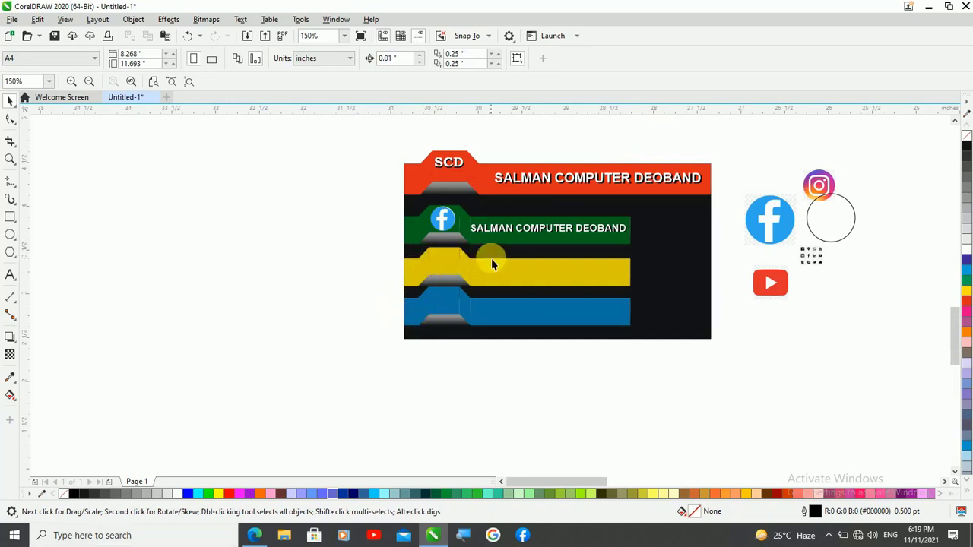
Move the black circle outline over the Instagram image, shrink it to about 0.36 inch and nudge it up to match the logo's edge
{"action": "scroll", "coordinate": [874, 213], "scroll_direction": "up", "scroll_amount": 4}
{"action": "left_click", "coordinate": [677, 215]}
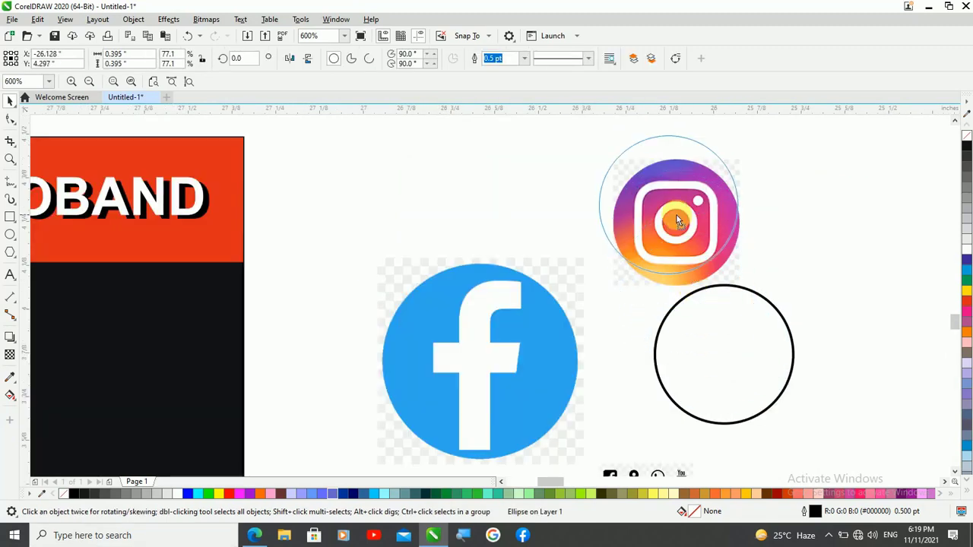
{"action": "left_click_drag", "start_coordinate": [691, 241], "coordinate": [688, 240]}
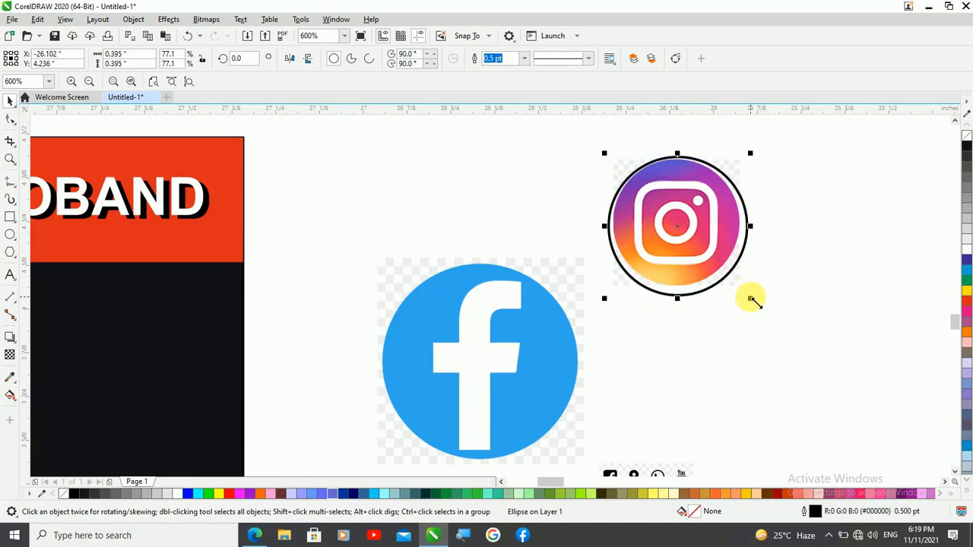
{"action": "left_click_drag", "start_coordinate": [750, 299], "coordinate": [750, 301]}
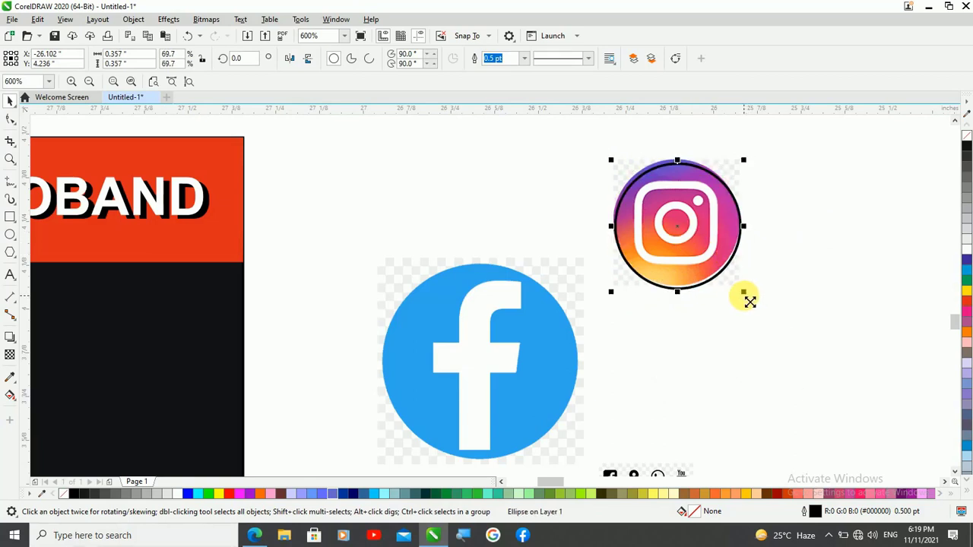
{"action": "key", "text": "Up"}
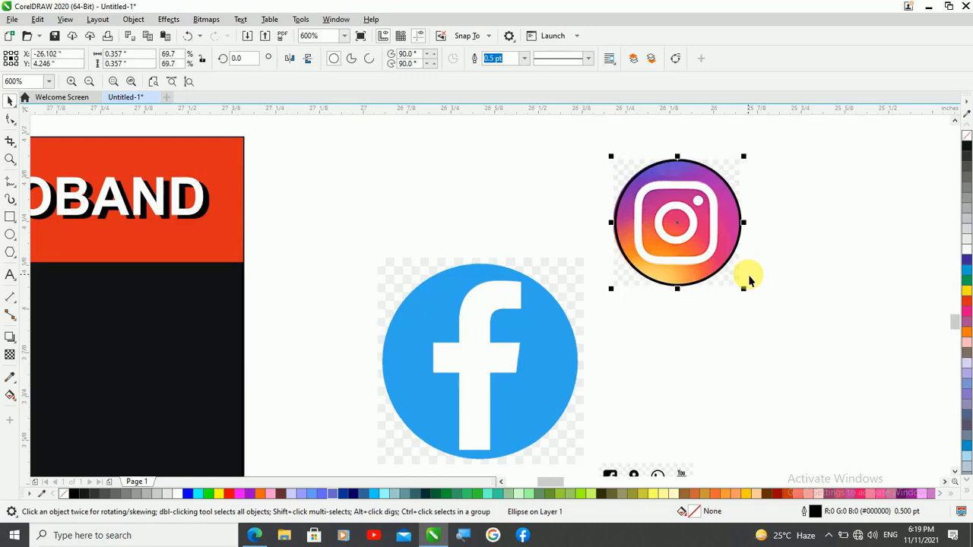
{"action": "left_click", "coordinate": [534, 188]}
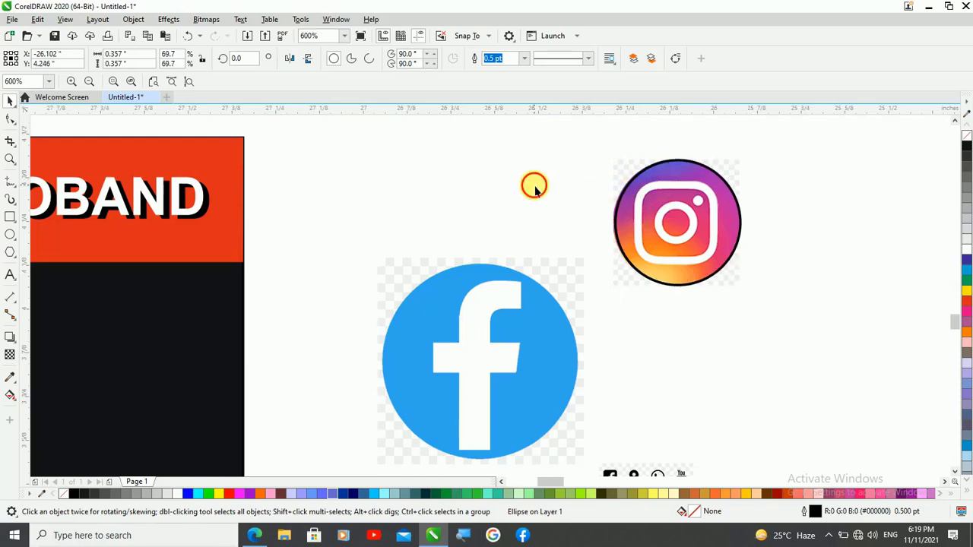
Intersect the circle with the Instagram image and separate the round cutout from the original image and circle
{"action": "left_click", "coordinate": [619, 177]}
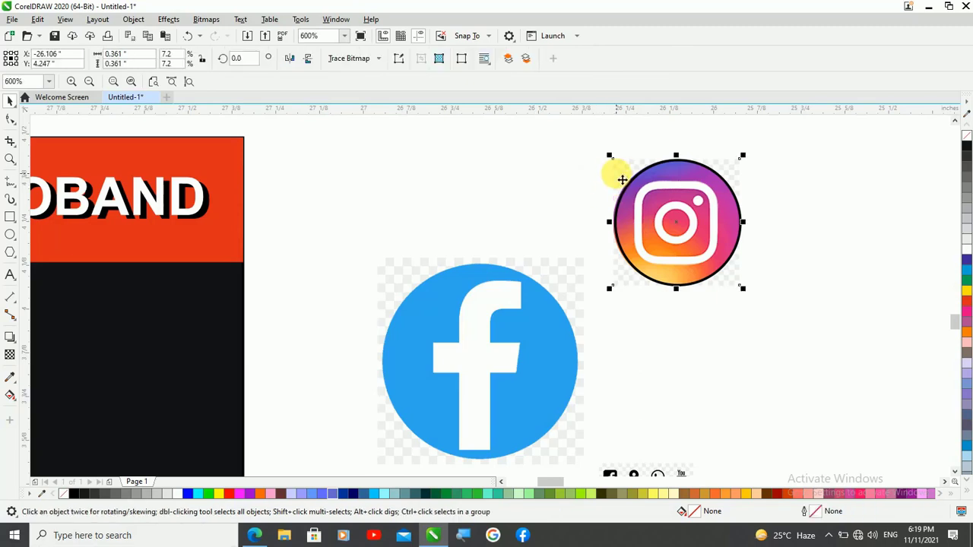
{"action": "left_click", "coordinate": [625, 255], "text": "shift"}
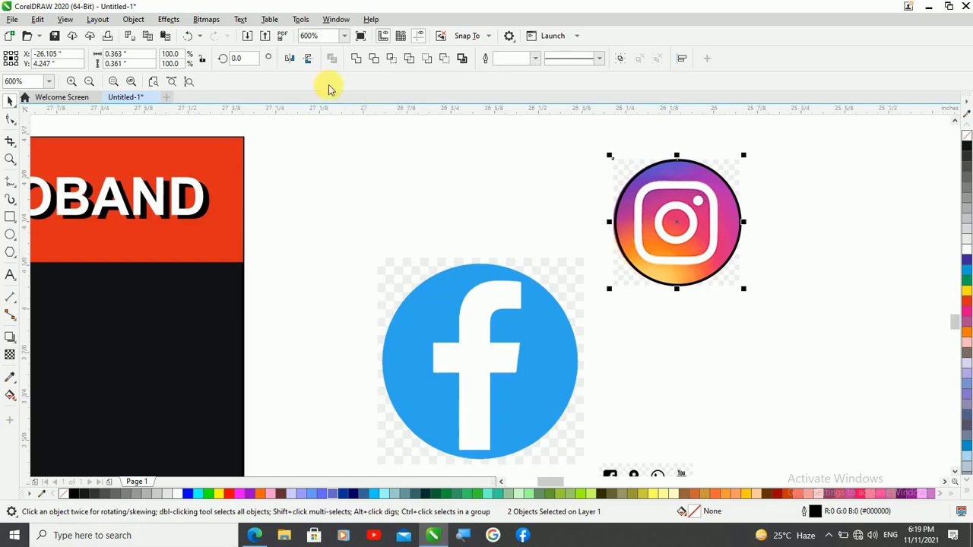
{"action": "left_click", "coordinate": [396, 63]}
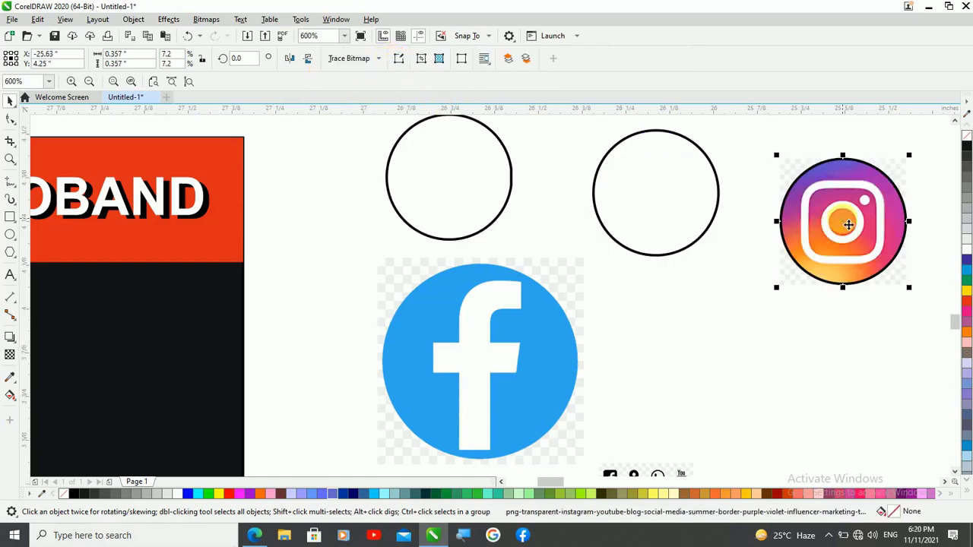
{"action": "left_click_drag", "start_coordinate": [849, 224], "coordinate": [683, 316]}
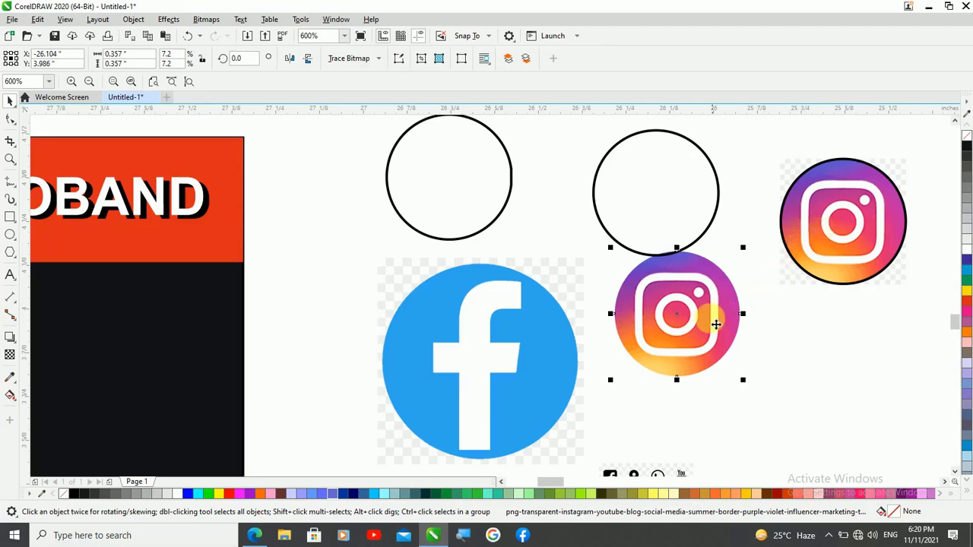
Delete the two leftover empty circles above the Facebook image and the round Instagram cutout
{"action": "scroll", "coordinate": [850, 230], "scroll_direction": "down", "scroll_amount": 1}
{"action": "scroll", "coordinate": [848, 227], "scroll_direction": "down", "scroll_amount": 1}
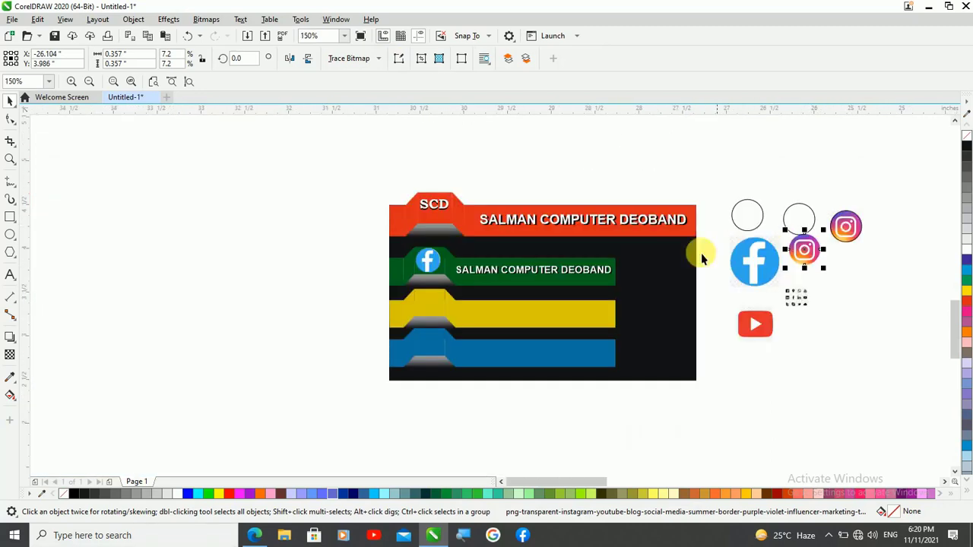
{"action": "left_click", "coordinate": [804, 218]}
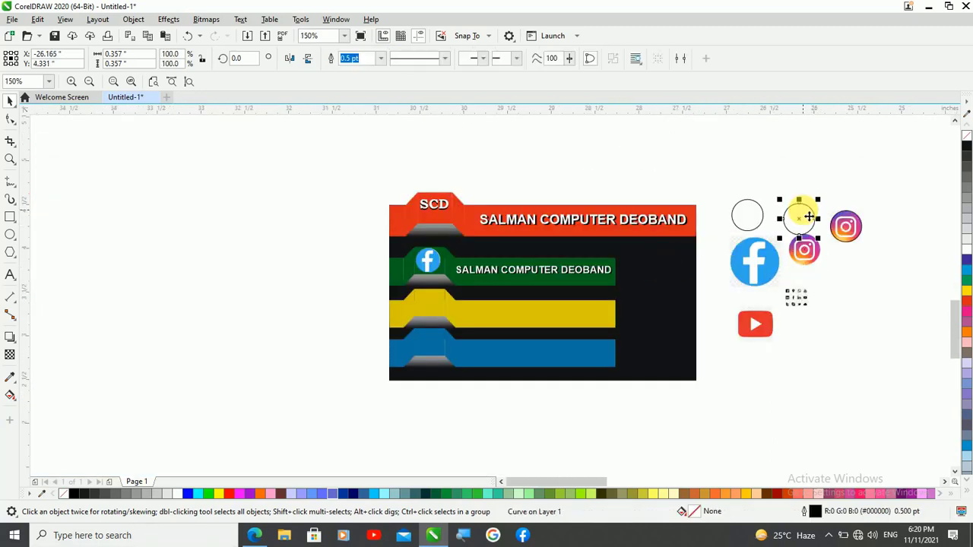
{"action": "key", "text": "Delete"}
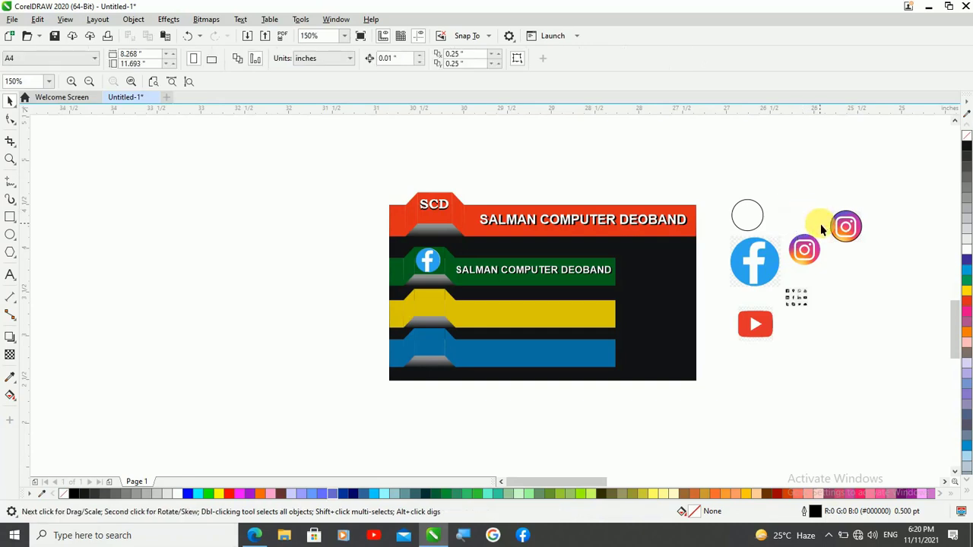
{"action": "left_click", "coordinate": [751, 213]}
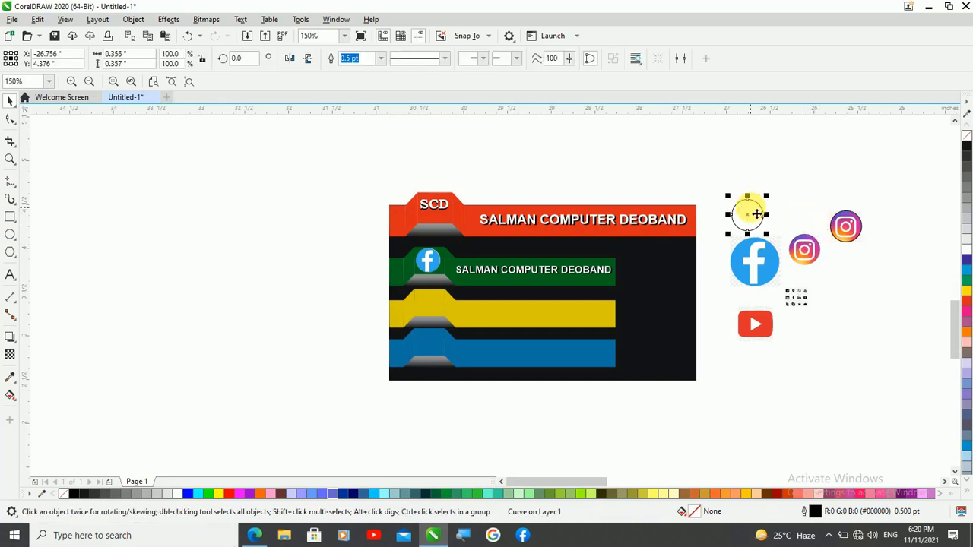
{"action": "key", "text": "Delete"}
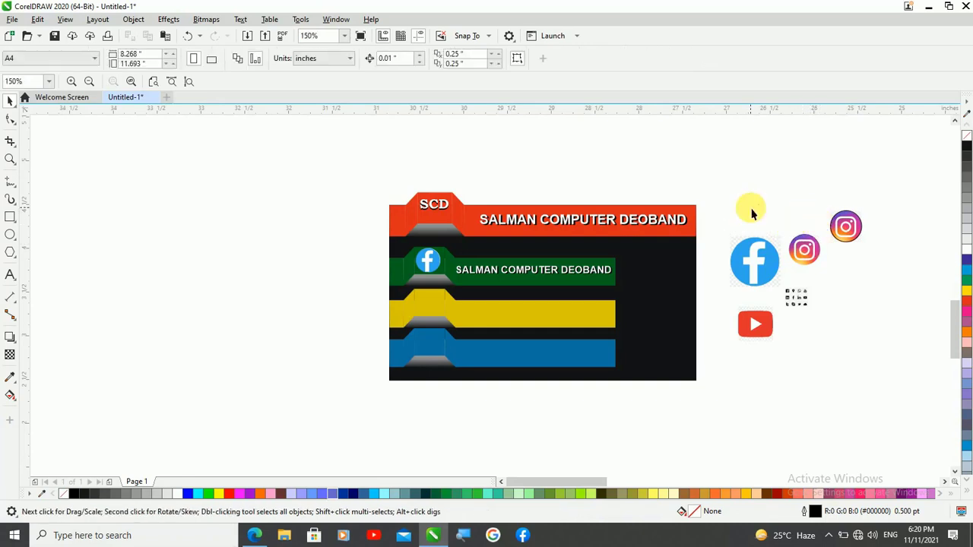
Move the round Instagram cutout onto the yellow strip's raised tab and shrink it to about 0.3 inch
{"action": "left_click", "coordinate": [803, 254]}
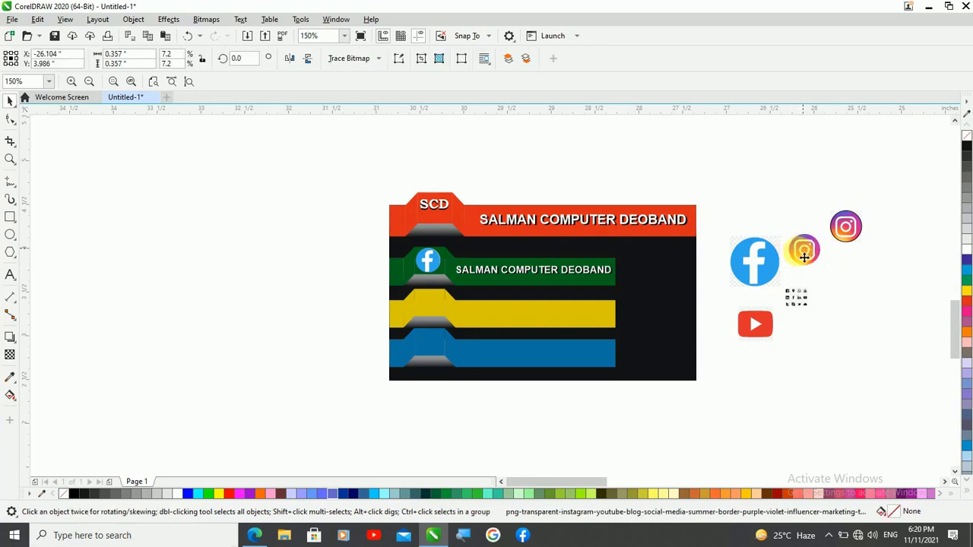
{"action": "left_click_drag", "start_coordinate": [804, 257], "coordinate": [427, 301]}
{"action": "scroll", "coordinate": [428, 316], "scroll_direction": "up", "scroll_amount": 4}
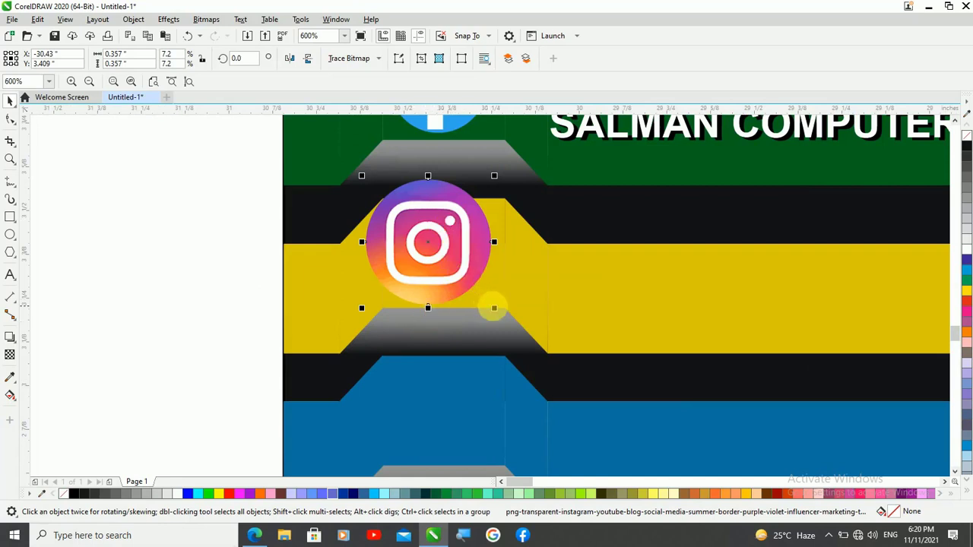
{"action": "left_click_drag", "start_coordinate": [494, 308], "coordinate": [484, 308]}
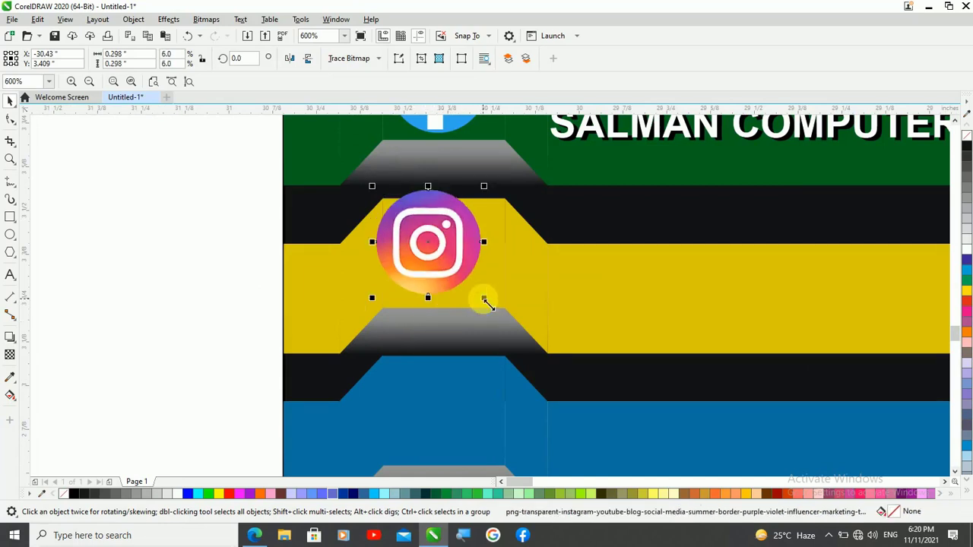
Nudge the Instagram cutout about 0.04 inch right and 0.03 inch down to centre it on the yellow tab
{"action": "key", "text": "Down"}
{"action": "key", "text": "Down"}
{"action": "key", "text": "Right"}
{"action": "key", "text": "Right"}
{"action": "key", "text": "Right"}
{"action": "key", "text": "Right"}
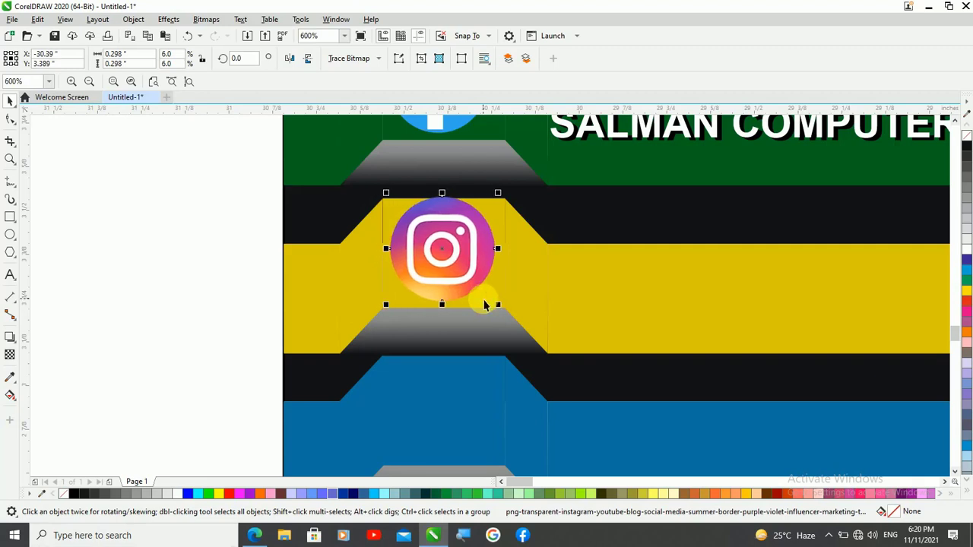
{"action": "key", "text": "Down"}
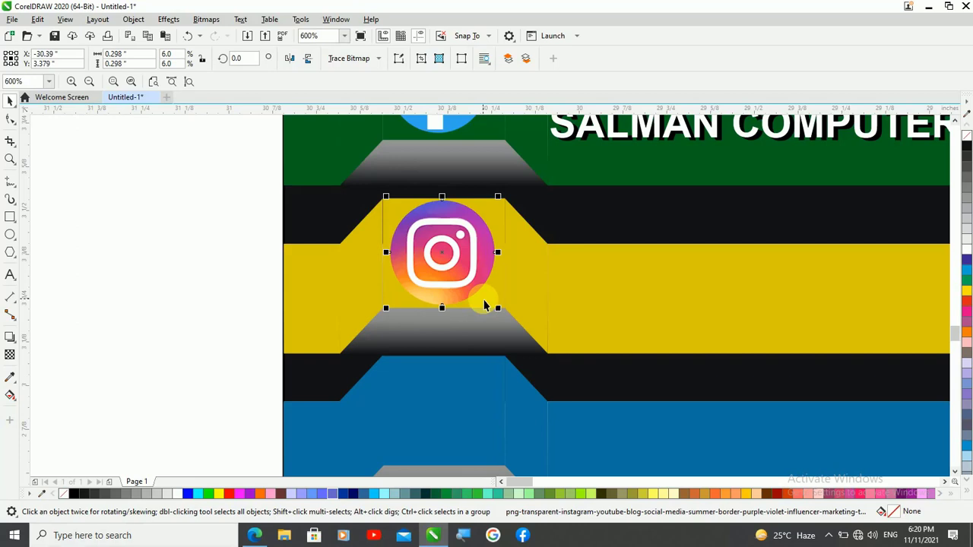
{"action": "left_click", "coordinate": [113, 222]}
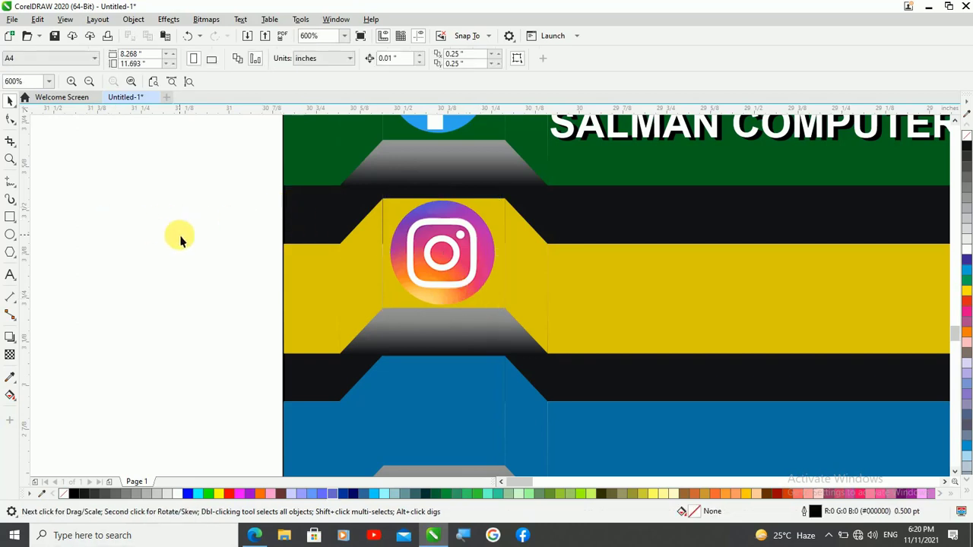
Place a copy of the green strip's white company heading and its black shadow on the yellow strip, and group the copied pair
{"action": "scroll", "coordinate": [181, 240], "scroll_direction": "down", "scroll_amount": 1}
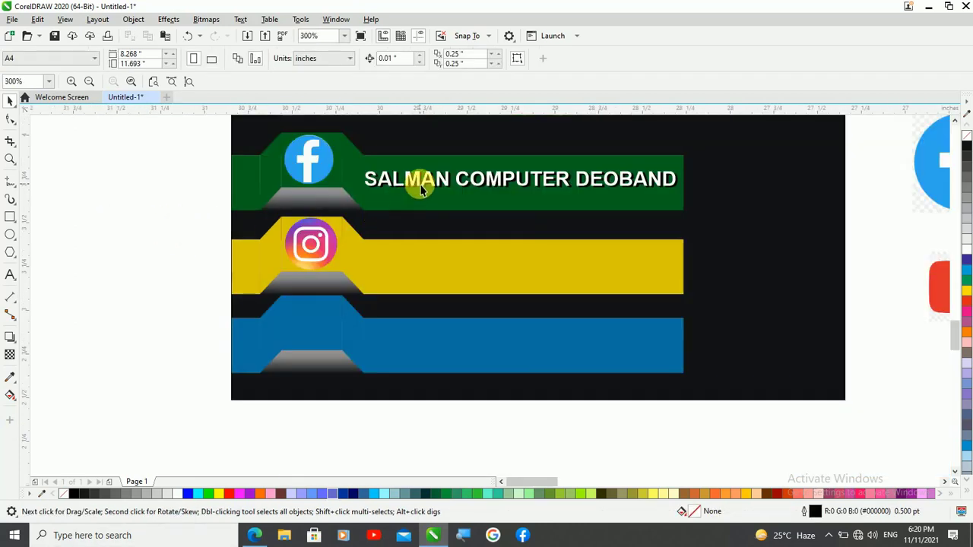
{"action": "scroll", "coordinate": [447, 185], "scroll_direction": "up", "scroll_amount": 1}
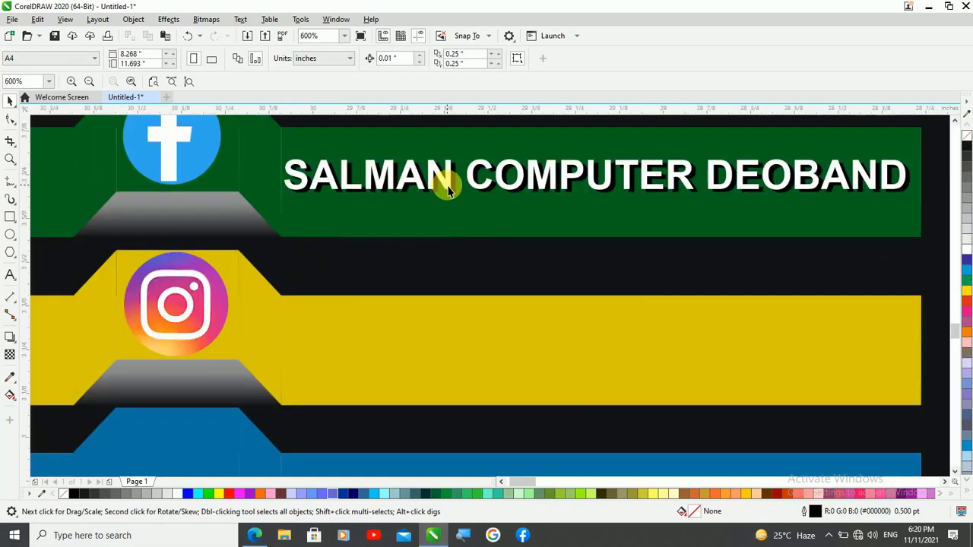
{"action": "left_click", "coordinate": [447, 188]}
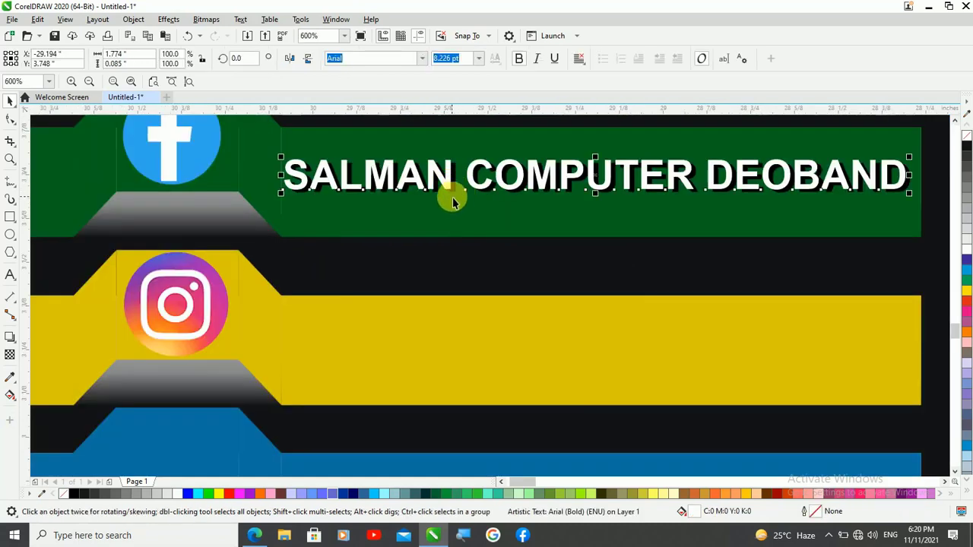
{"action": "scroll", "coordinate": [437, 207], "scroll_direction": "up", "scroll_amount": 1}
{"action": "scroll", "coordinate": [436, 207], "scroll_direction": "up", "scroll_amount": 1}
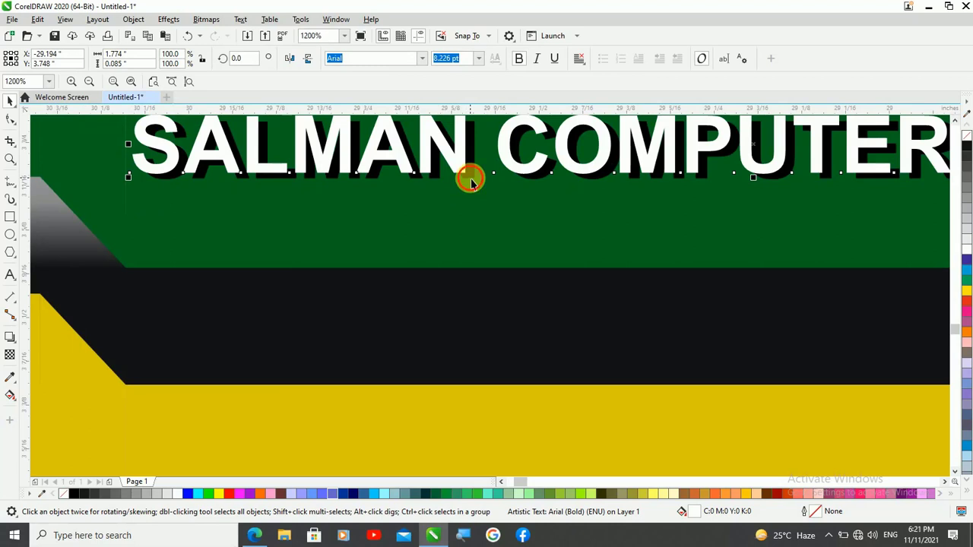
{"action": "left_click", "coordinate": [475, 184], "text": "shift"}
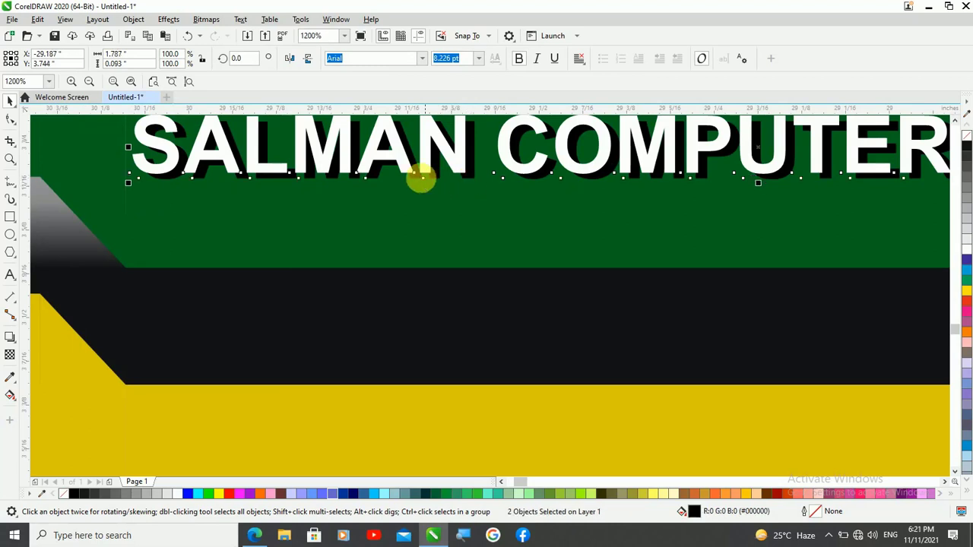
{"action": "scroll", "coordinate": [453, 207], "scroll_direction": "down", "scroll_amount": 1}
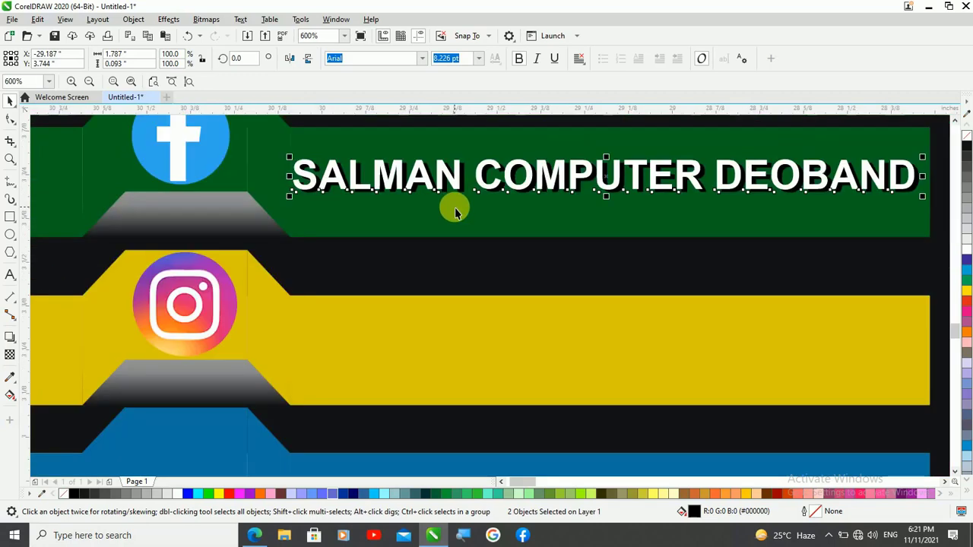
{"action": "left_click_drag", "start_coordinate": [606, 185], "coordinate": [601, 347]}
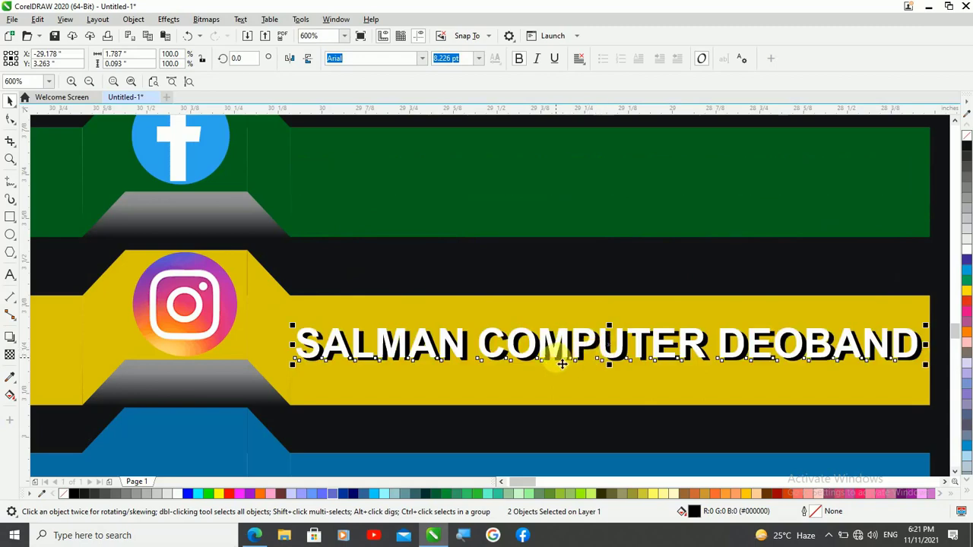
{"action": "key", "text": "ctrl+z"}
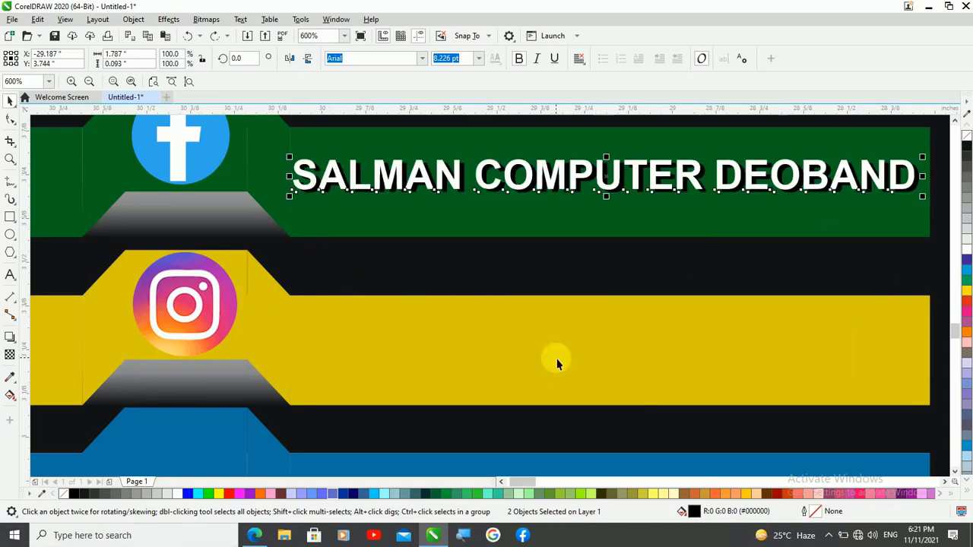
{"action": "key", "text": "ctrl+c"}
{"action": "key", "text": "ctrl+v"}
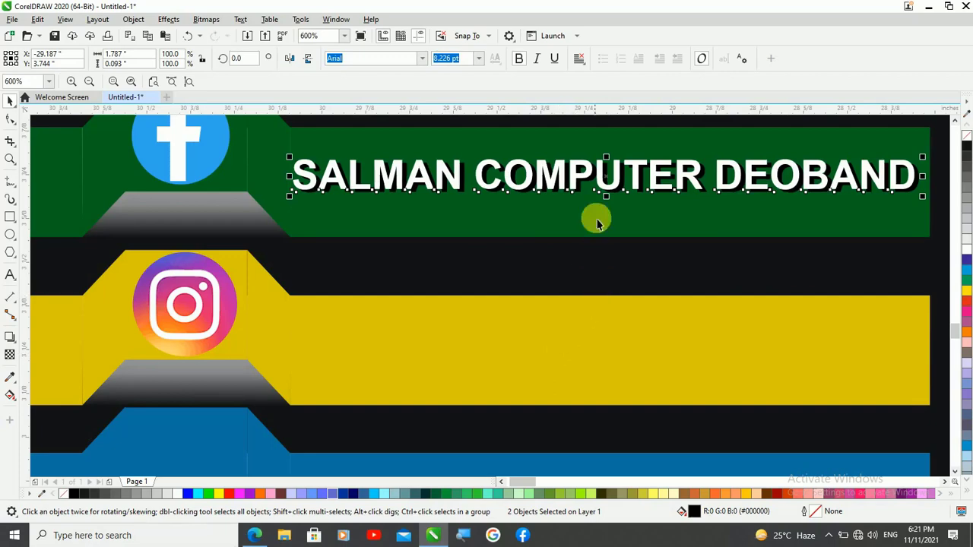
{"action": "left_click_drag", "start_coordinate": [608, 183], "coordinate": [599, 351]}
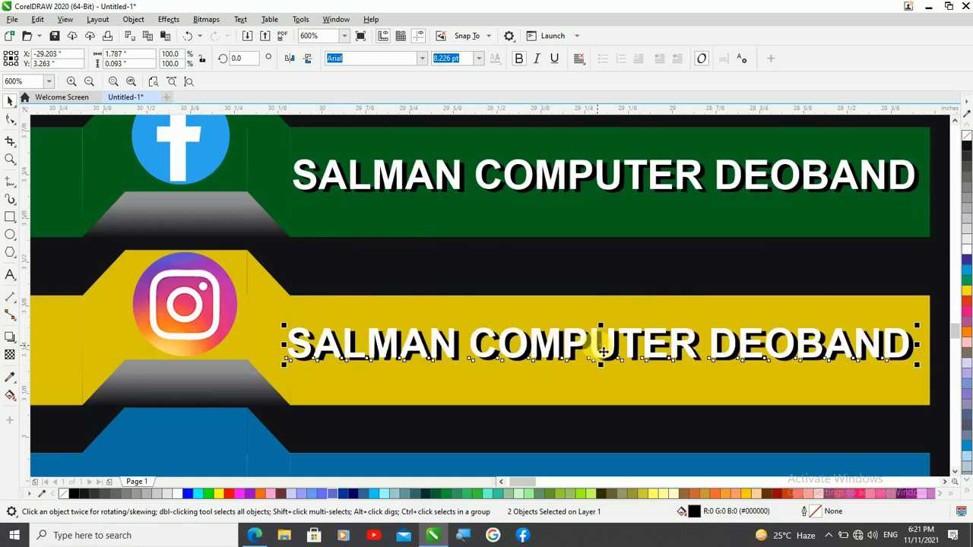
{"action": "key", "text": "ctrl+g"}
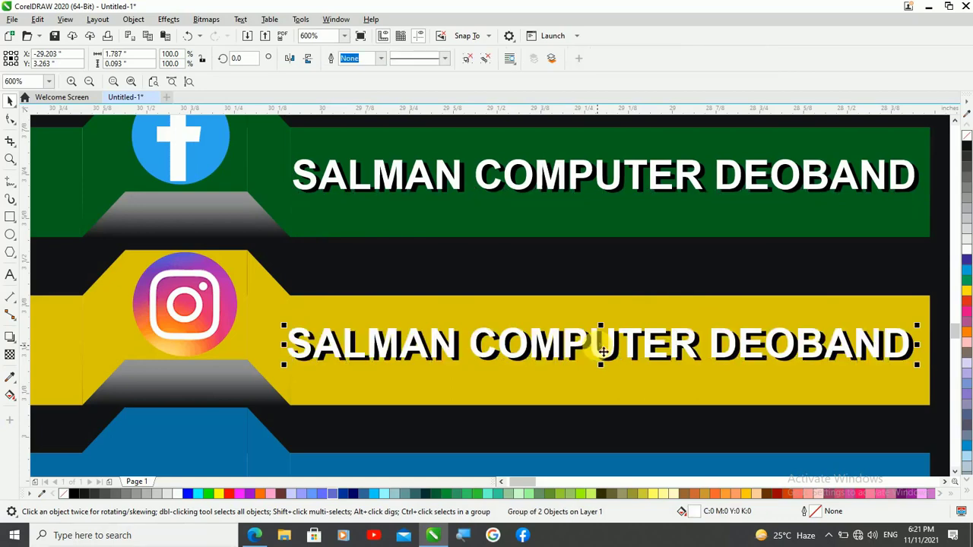
Draw a rectangle about 0.41 by 0.29 inch around the red YouTube logo
{"action": "scroll", "coordinate": [609, 157], "scroll_direction": "down", "scroll_amount": 2}
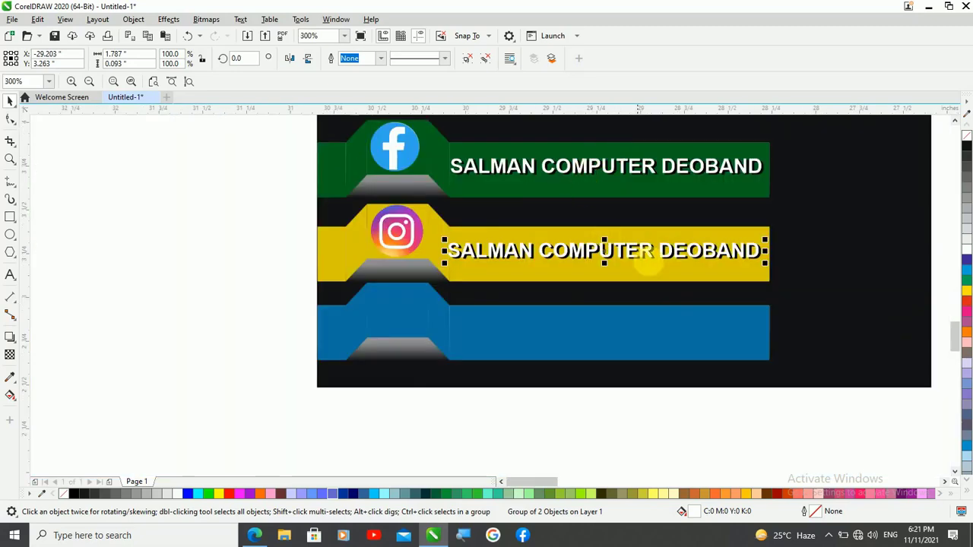
{"action": "scroll", "coordinate": [264, 308], "scroll_direction": "down", "scroll_amount": 1}
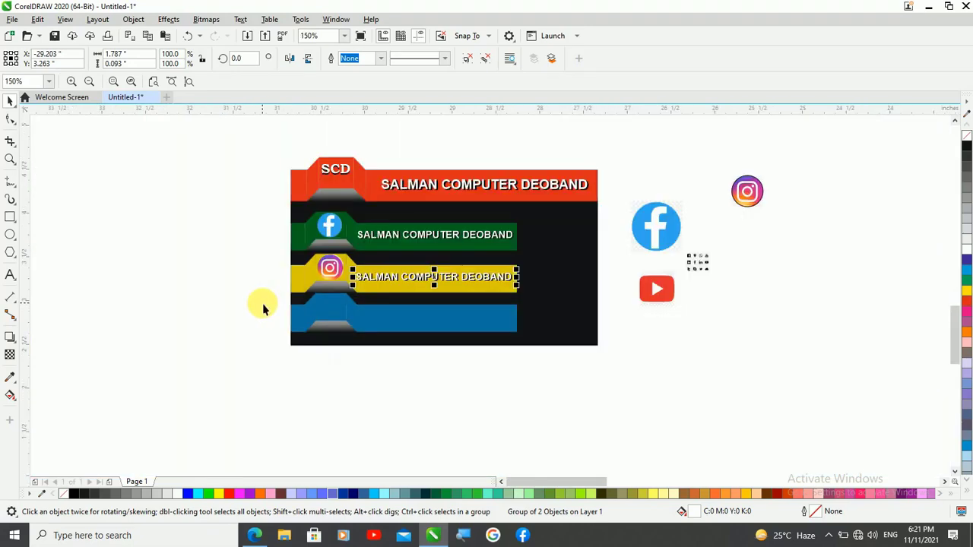
{"action": "scroll", "coordinate": [661, 287], "scroll_direction": "up", "scroll_amount": 2}
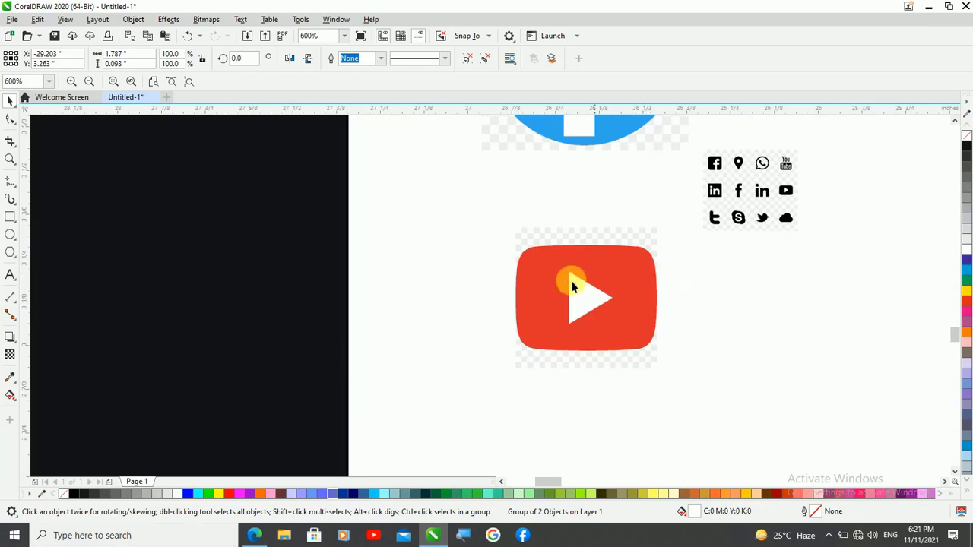
{"action": "left_click", "coordinate": [10, 217]}
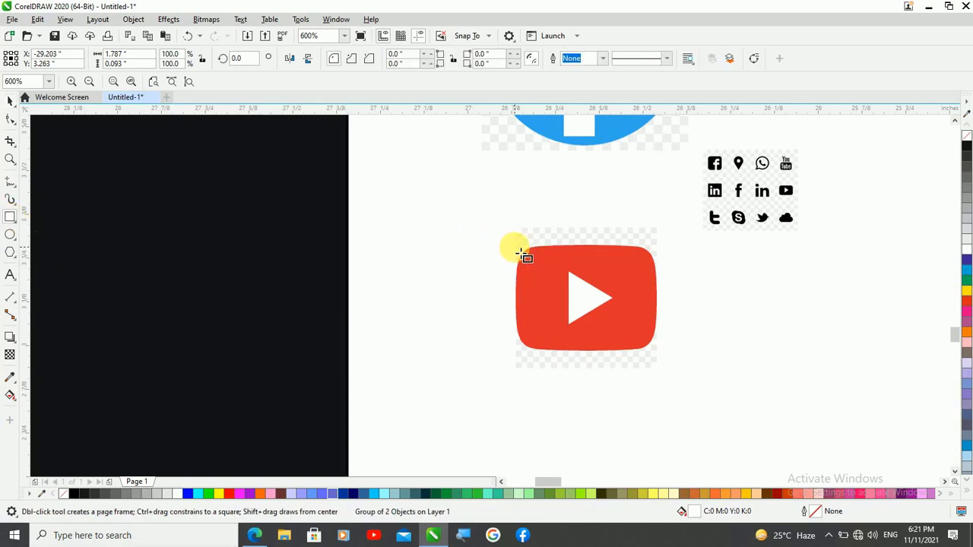
{"action": "left_click_drag", "start_coordinate": [520, 254], "coordinate": [663, 355]}
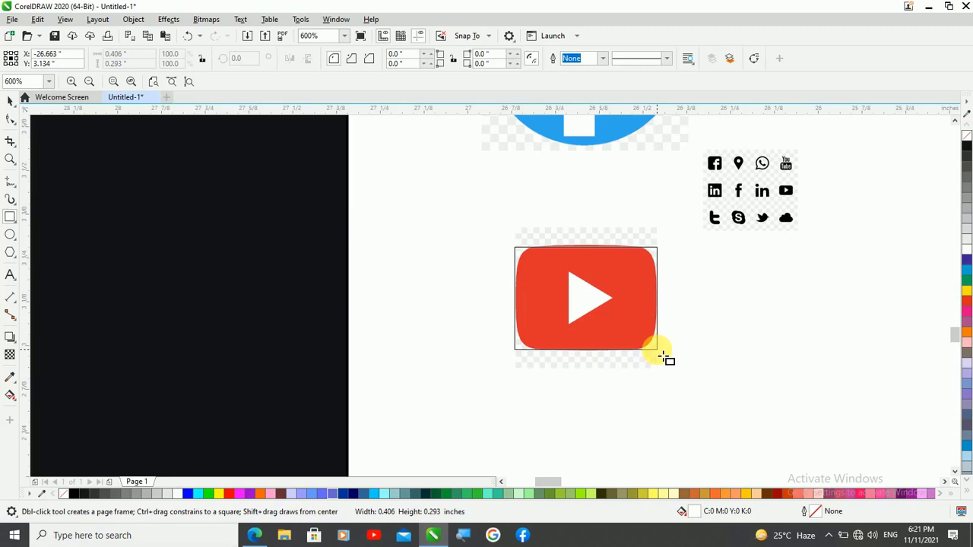
Round the four corners of the rectangle around the YouTube logo individually, with radii of about 0.075 to 0.09 inch
{"action": "left_click_drag", "start_coordinate": [664, 358], "coordinate": [662, 354]}
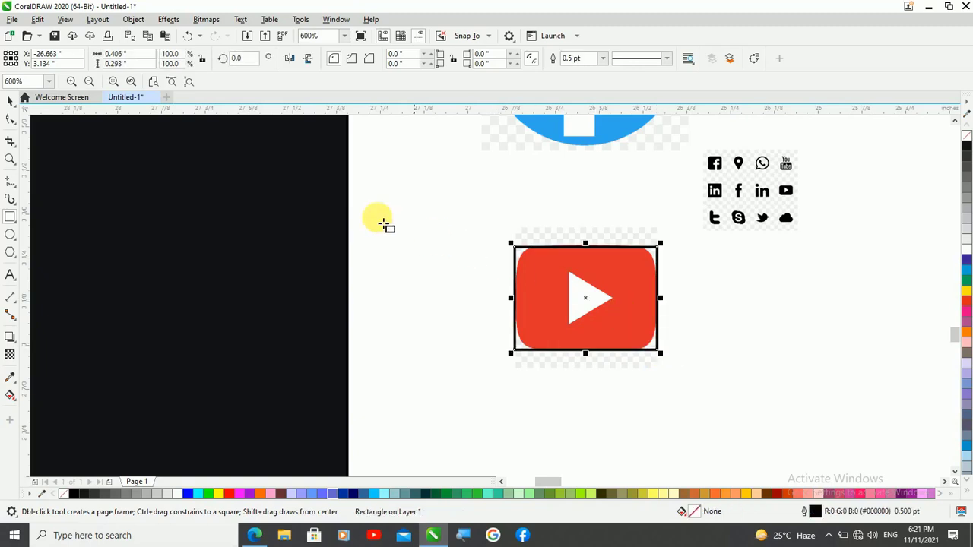
{"action": "left_click", "coordinate": [11, 120]}
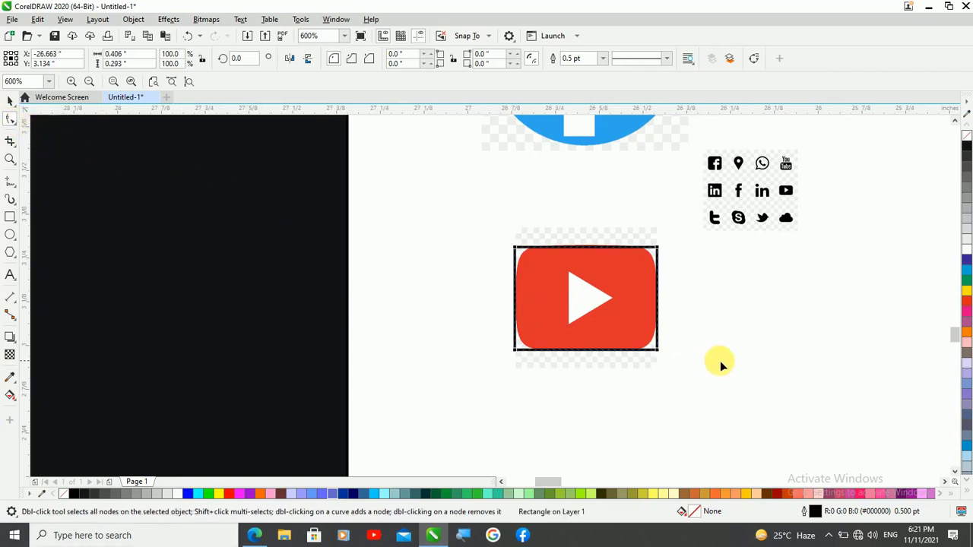
{"action": "left_click_drag", "start_coordinate": [656, 352], "coordinate": [659, 353]}
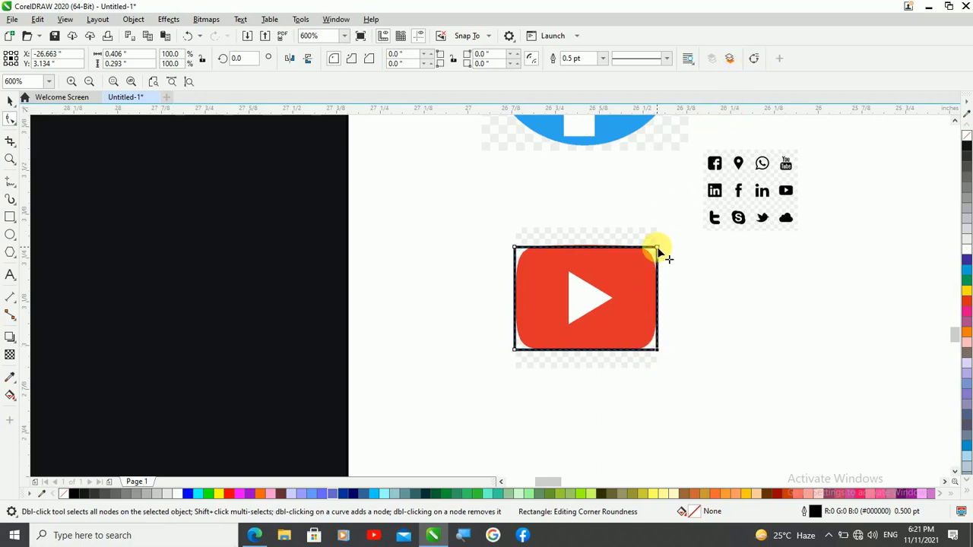
{"action": "left_click_drag", "start_coordinate": [655, 252], "coordinate": [649, 262]}
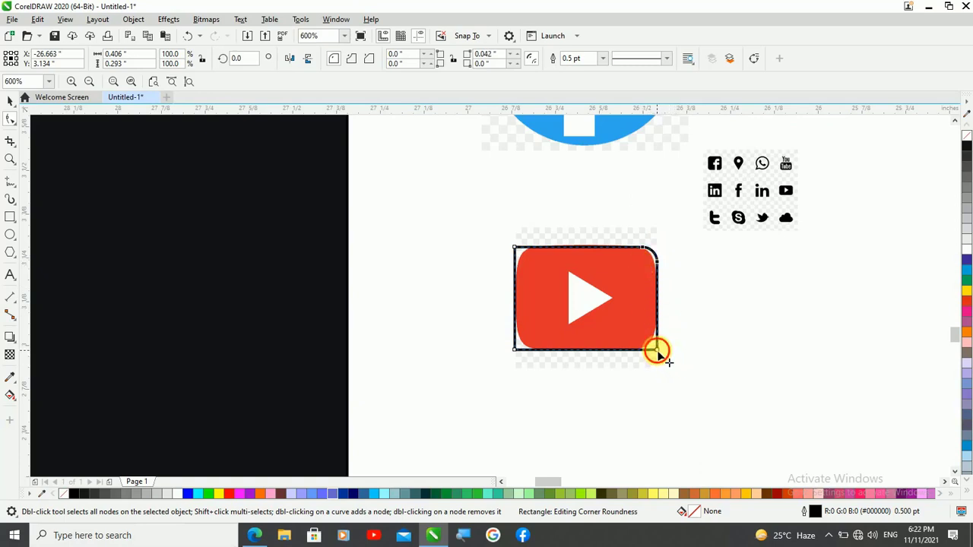
{"action": "left_click_drag", "start_coordinate": [657, 351], "coordinate": [643, 330]}
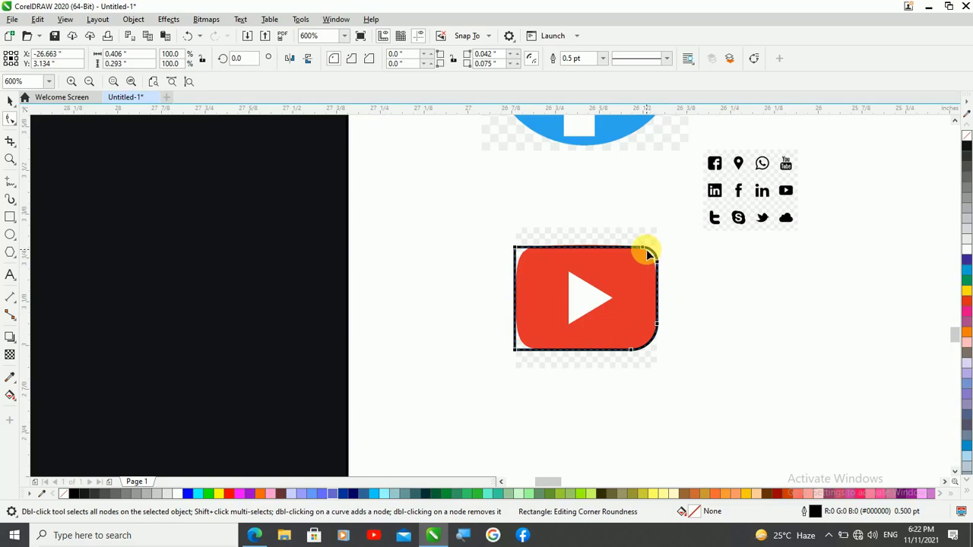
{"action": "left_click_drag", "start_coordinate": [642, 251], "coordinate": [631, 257]}
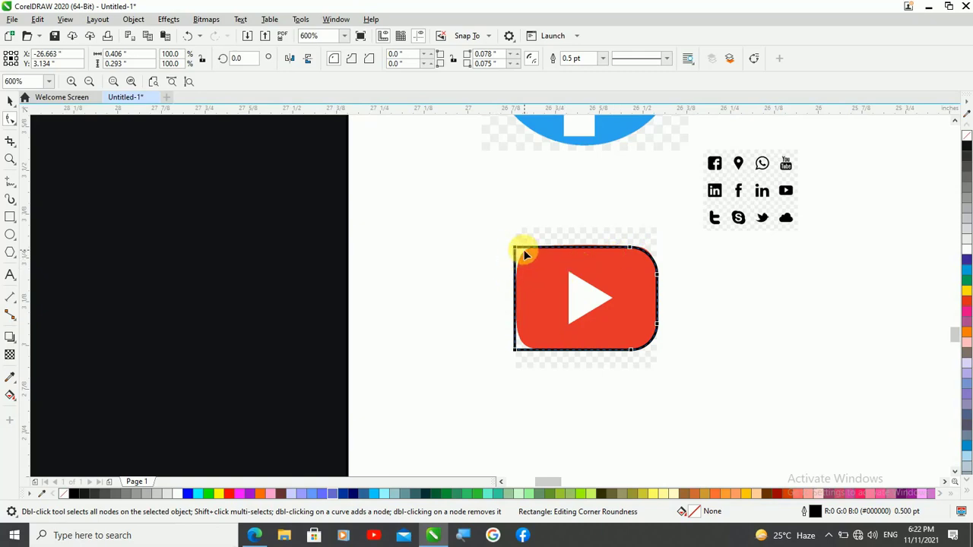
{"action": "left_click_drag", "start_coordinate": [515, 246], "coordinate": [544, 287]}
{"action": "left_click_drag", "start_coordinate": [515, 349], "coordinate": [543, 339]}
{"action": "left_click", "coordinate": [10, 101]}
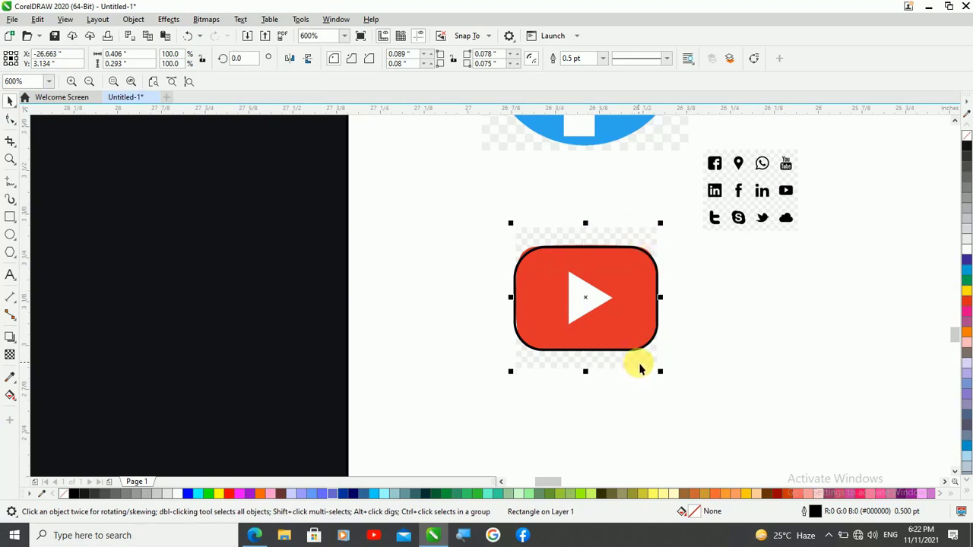
Intersect the rounded rectangle with the YouTube image, and move the outline and the resulting cutout off the original
{"action": "left_click", "coordinate": [640, 367], "text": "shift"}
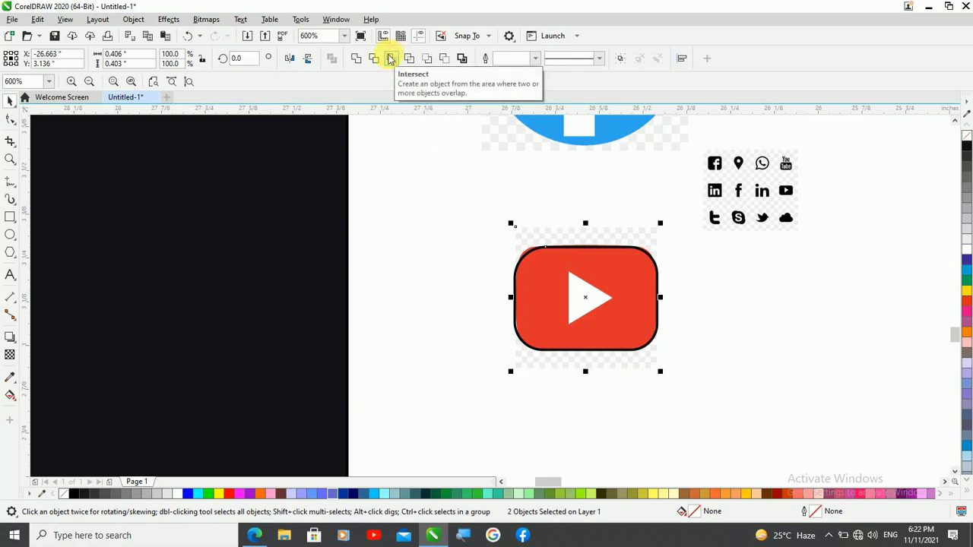
{"action": "left_click", "coordinate": [391, 58]}
{"action": "left_click_drag", "start_coordinate": [615, 304], "coordinate": [830, 322]}
{"action": "left_click_drag", "start_coordinate": [592, 318], "coordinate": [678, 386]}
{"action": "right_click", "coordinate": [678, 386]}
Move the YouTube cutout onto the blue strip's raised tab and shrink it to fit within the tab
{"action": "scroll", "coordinate": [676, 266], "scroll_direction": "down", "scroll_amount": 1}
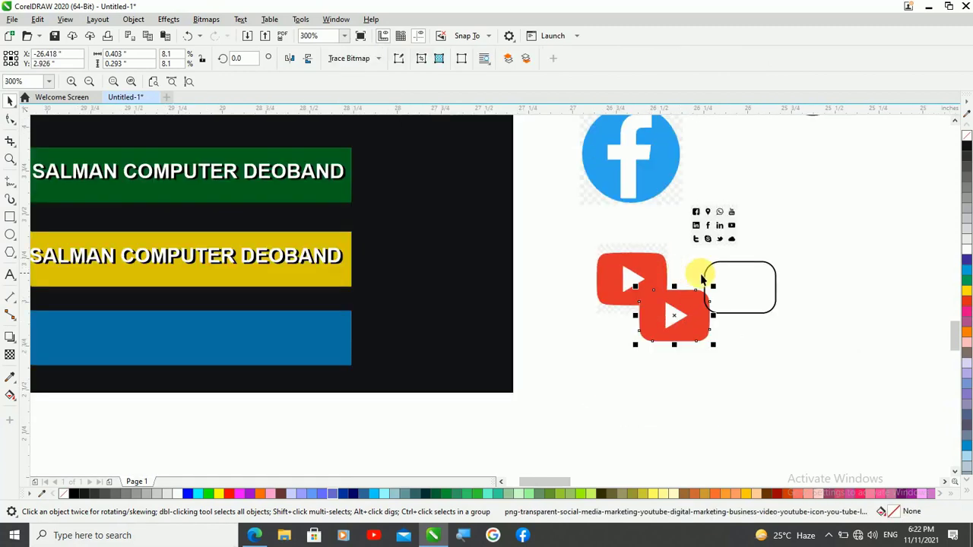
{"action": "scroll", "coordinate": [722, 276], "scroll_direction": "down", "scroll_amount": 1}
{"action": "scroll", "coordinate": [517, 304], "scroll_direction": "up", "scroll_amount": 1}
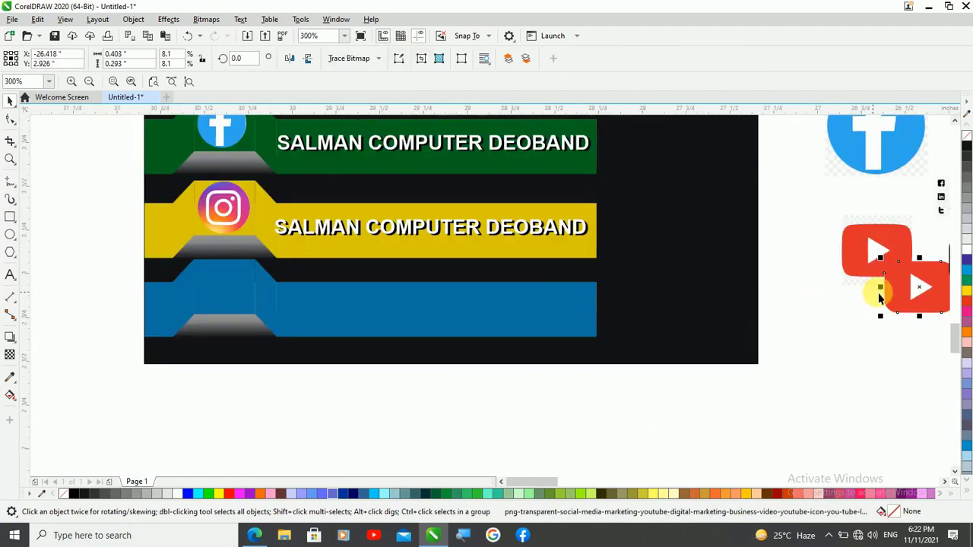
{"action": "left_click_drag", "start_coordinate": [917, 289], "coordinate": [223, 295]}
{"action": "scroll", "coordinate": [426, 343], "scroll_direction": "down", "scroll_amount": 1}
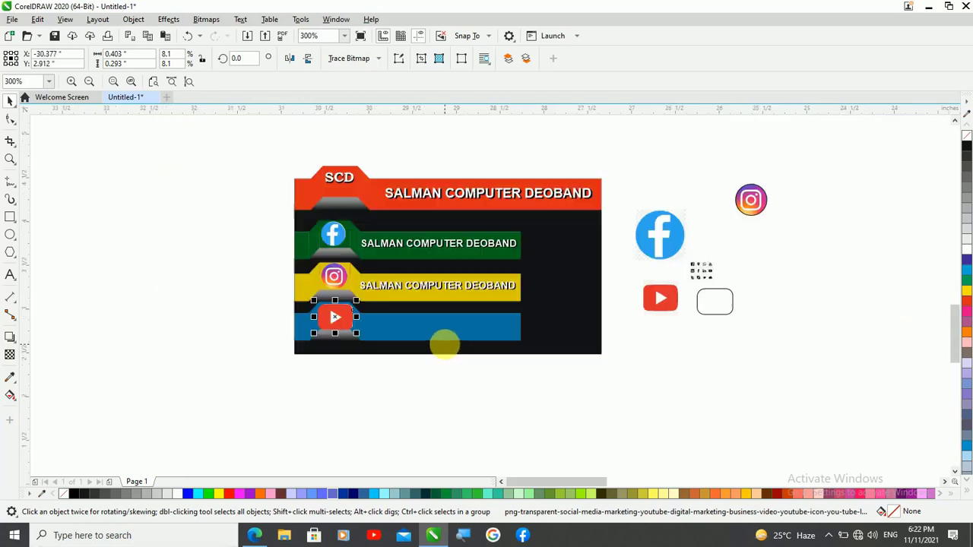
{"action": "scroll", "coordinate": [325, 335], "scroll_direction": "up", "scroll_amount": 1}
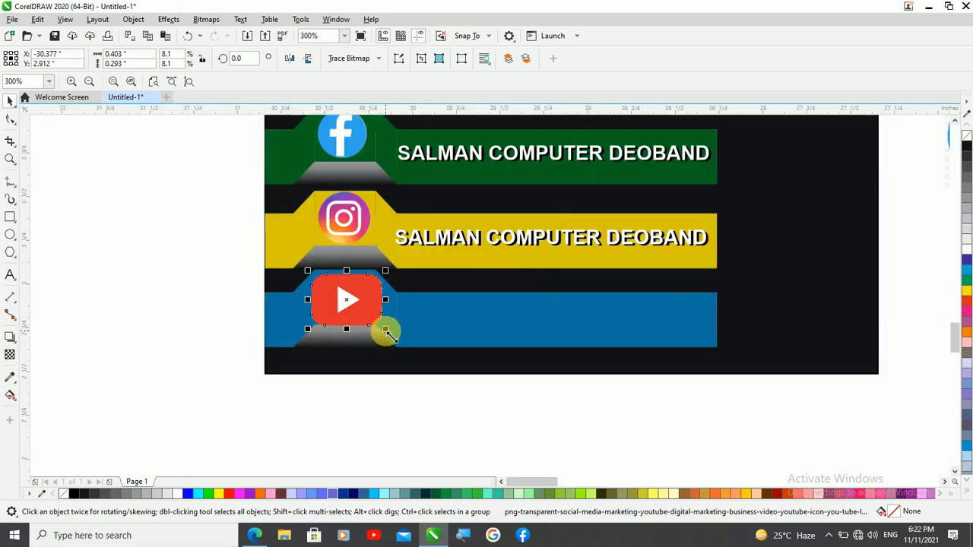
{"action": "left_click_drag", "start_coordinate": [385, 329], "coordinate": [383, 337]}
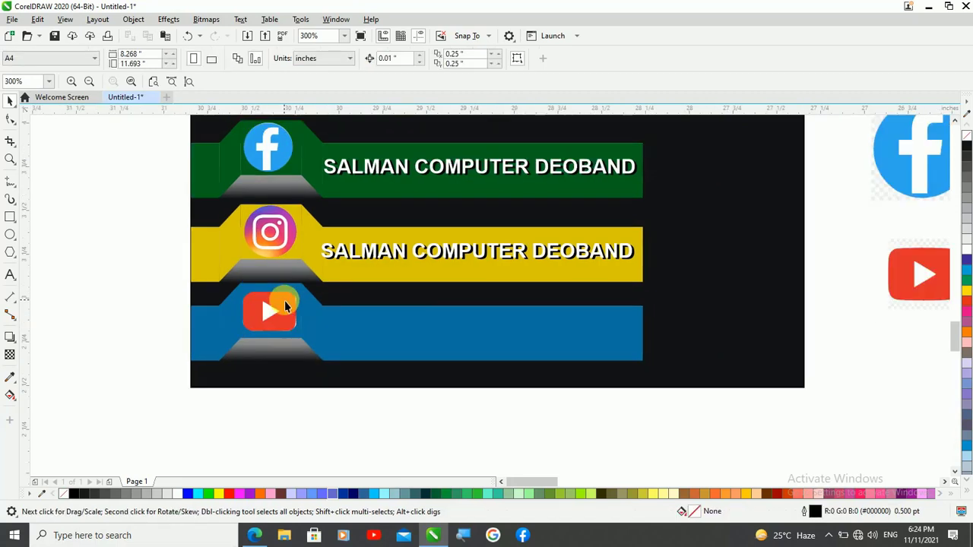
Place a copy of the yellow strip's grouped company heading on the blue strip
{"action": "scroll", "coordinate": [284, 302], "scroll_direction": "up", "scroll_amount": 4}
{"action": "scroll", "coordinate": [255, 302], "scroll_direction": "down", "scroll_amount": 2}
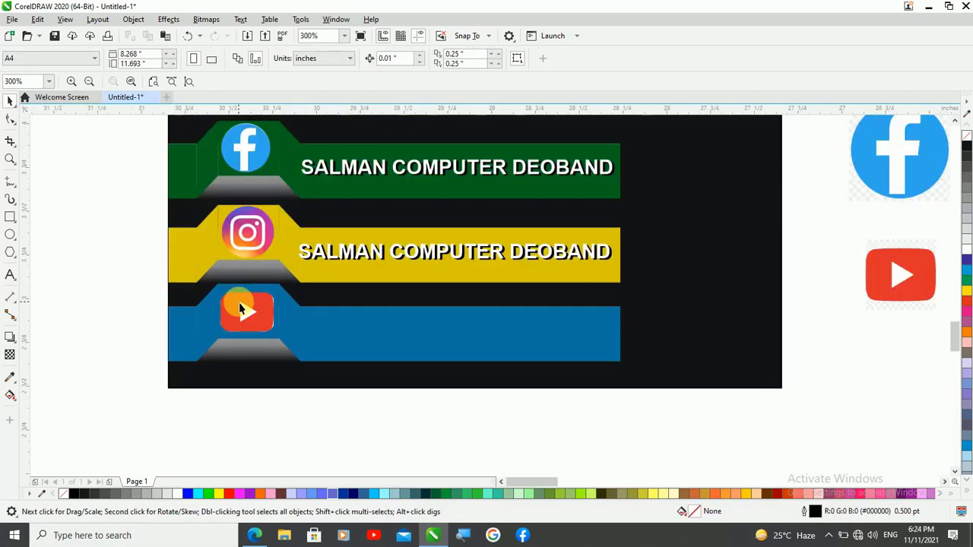
{"action": "left_click", "coordinate": [333, 257]}
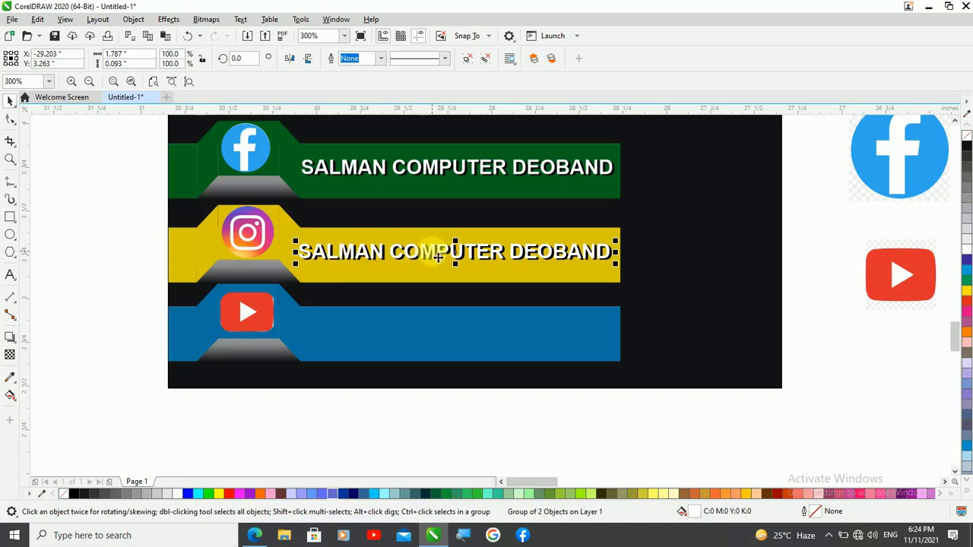
{"action": "left_click_drag", "start_coordinate": [438, 257], "coordinate": [431, 332]}
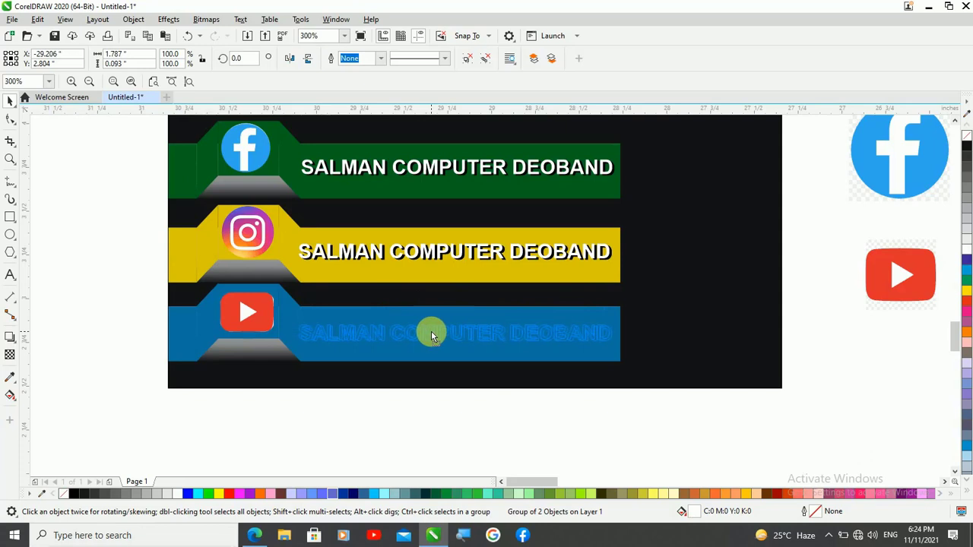
{"action": "left_click_drag", "start_coordinate": [431, 334], "coordinate": [431, 335]}
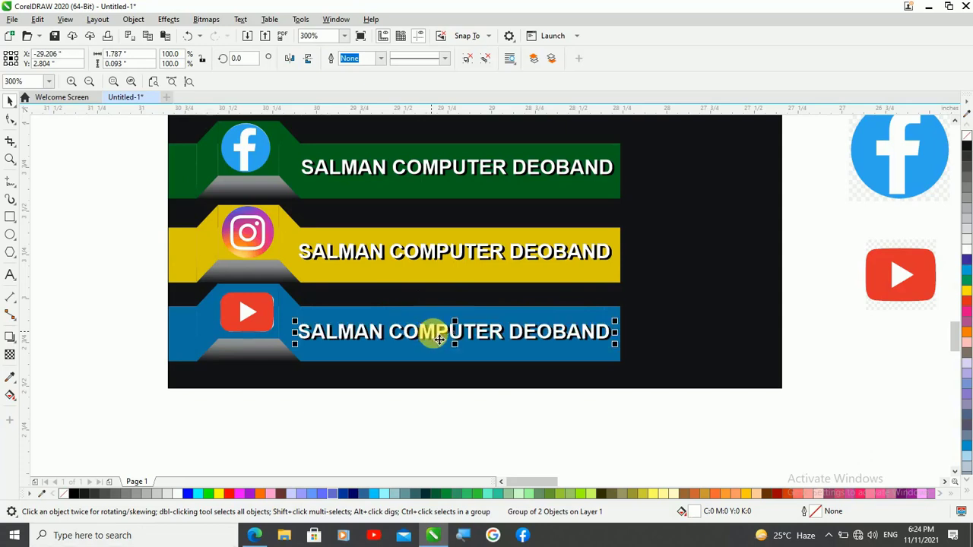
Centre the grouped headings horizontally and vertically on the long rectangles of the blue and yellow strips
{"action": "left_click", "coordinate": [522, 362], "text": "shift"}
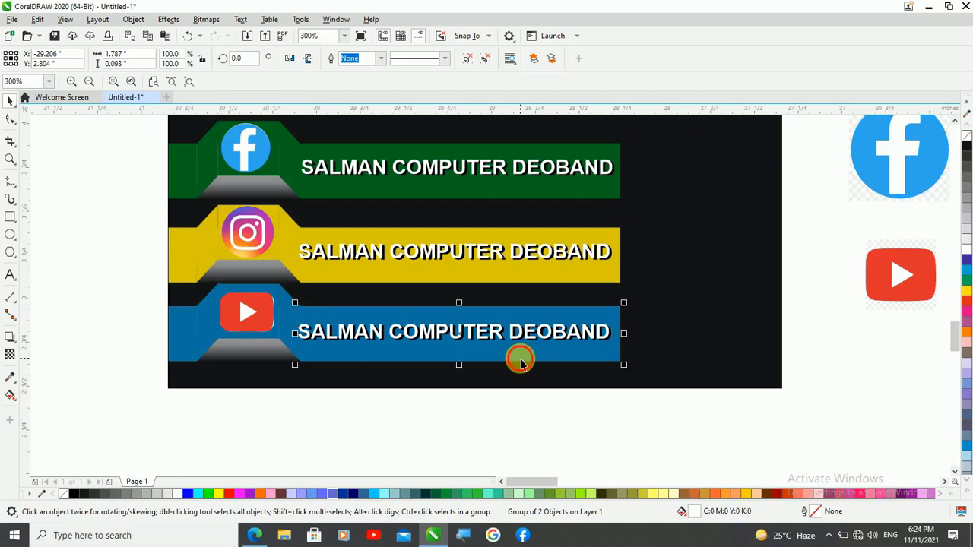
{"action": "key", "text": "c"}
{"action": "key", "text": "e"}
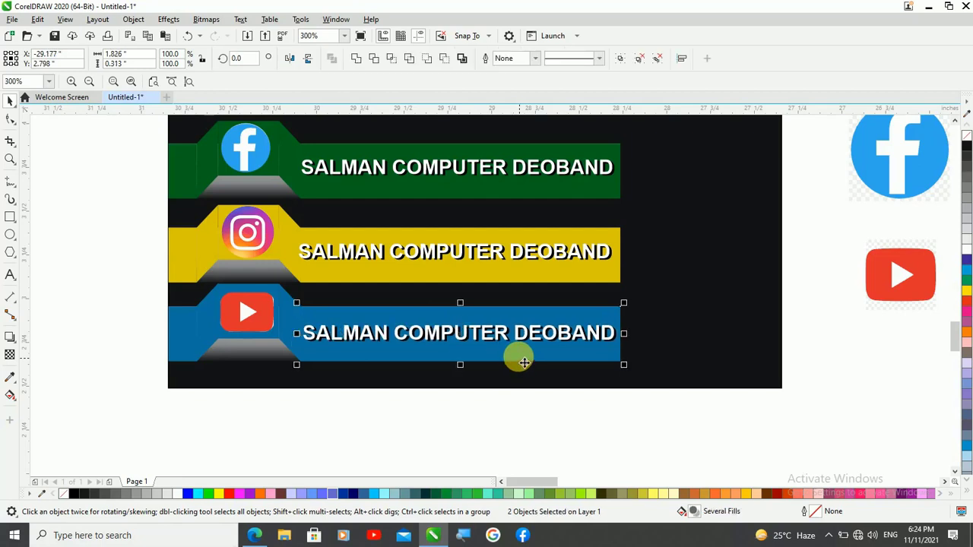
{"action": "left_click", "coordinate": [487, 260]}
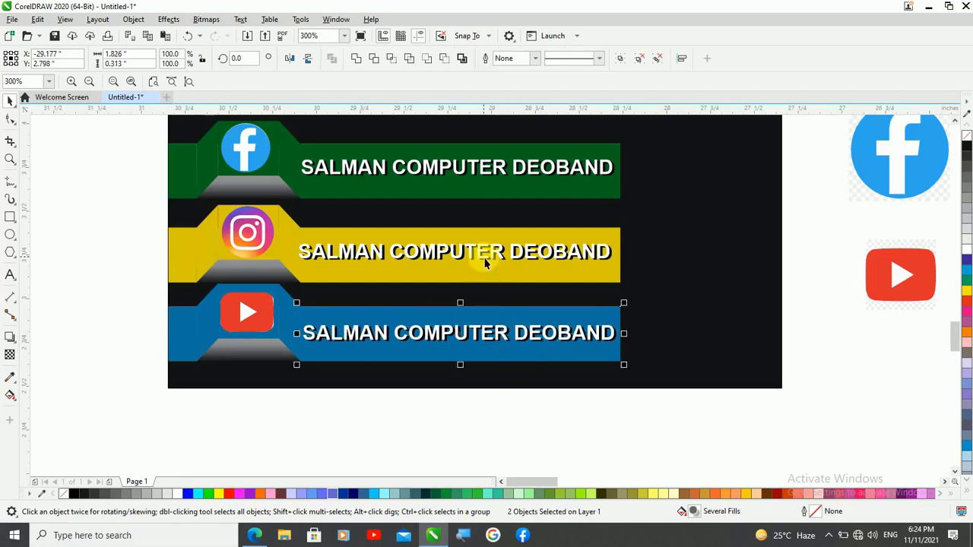
{"action": "left_click", "coordinate": [535, 273], "text": "shift"}
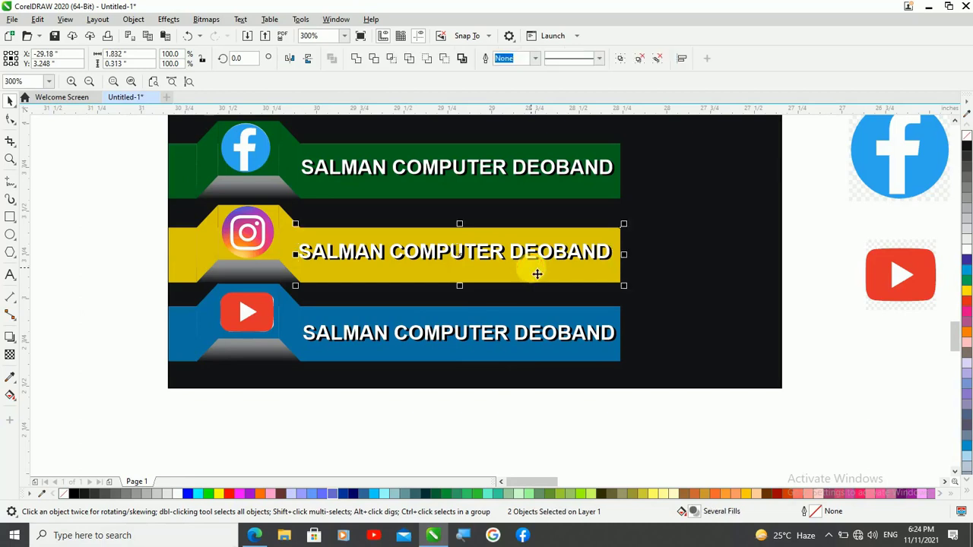
{"action": "key", "text": "c"}
{"action": "key", "text": "e"}
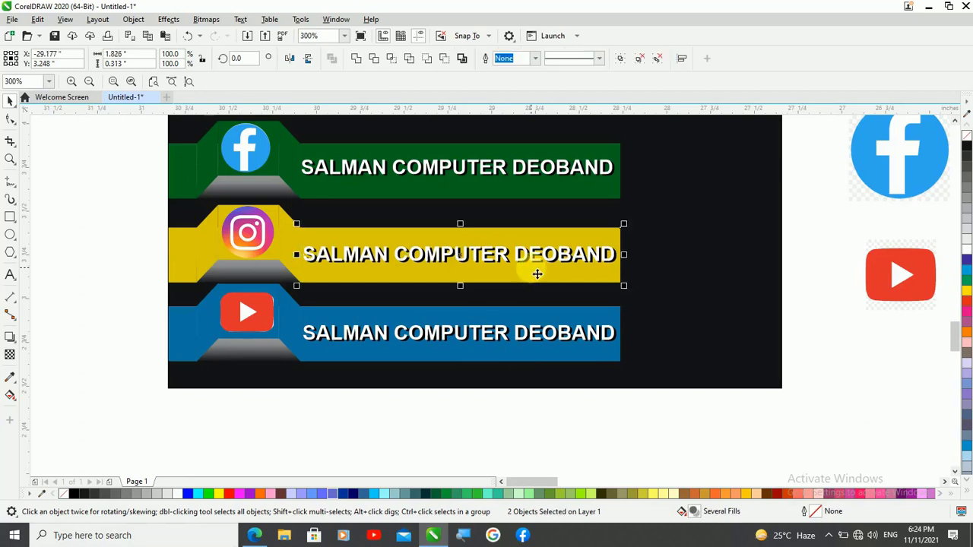
Centre the green strip's white company heading horizontally and vertically on its long rectangle
{"action": "left_click", "coordinate": [487, 181]}
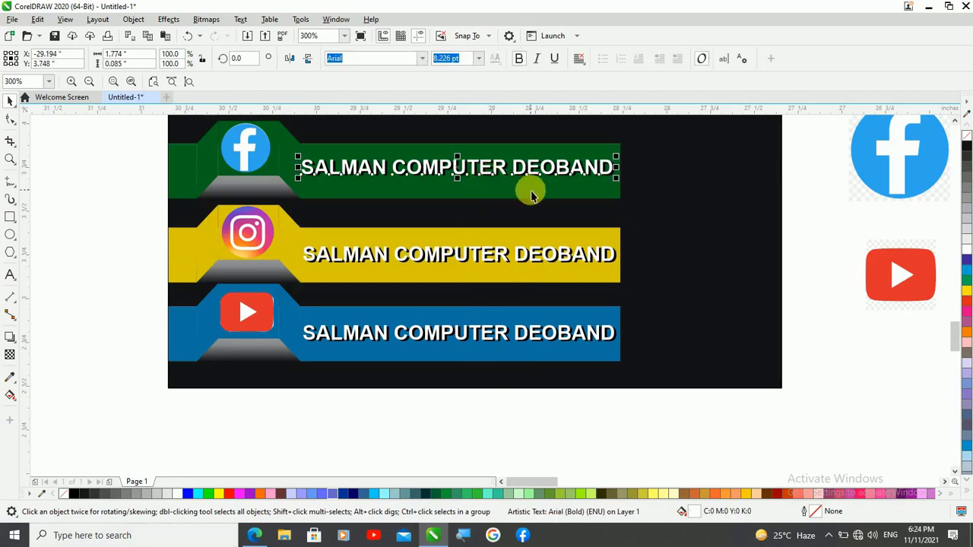
{"action": "left_click", "coordinate": [534, 195], "text": "shift"}
{"action": "key", "text": "c"}
{"action": "key", "text": "e"}
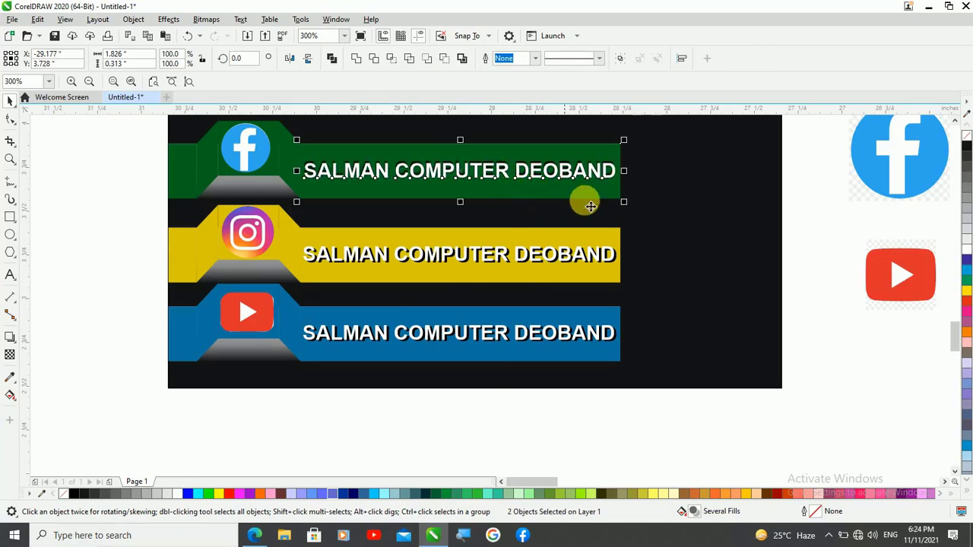
Delete the leftover source logos, icon sheet and rounded outline beside the card
{"action": "scroll", "coordinate": [339, 317], "scroll_direction": "down", "scroll_amount": 3}
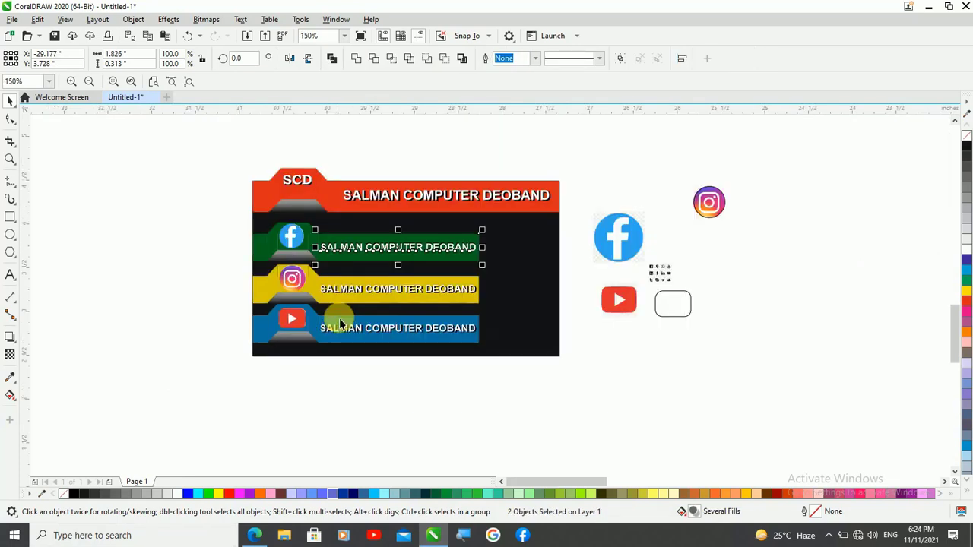
{"action": "left_click", "coordinate": [207, 163]}
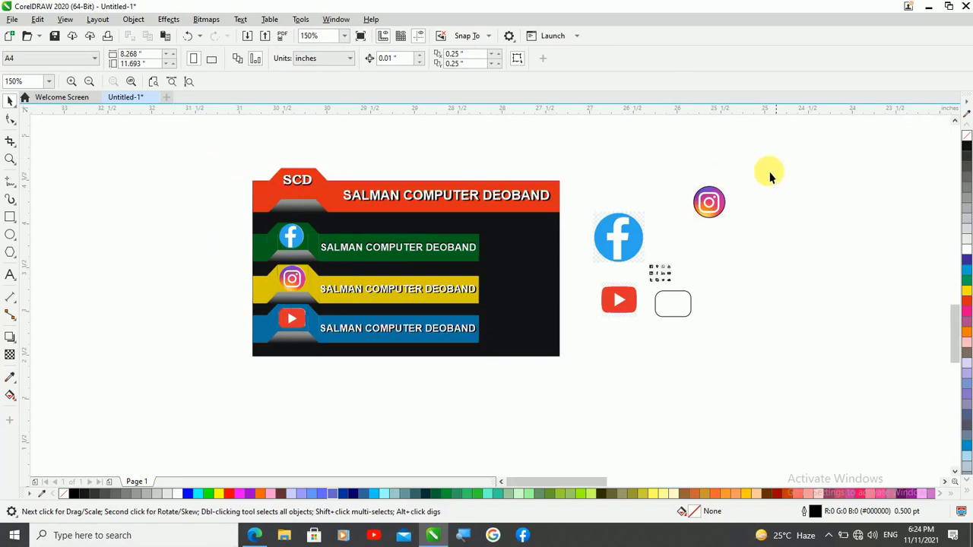
{"action": "left_click_drag", "start_coordinate": [777, 159], "coordinate": [576, 371]}
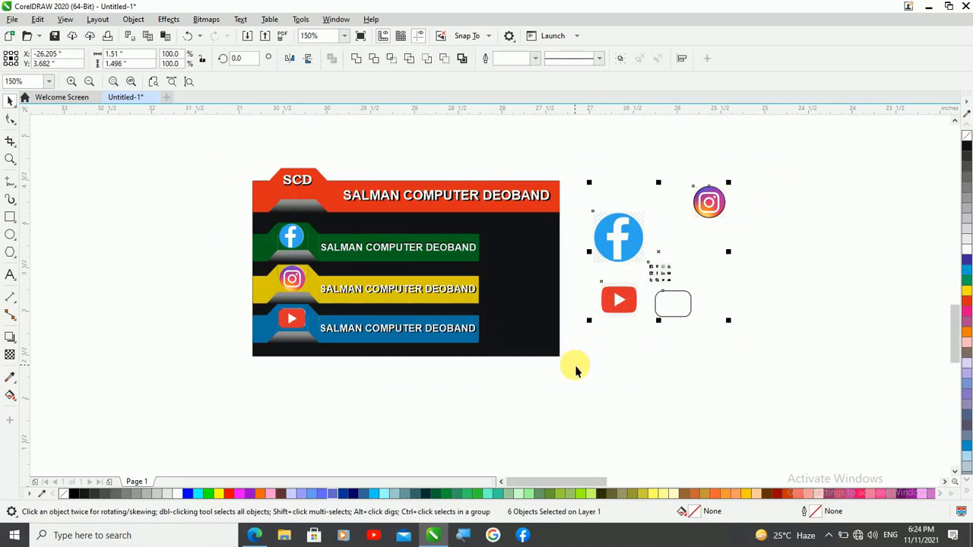
{"action": "key", "text": "Delete"}
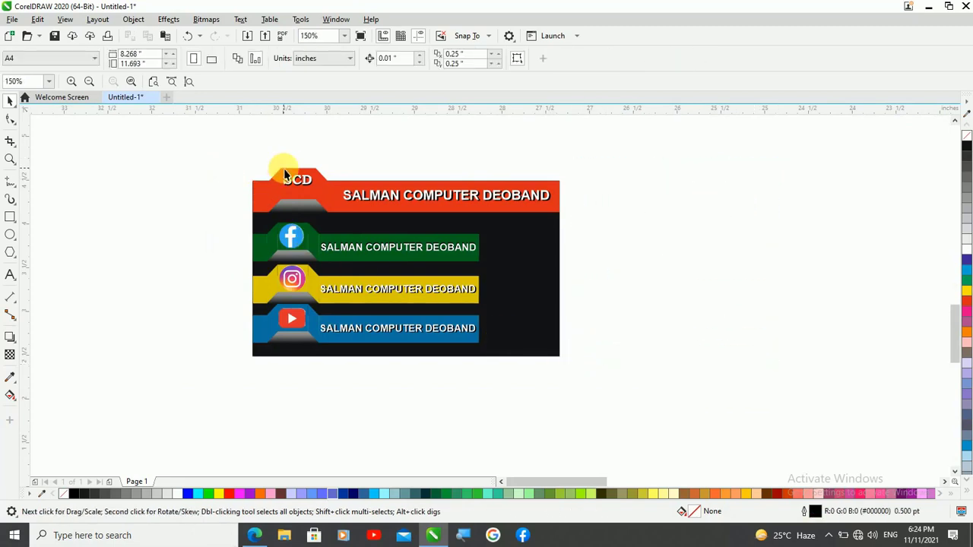
Group the SCD text on the red tab with its black shadow and stretch the group to about 0.16 inch high
{"action": "scroll", "coordinate": [283, 171], "scroll_direction": "up", "scroll_amount": 2}
{"action": "left_click", "coordinate": [310, 198]}
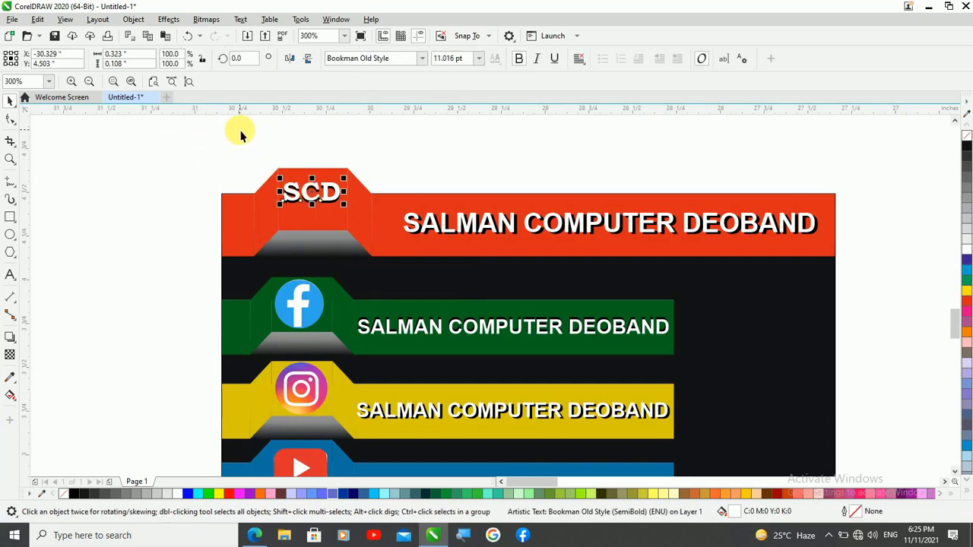
{"action": "left_click_drag", "start_coordinate": [246, 130], "coordinate": [343, 252]}
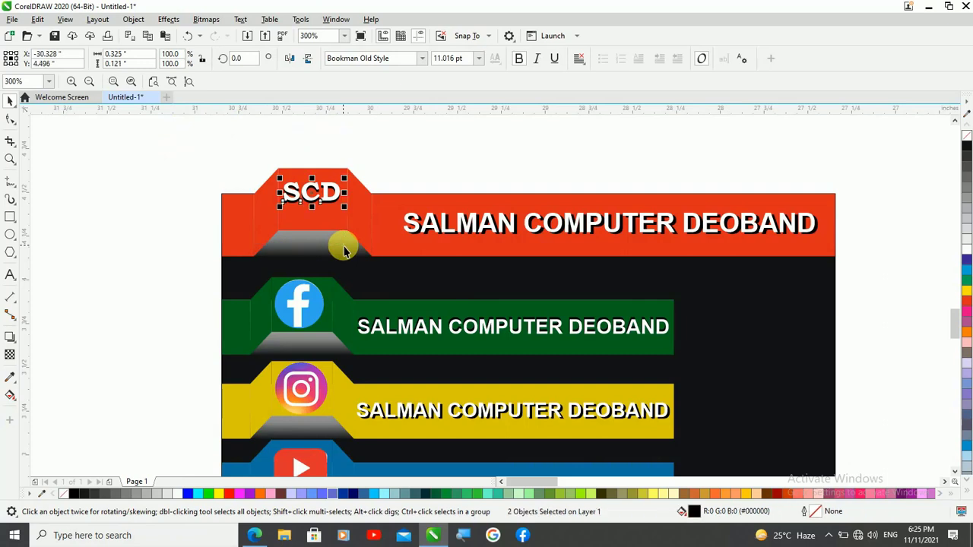
{"action": "key", "text": "ctrl+g"}
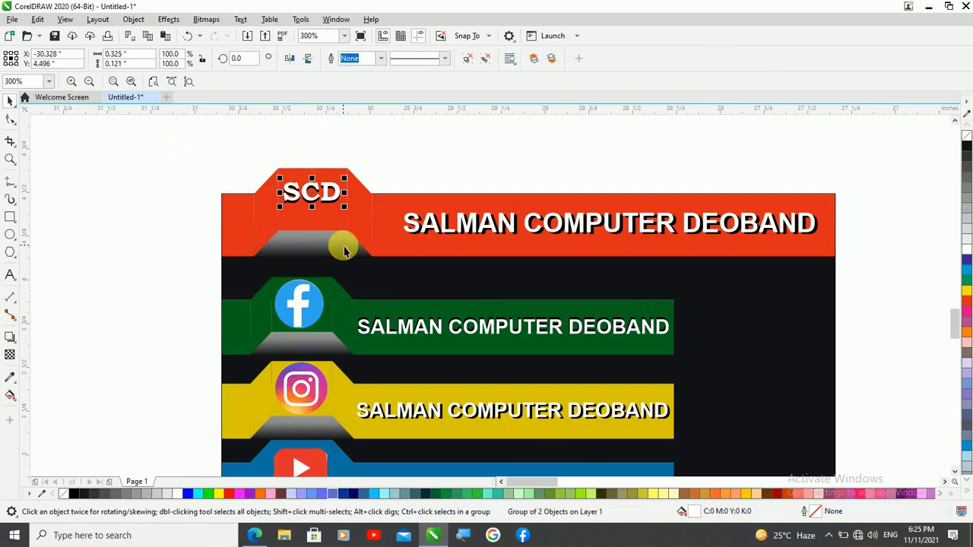
{"action": "left_click_drag", "start_coordinate": [313, 206], "coordinate": [320, 220]}
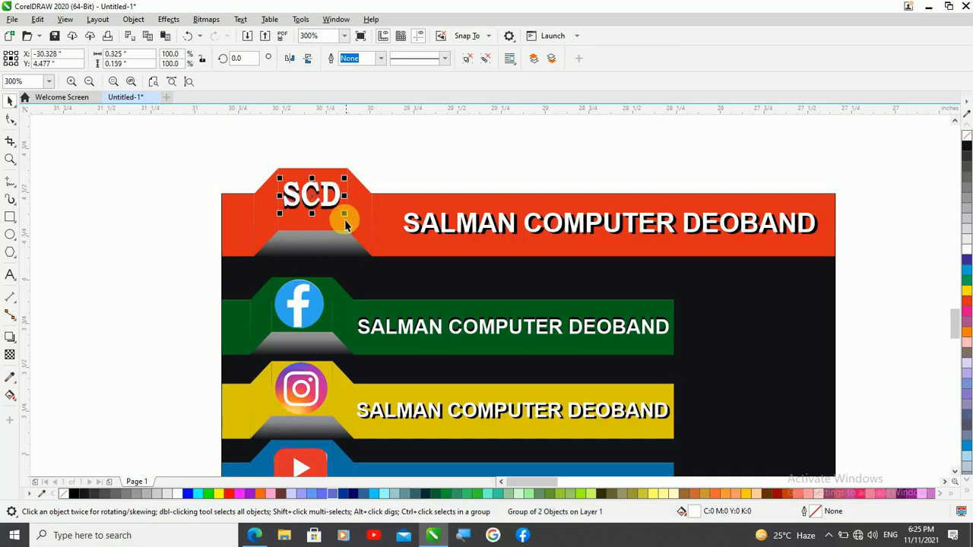
{"action": "left_click", "coordinate": [250, 126]}
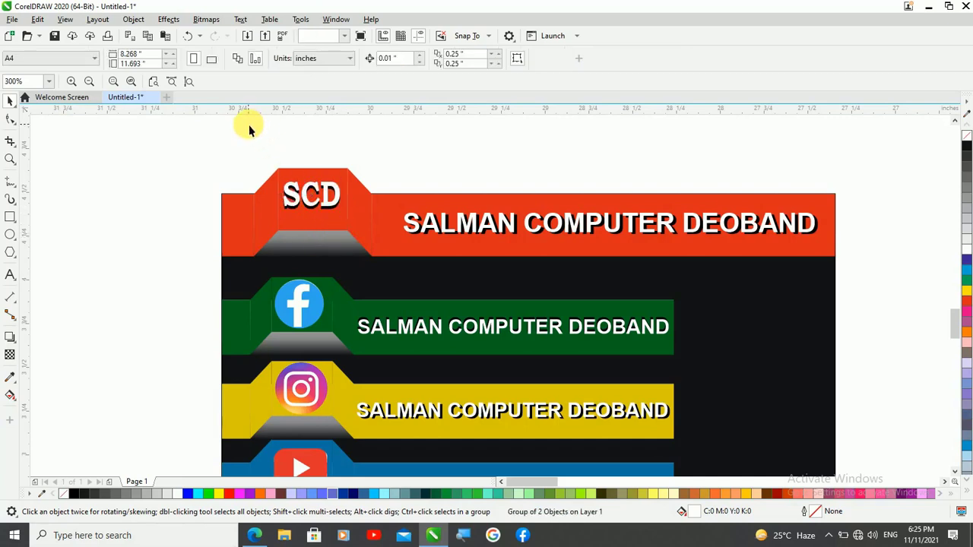
{"action": "left_click", "coordinate": [421, 250]}
{"action": "left_click", "coordinate": [117, 135]}
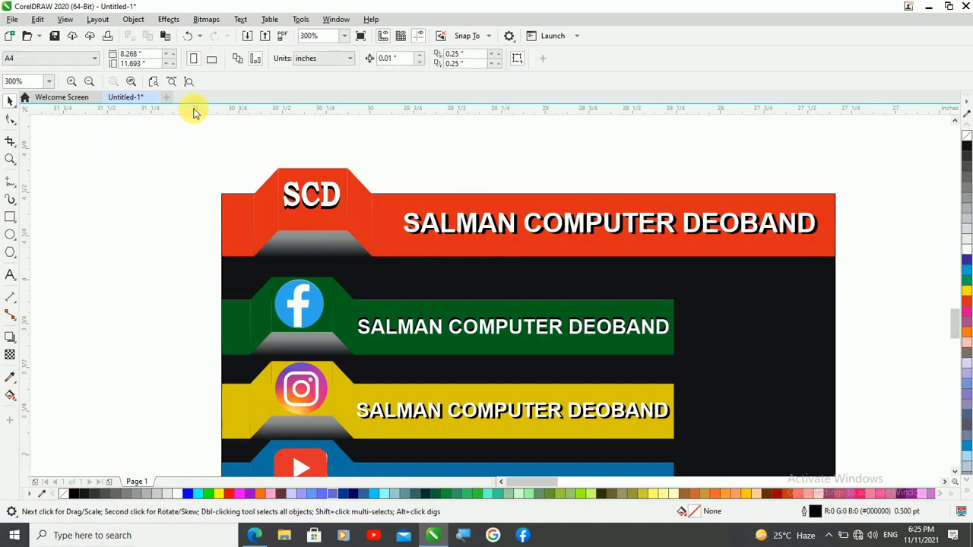
{"action": "scroll", "coordinate": [194, 113], "scroll_direction": "down", "scroll_amount": 1}
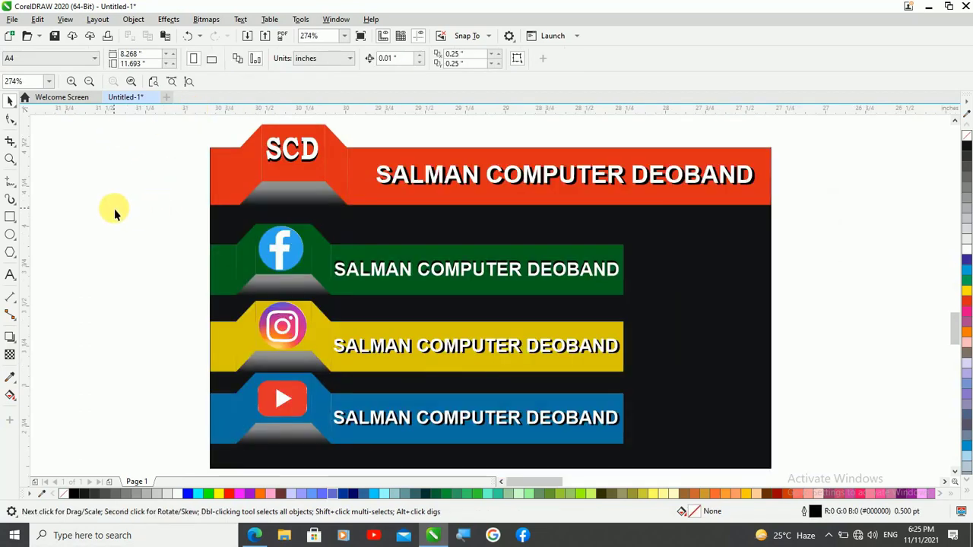